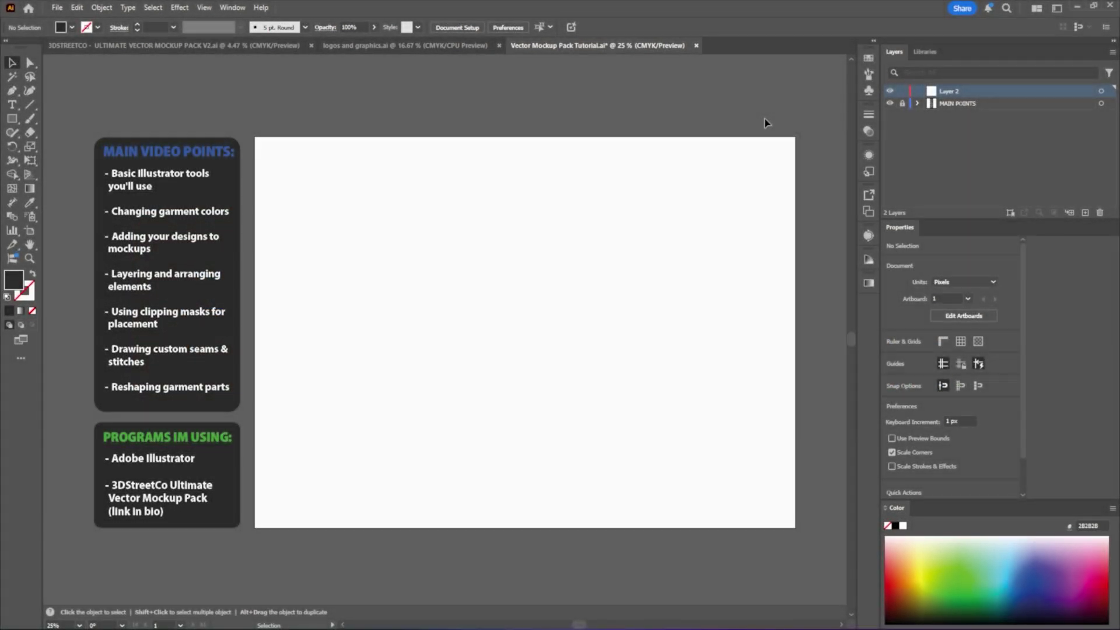
Browse the mockup pack's hoodie and pants image folders, and return to the tutorial document.
double_click(834, 103)
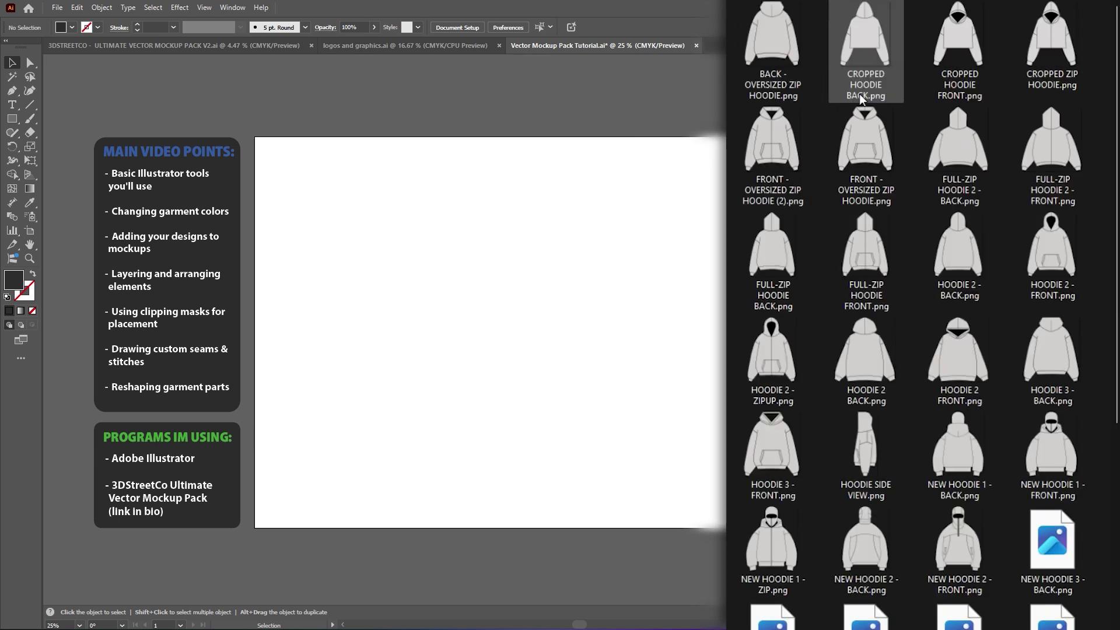
scroll(853, 284, down, 5)
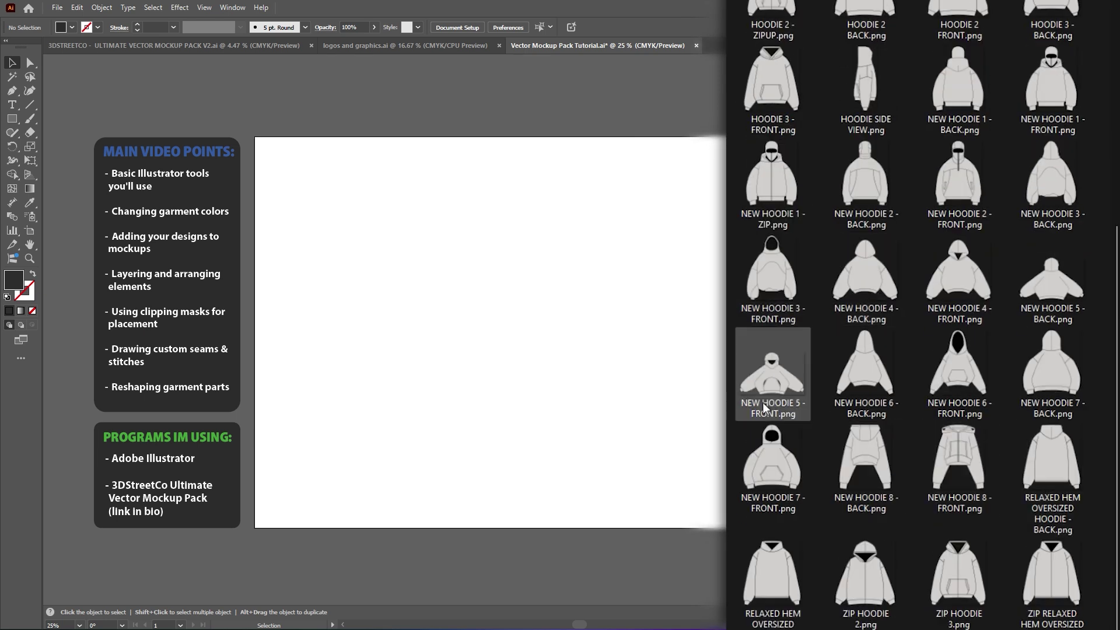
key(alt+Left)
double_click(795, 145)
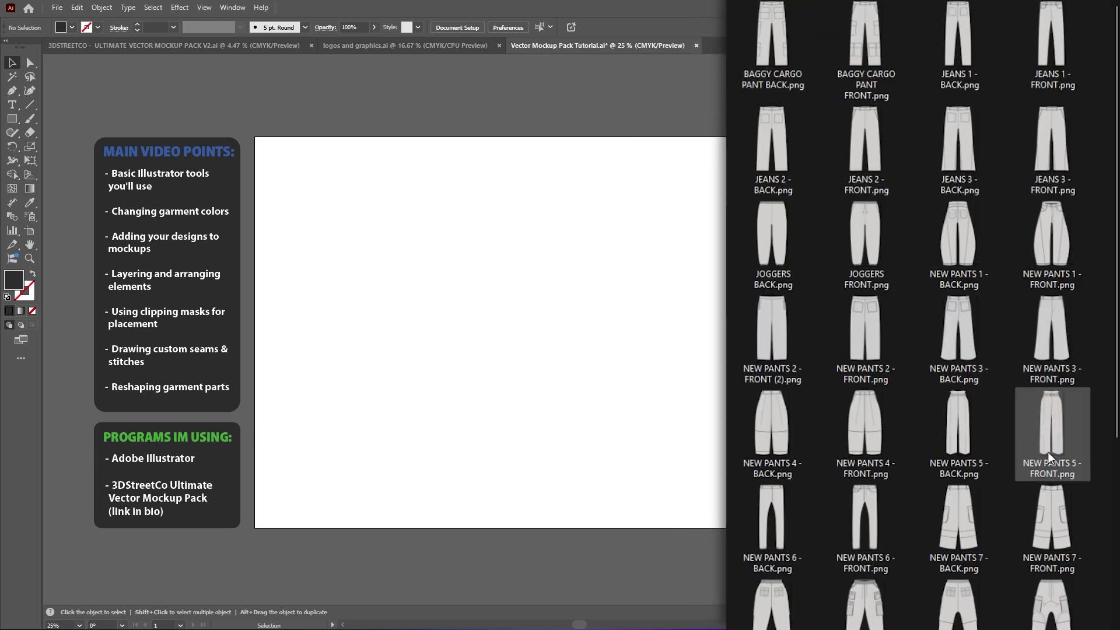
click(491, 96)
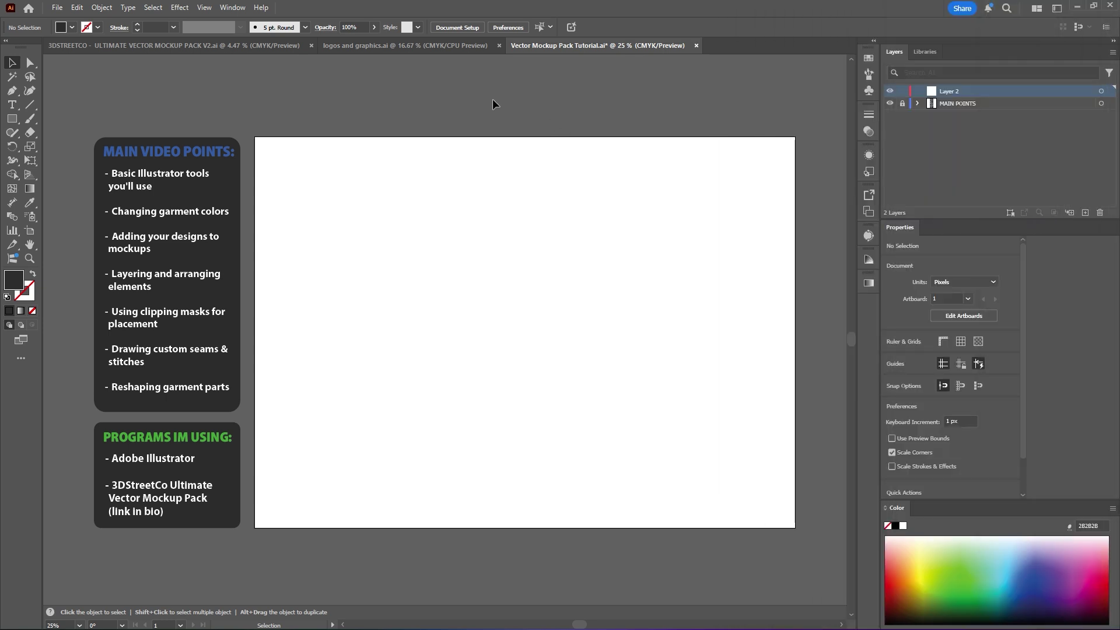
Look over the artwork in the logos and graphics document and all garments in the Ultimate Vector Mockup Pack V2 document.
click(421, 46)
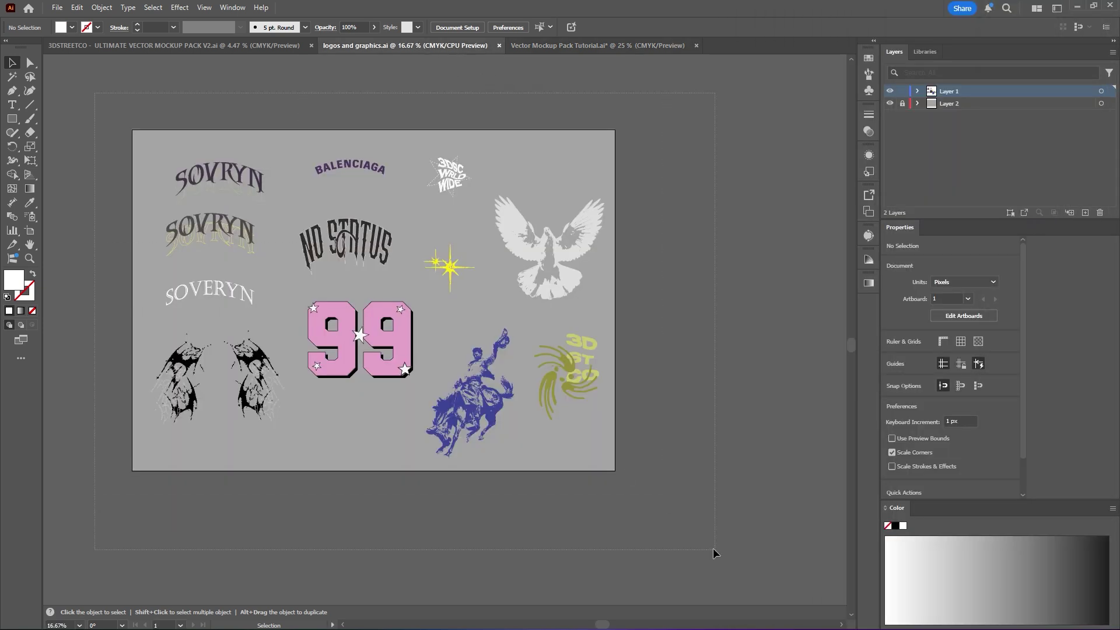
key(ctrl+a)
drag(141, 115, 332, 243)
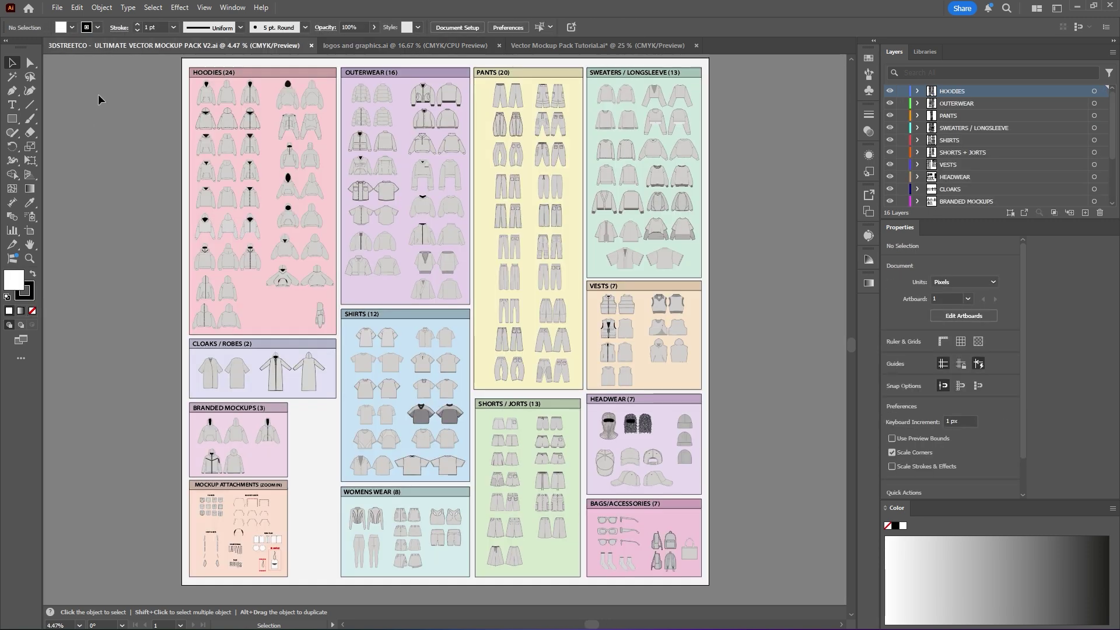
key(ctrl+a)
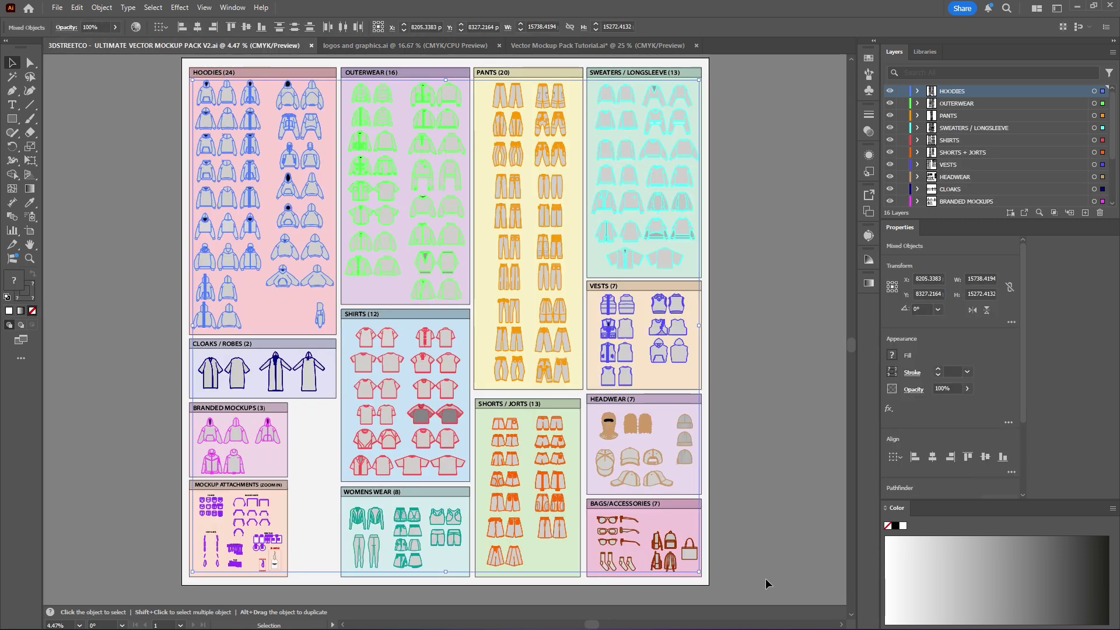
click(765, 579)
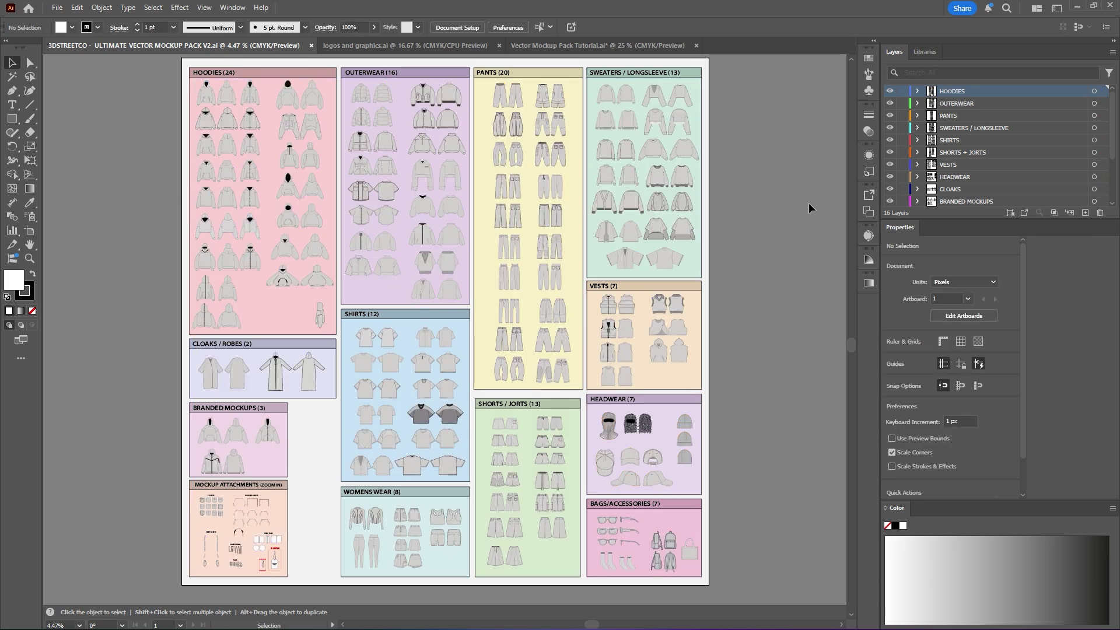
Bring the front and back of the wide-sleeved cropped hoodie from the mockup pack onto the Vector Mockup Pack Tutorial artboard.
scroll(185, 248, up, 5)
click(511, 316)
shift+click(454, 329)
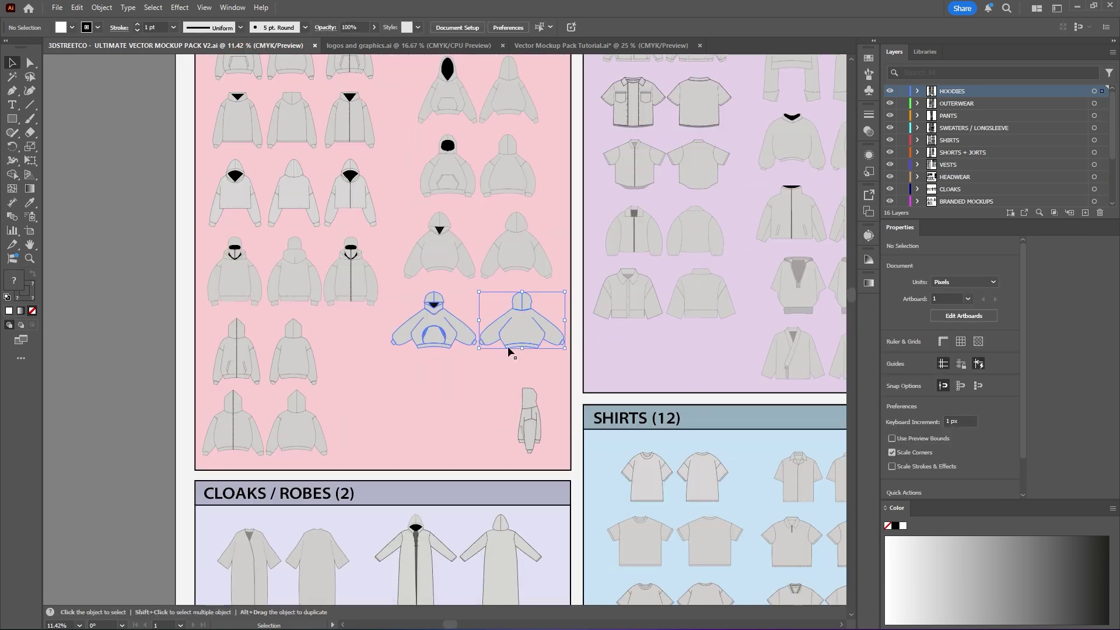
drag(517, 331, 550, 229)
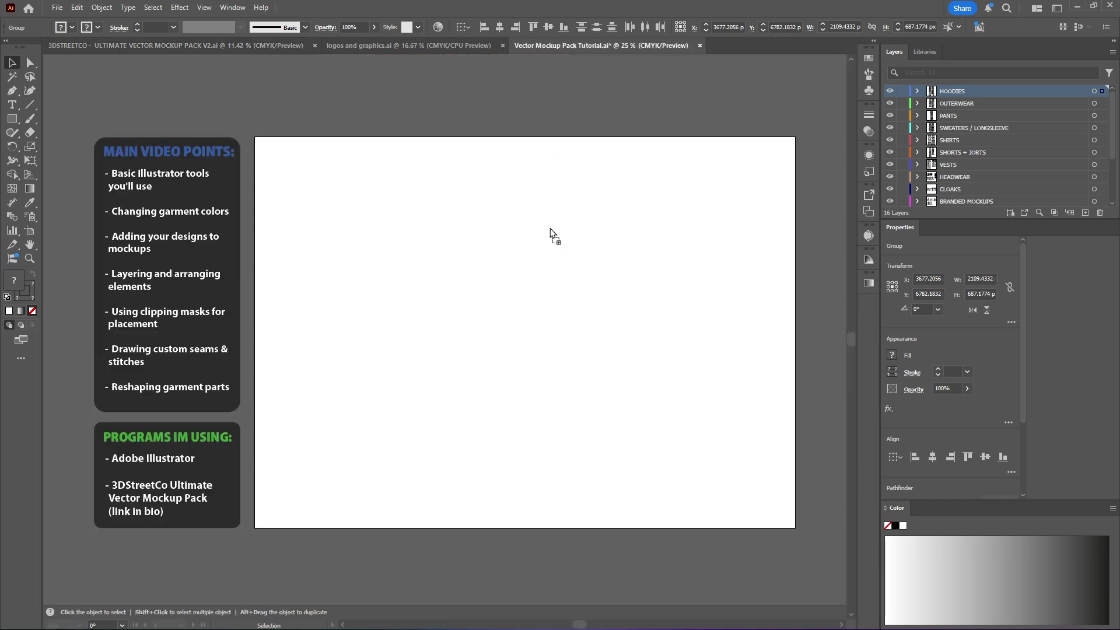
drag(540, 298, 547, 223)
click(427, 104)
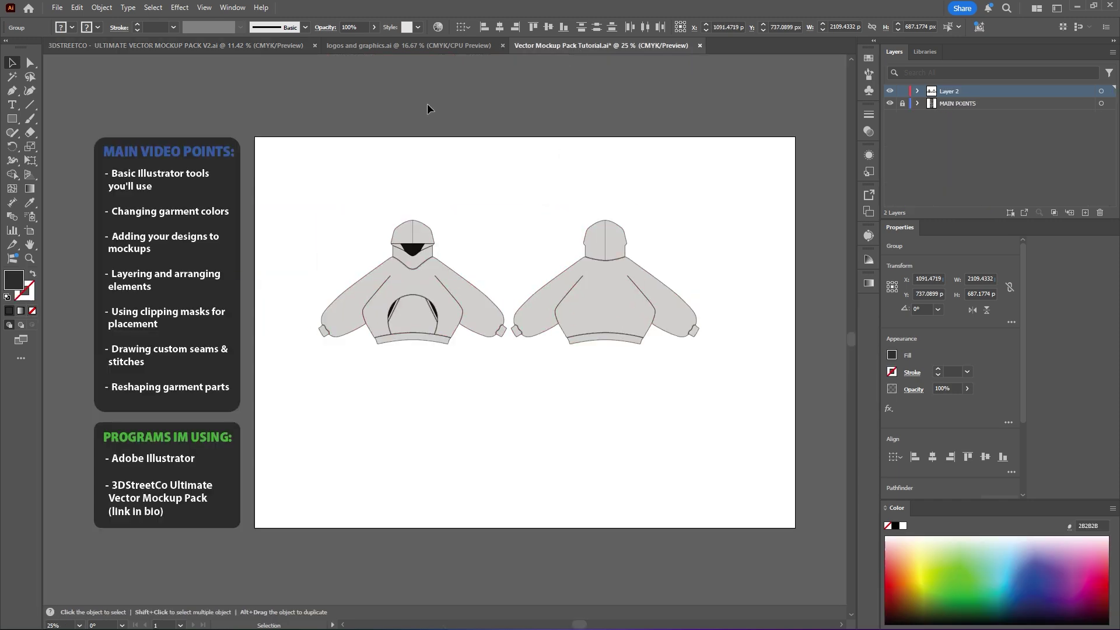
Reselect the wide-sleeved hoodie's front and back in the mockup pack document, and return to the tutorial document.
click(236, 45)
click(161, 333)
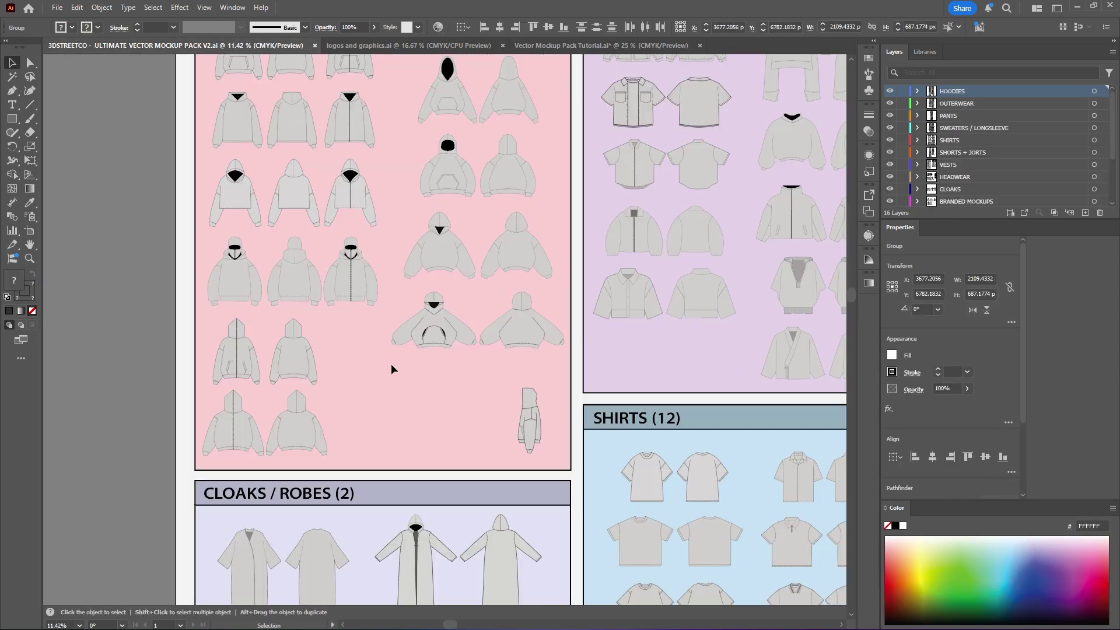
drag(392, 309, 468, 387)
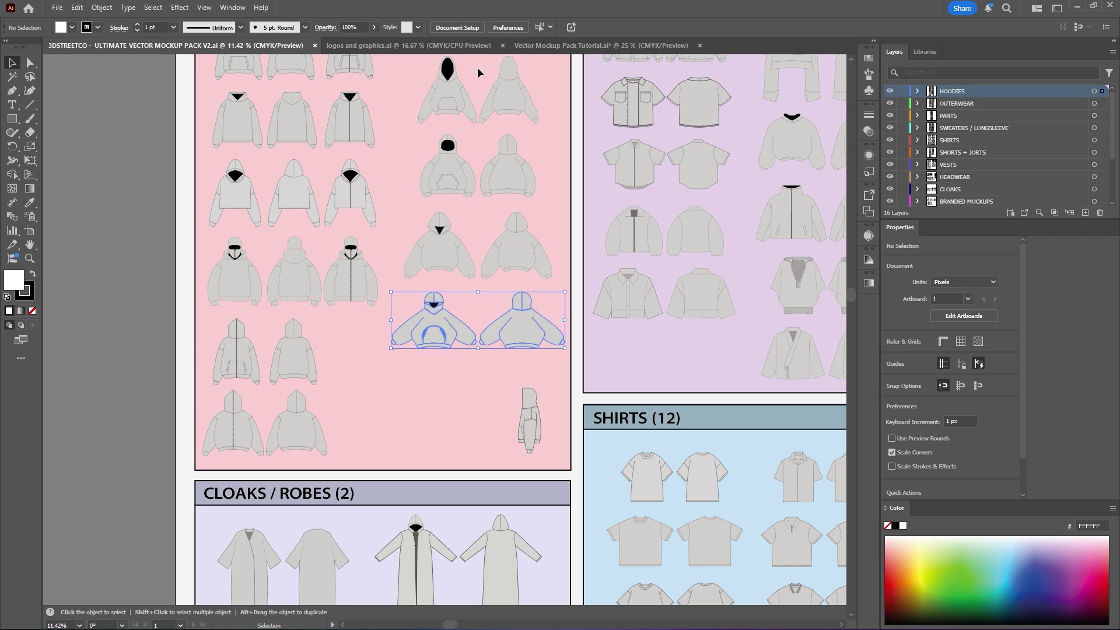
click(584, 46)
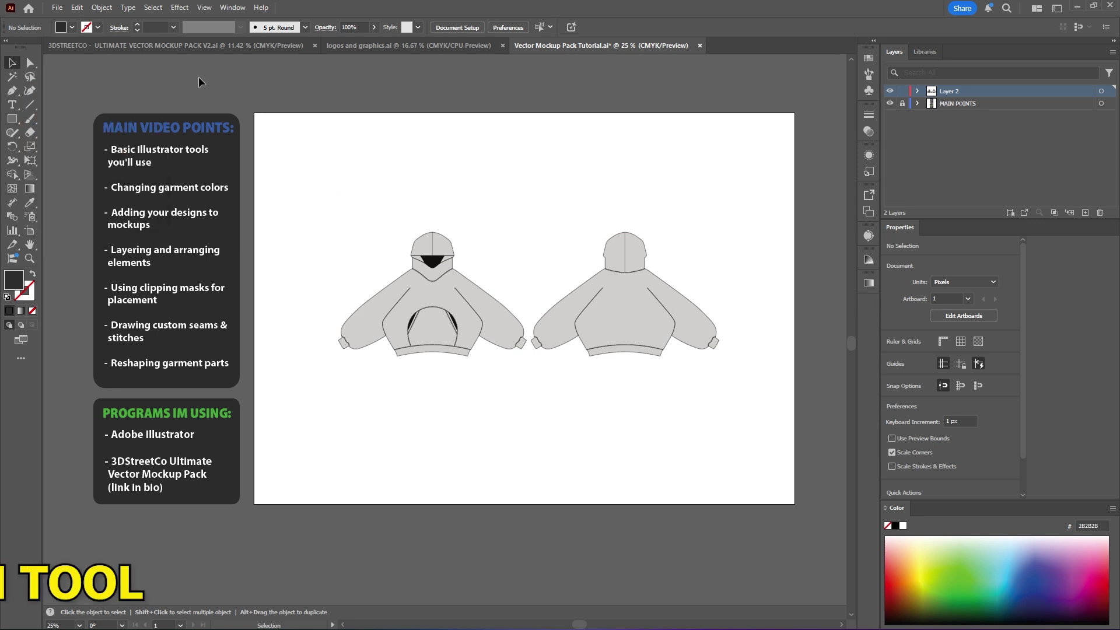
Try to move the front and back hoodies with the Selection tool, undoing each move.
drag(456, 292, 455, 241)
key(ctrl+z)
drag(600, 310, 599, 252)
key(ctrl+z)
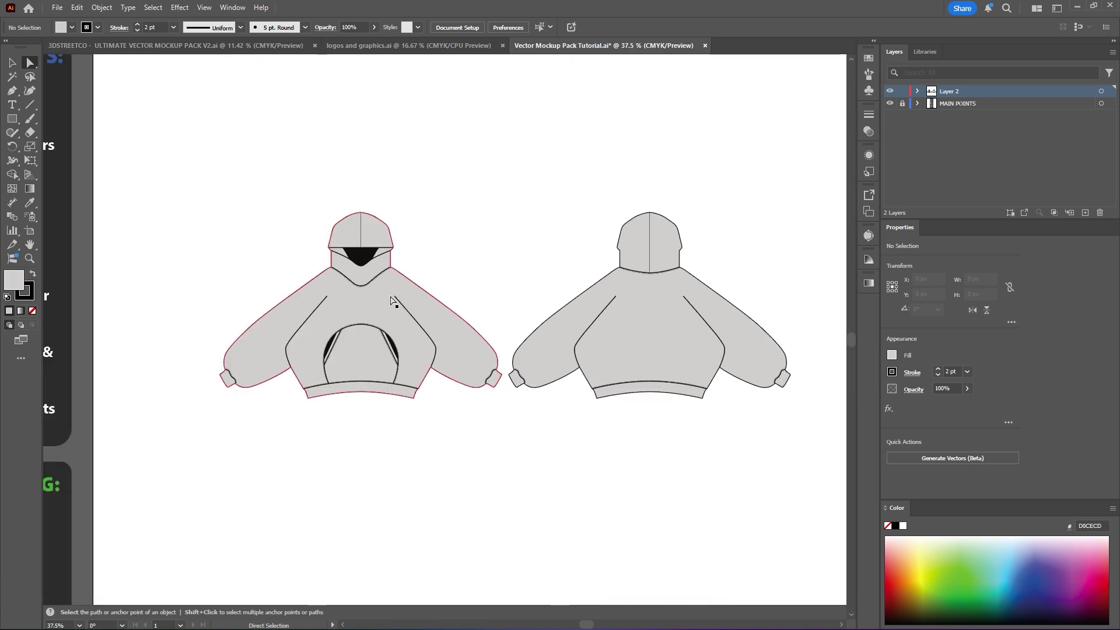
Try to move the front hoodie's grey body shape with the Direct Selection tool, undoing each move.
drag(390, 300, 517, 230)
key(ctrl+z)
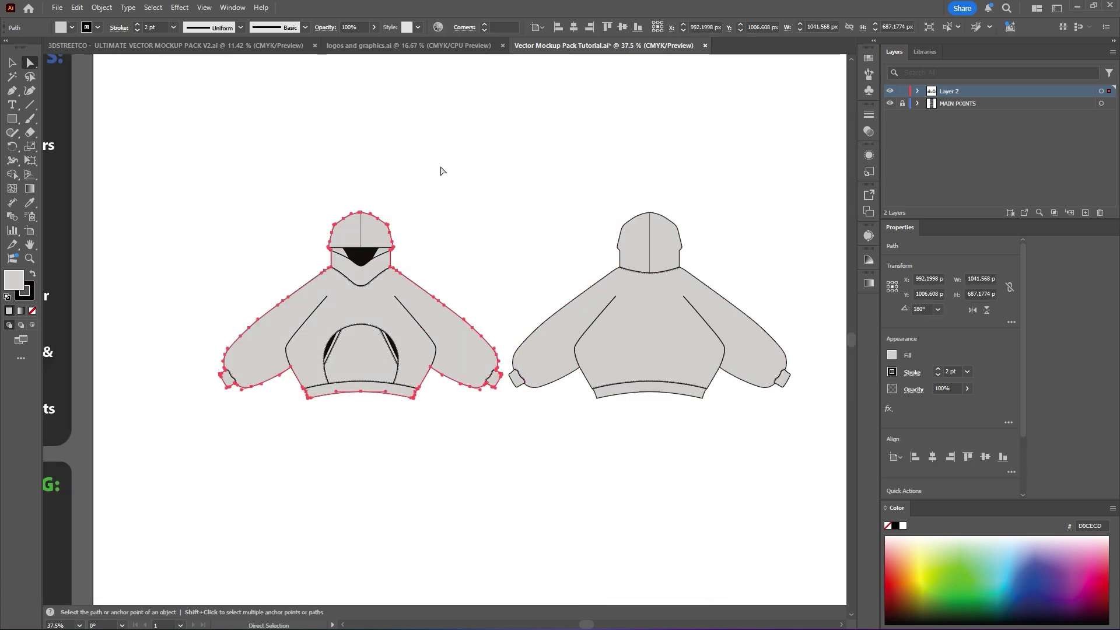
click(441, 171)
drag(371, 228, 505, 167)
key(ctrl+z)
click(595, 165)
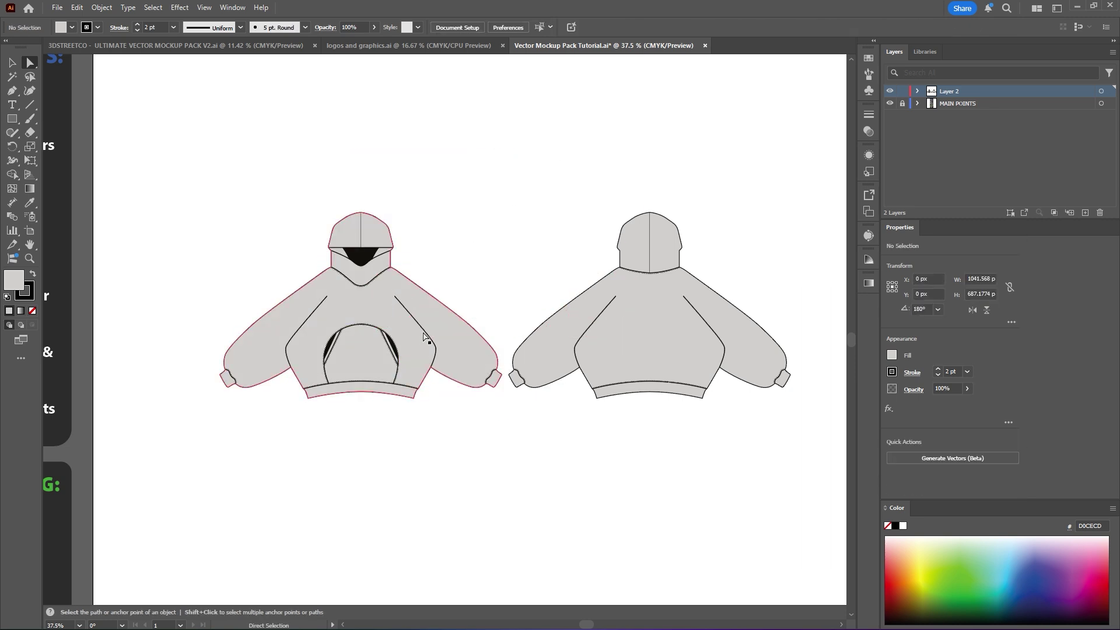
Try to reshape the front hoodie's pocket stitching and sleeve seam with the Direct Selection tool, undoing each change.
scroll(408, 321, up, 4)
drag(470, 316, 658, 194)
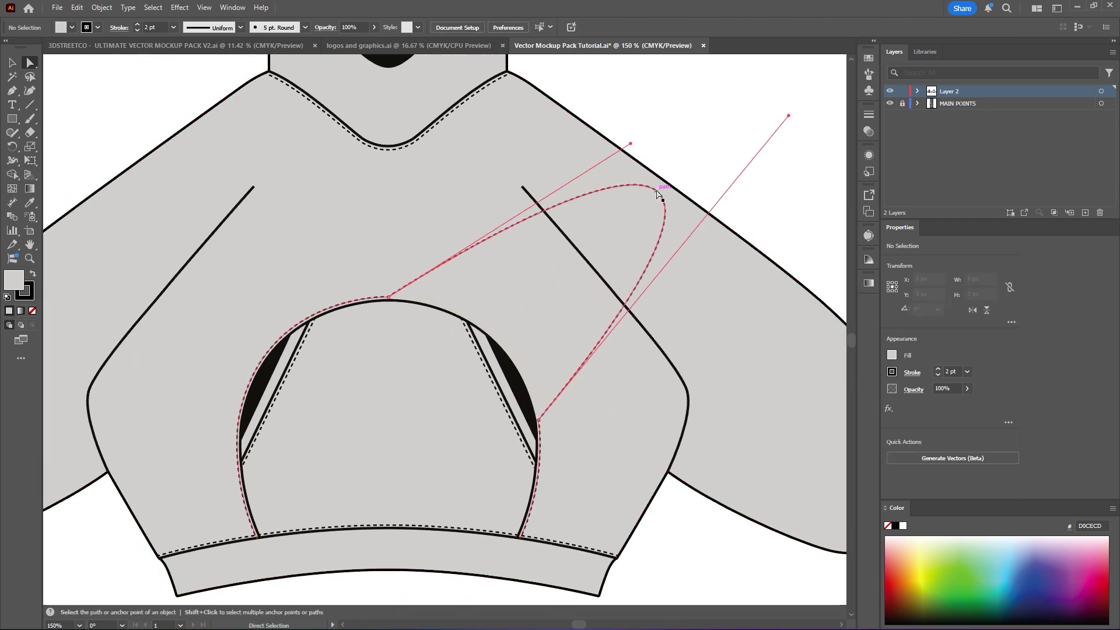
key(ctrl+z)
drag(322, 310, 313, 247)
key(ctrl+z)
scroll(329, 262, down, 1)
drag(541, 311, 653, 214)
click(613, 189)
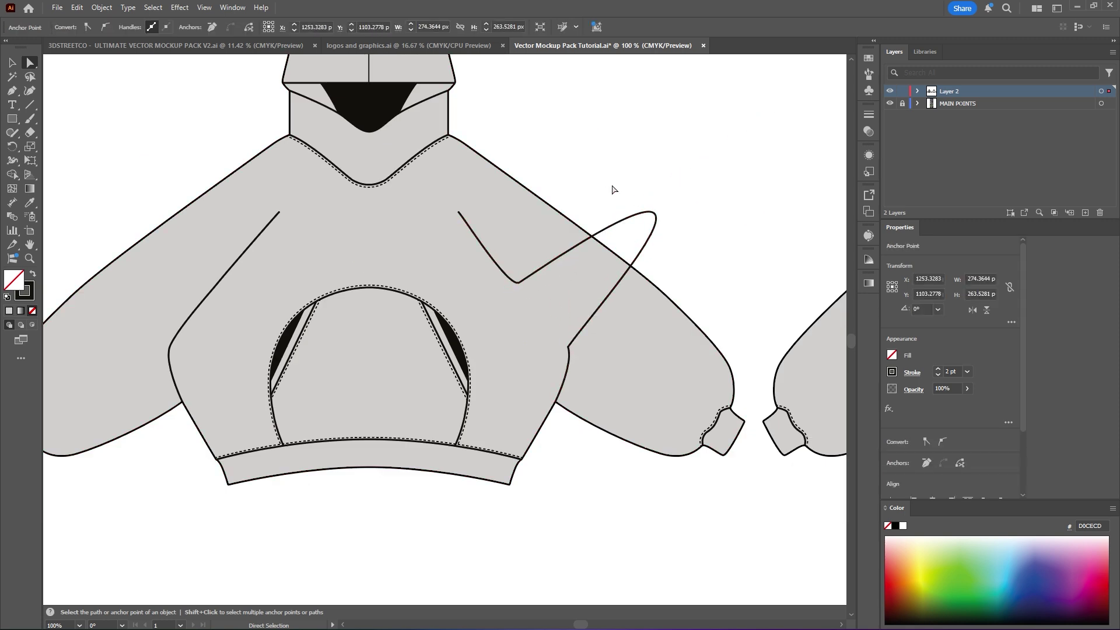
key(ctrl+z)
scroll(691, 337, down, 1)
click(689, 239)
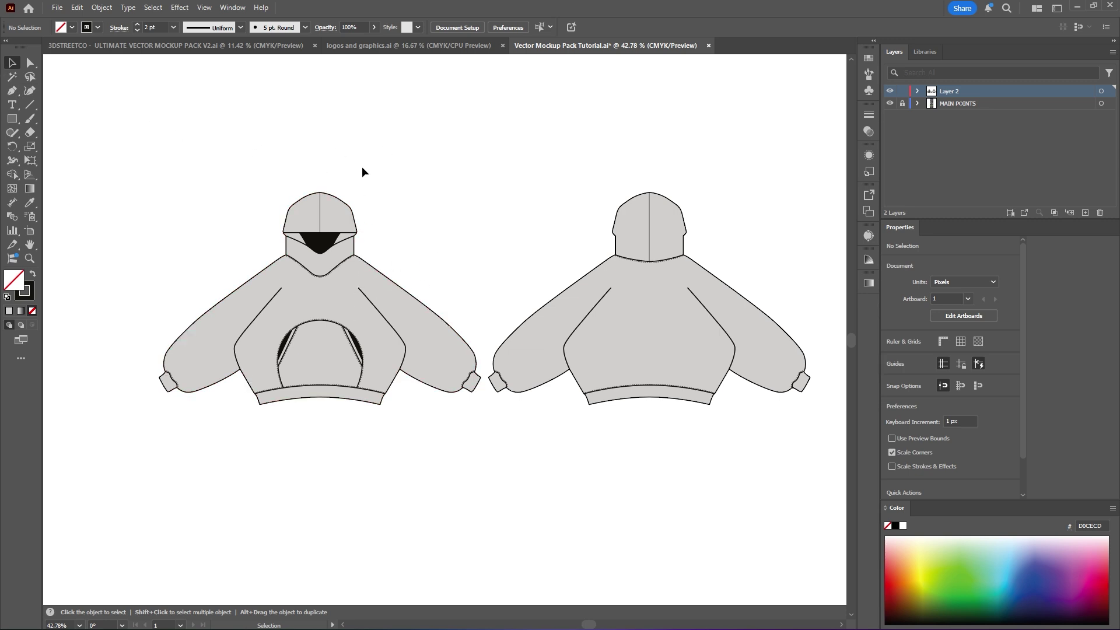
Try to move the grey body shapes of the front and back hoodies away from their seams, undoing each move.
drag(356, 299, 440, 272)
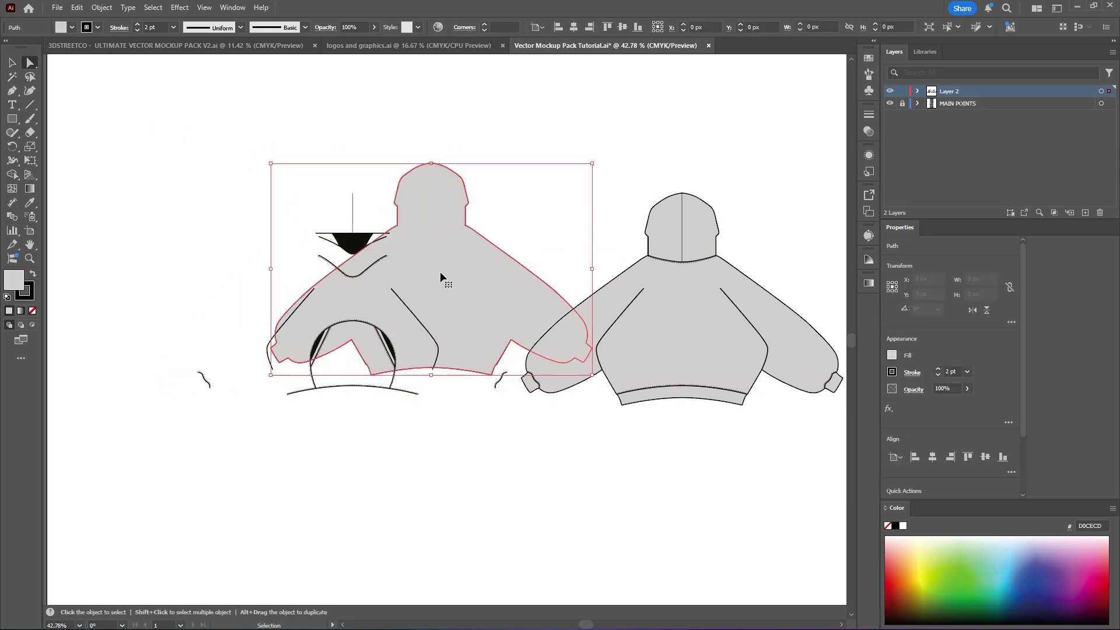
key(ctrl+z)
click(164, 104)
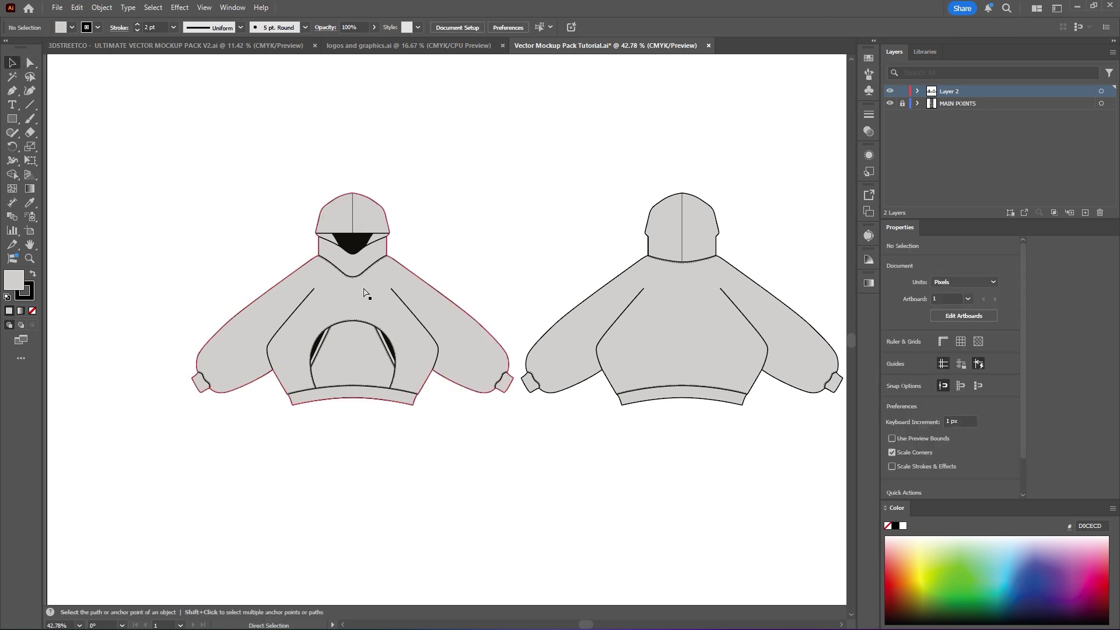
drag(365, 293, 409, 259)
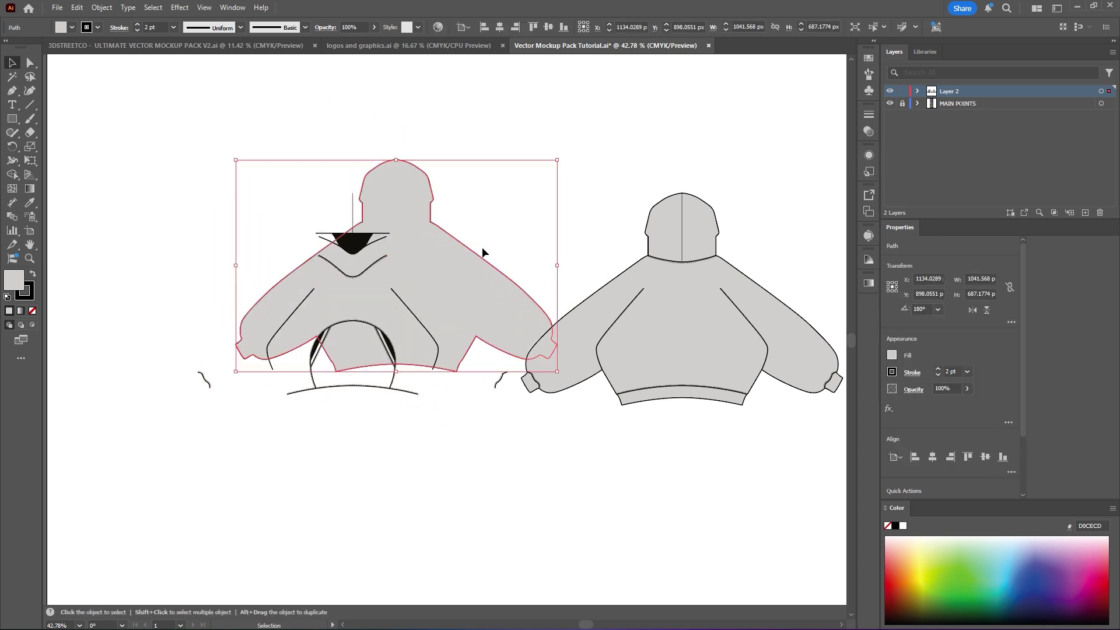
key(ctrl+z)
drag(685, 317, 584, 253)
key(ctrl+z)
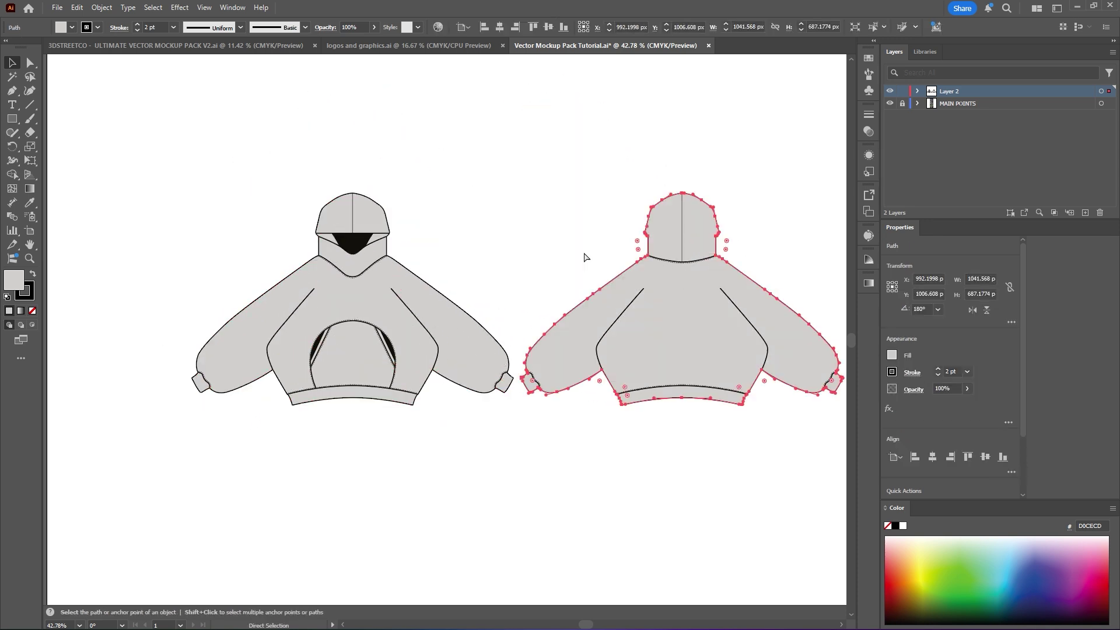
Try to move individual seam and pocket stitching paths on the front hoodie, undo the moves, and clear the selection.
scroll(354, 336, up, 2)
drag(403, 342, 430, 255)
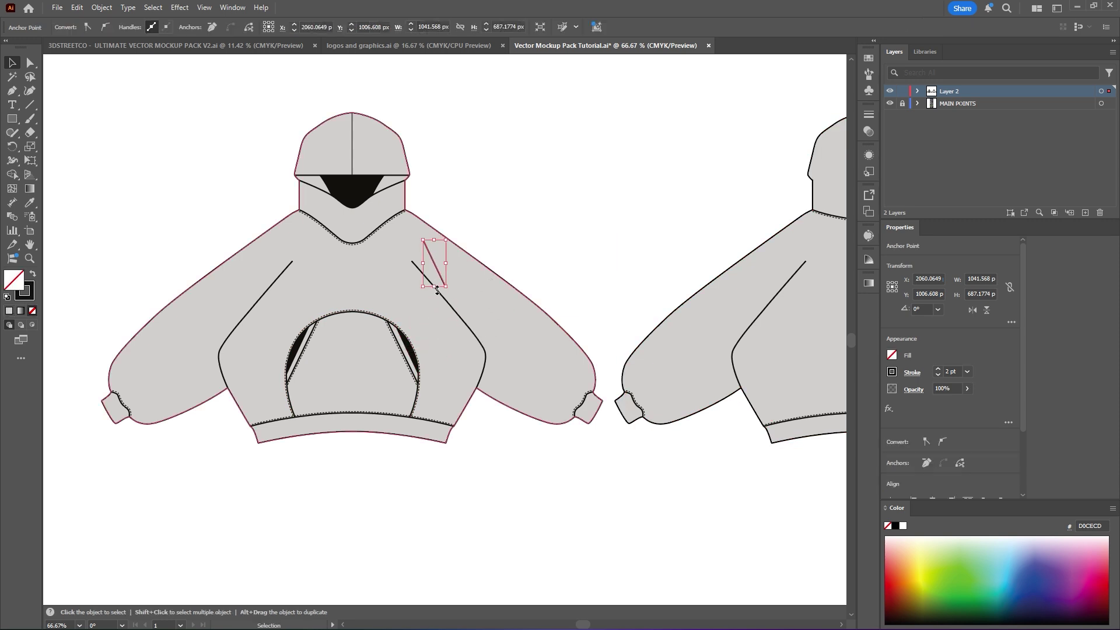
key(ctrl+z)
scroll(389, 315, up, 2)
drag(370, 315, 550, 163)
key(a)
key(ctrl+z)
key(v)
click(679, 97)
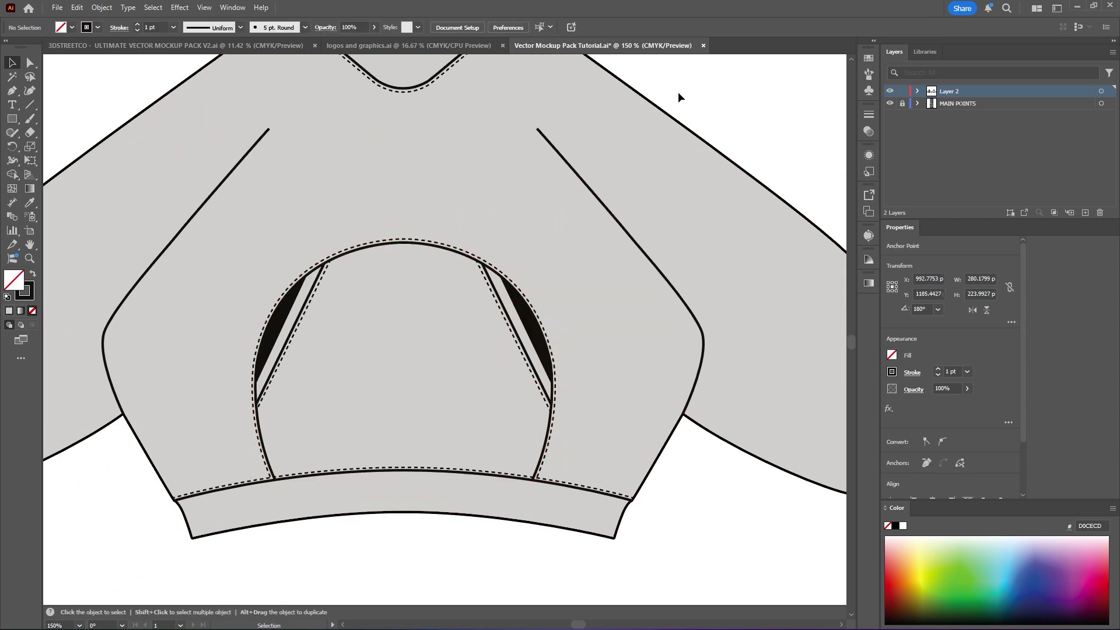
Make a trial copy of the front hoodie and delete it.
key(ctrl+minus)
key(ctrl+minus)
key(ctrl+minus)
drag(534, 91, 549, 143)
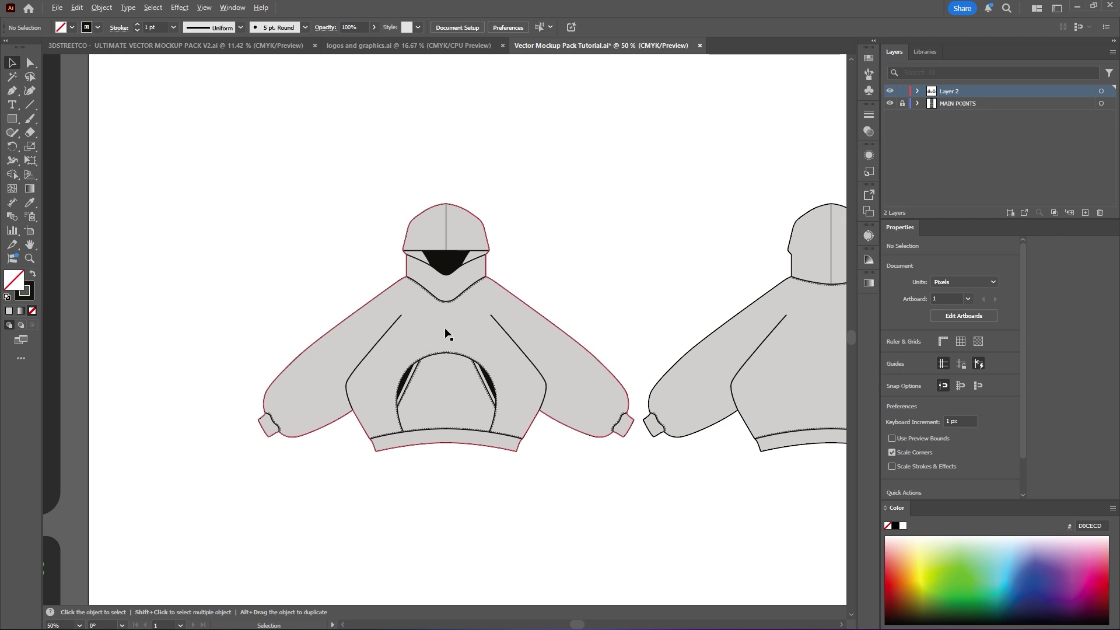
drag(445, 333, 663, 154)
click(632, 317)
drag(632, 316, 570, 331)
drag(619, 222, 572, 232)
key(Delete)
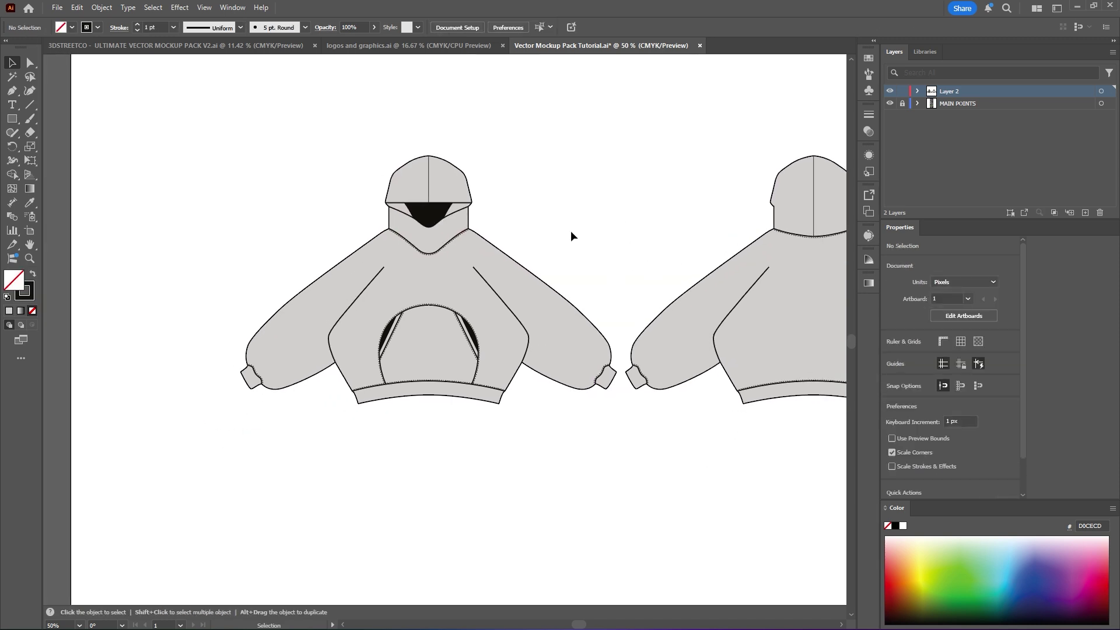
Try to move the entire front hoodie group and undo the move.
click(494, 259)
click(548, 228)
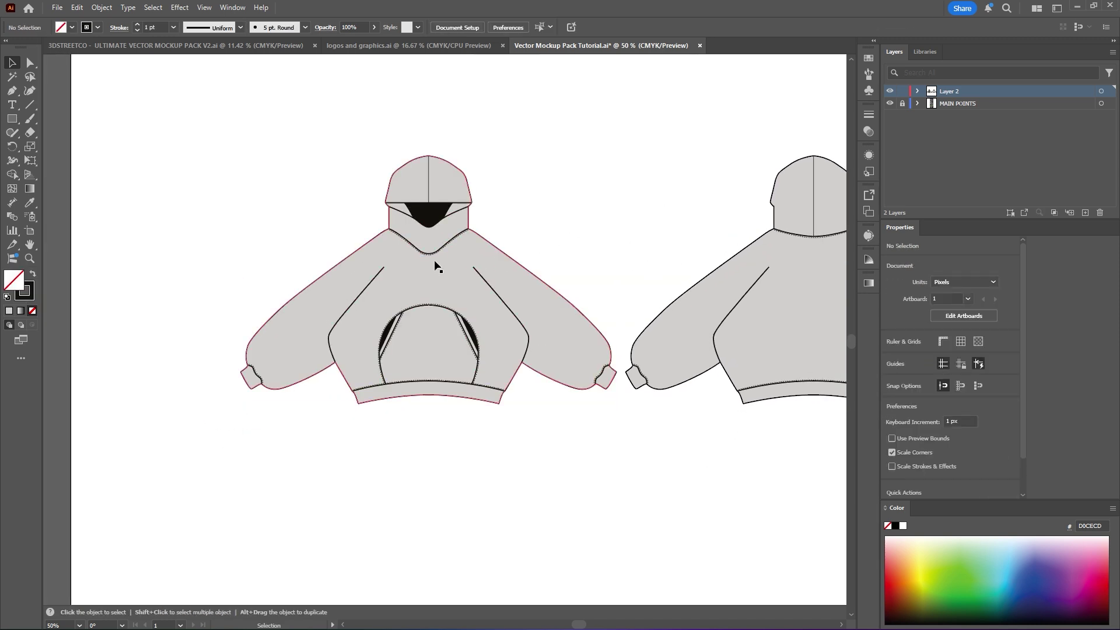
drag(468, 253, 504, 240)
key(ctrl+z)
Ungroup the front hoodie and clear the selection.
click(468, 248)
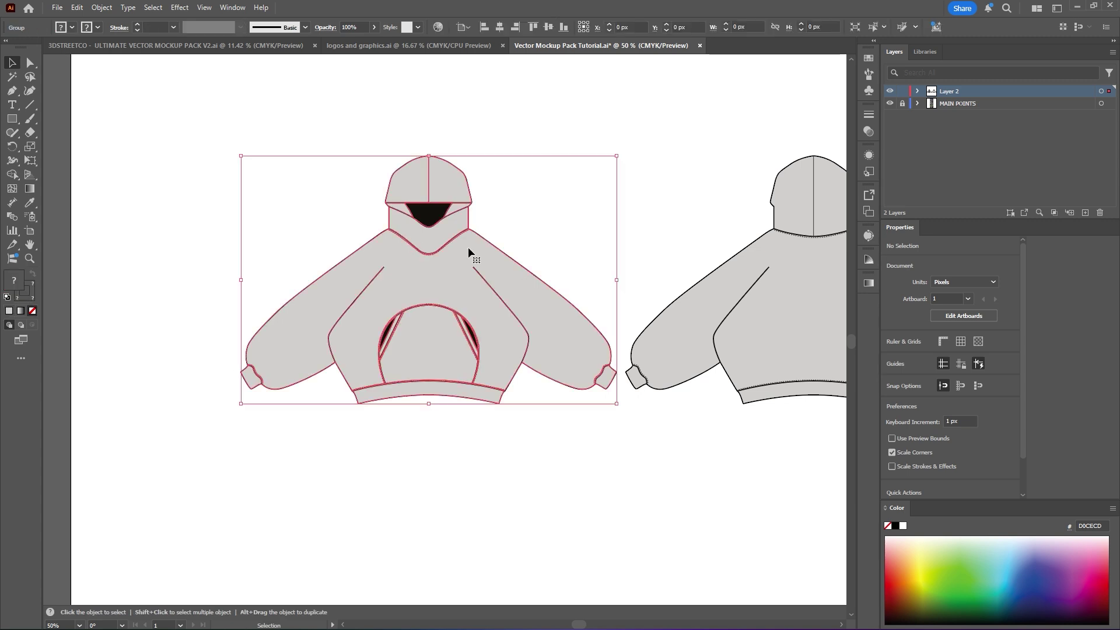
right_click(474, 252)
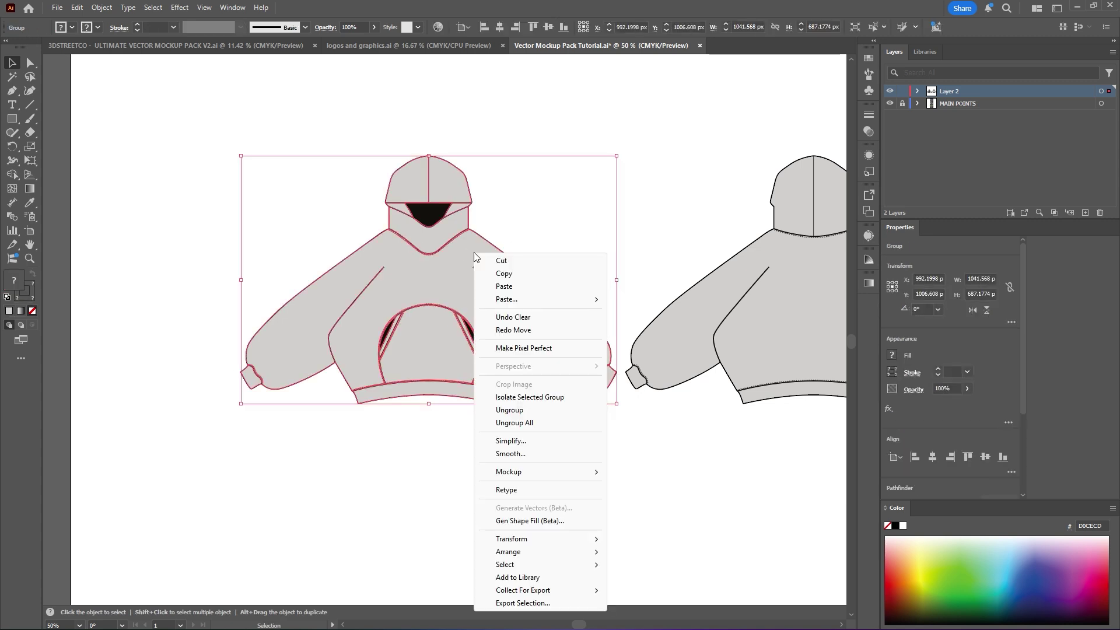
click(535, 414)
key(ctrl+shift+a)
Try to move the ungrouped body shape, front pocket and sleeve seam of the front hoodie separately.
drag(406, 281, 279, 279)
key(ctrl+z)
key(ctrl+shift+a)
drag(473, 334, 576, 441)
key(ctrl+z)
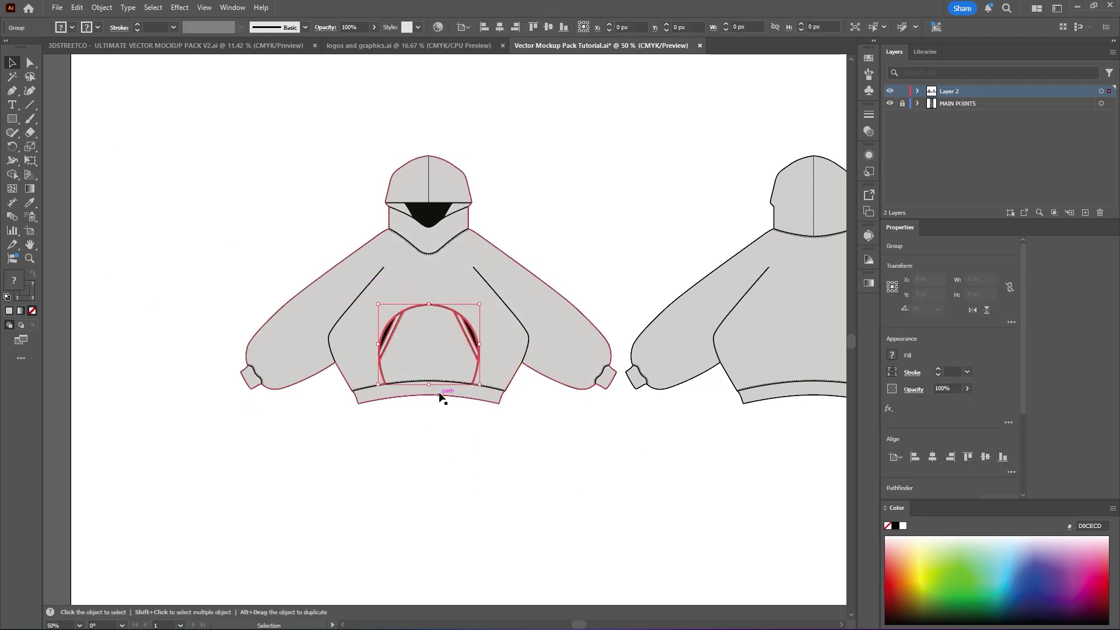
drag(468, 341, 549, 450)
drag(529, 339, 653, 202)
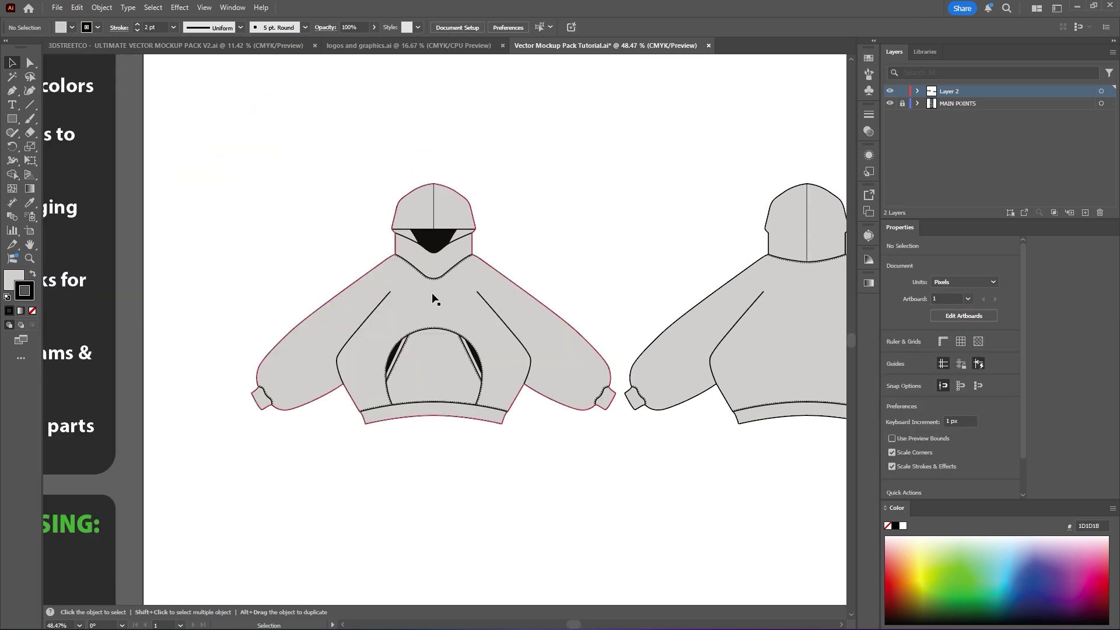
Isolate the front hoodie's group for editing, select all its parts, and clear the selection.
double_click(432, 296)
drag(329, 236, 660, 484)
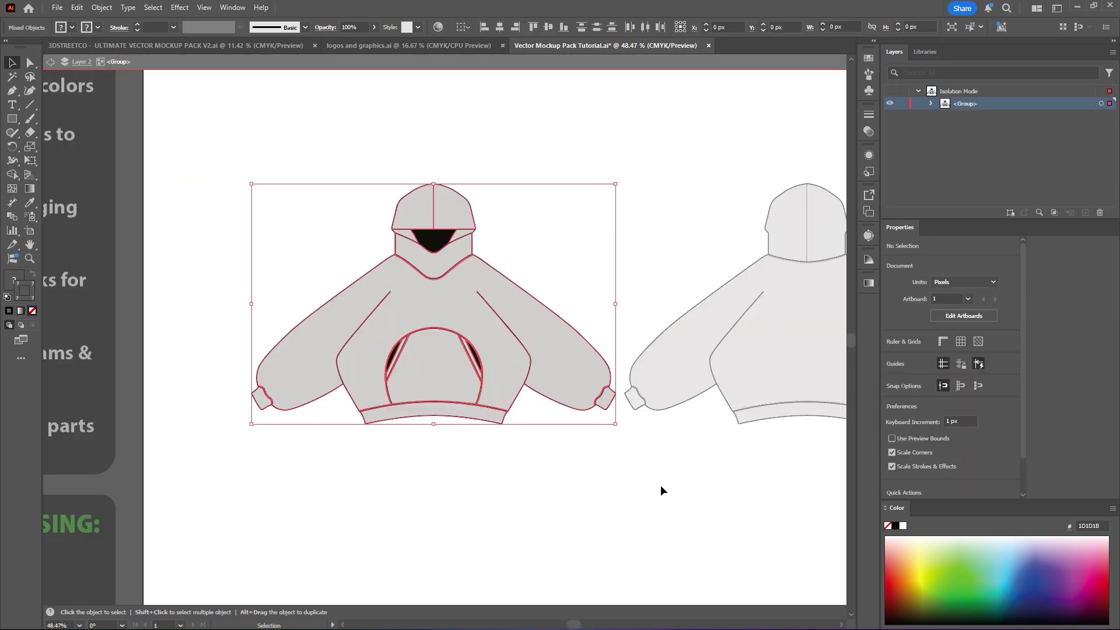
click(222, 233)
scroll(407, 287, up, 2)
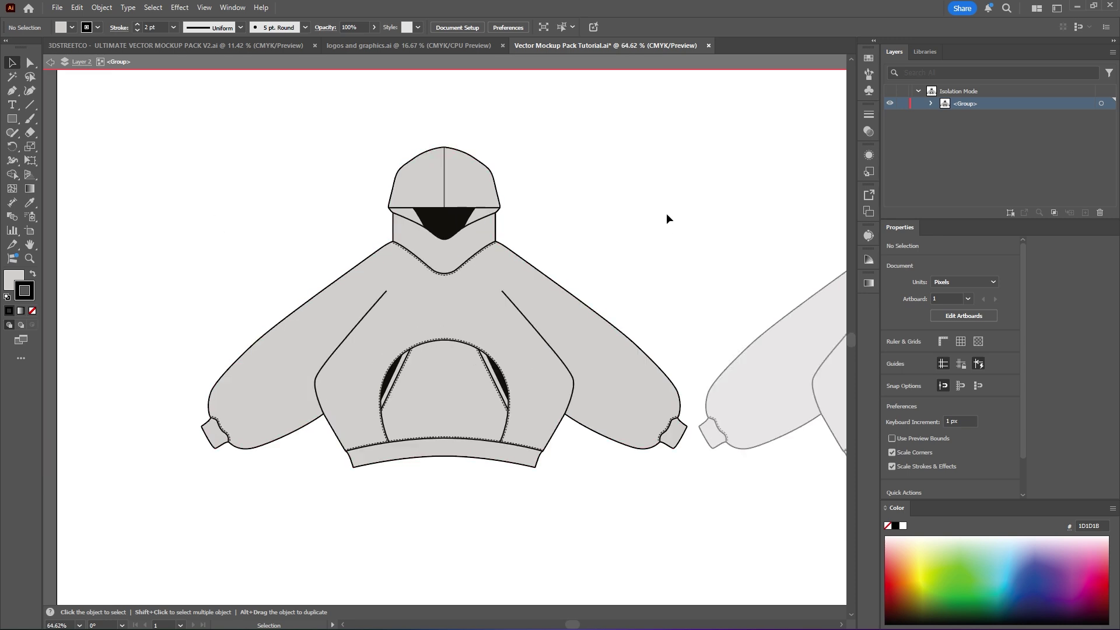
Try to move the front hoodie's body shape and black hood opening separately, undoing each move.
drag(786, 435, 782, 429)
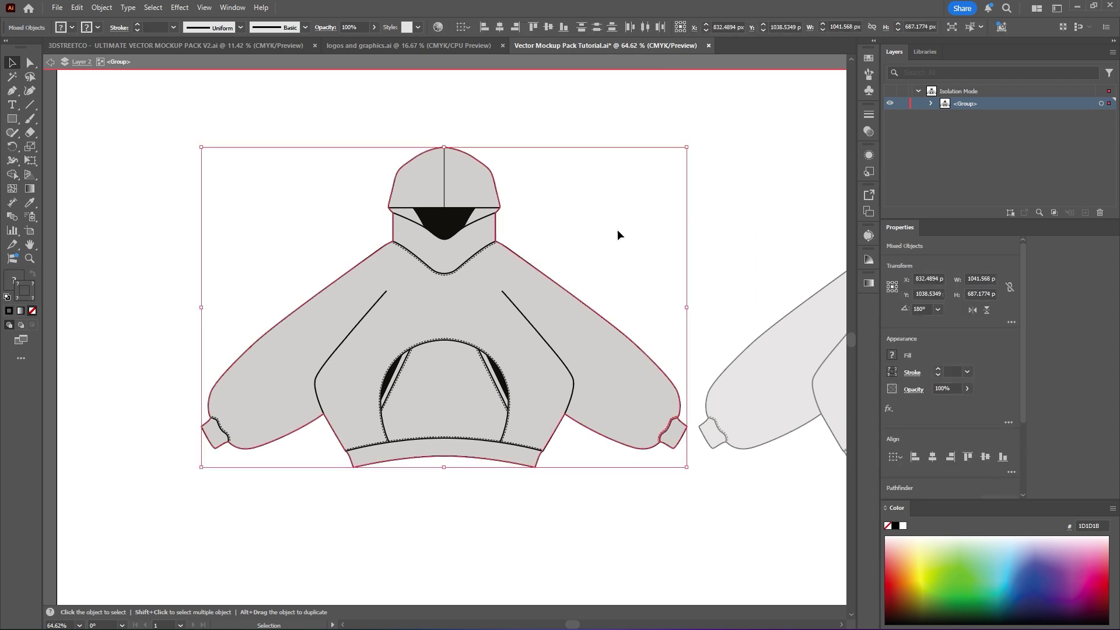
drag(465, 282, 594, 222)
key(ctrl+z)
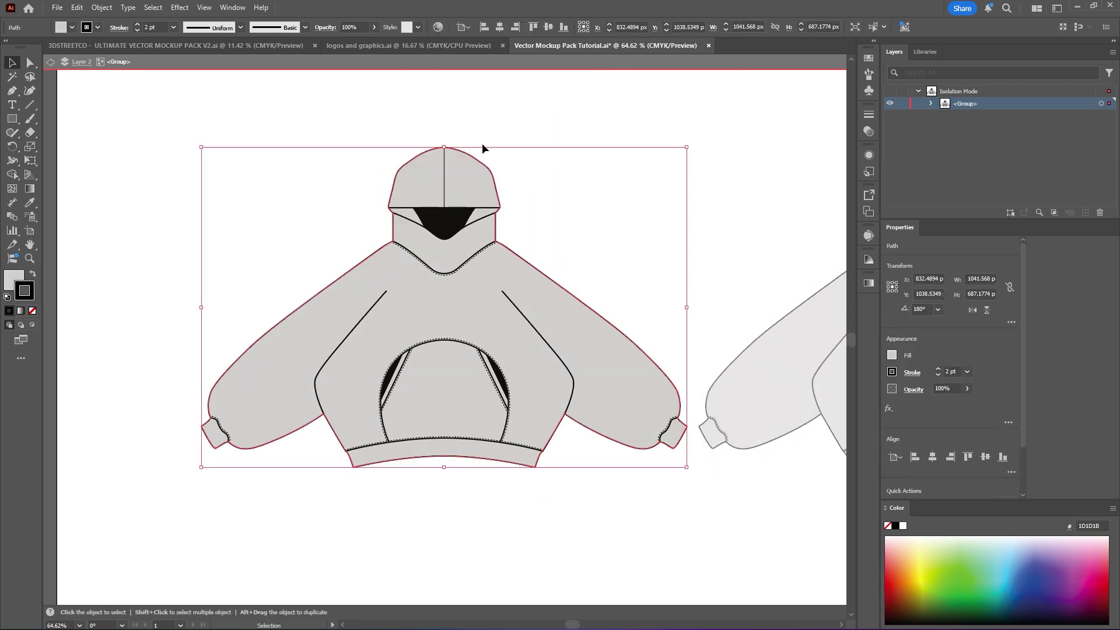
click(519, 108)
drag(448, 221, 647, 342)
key(ctrl+z)
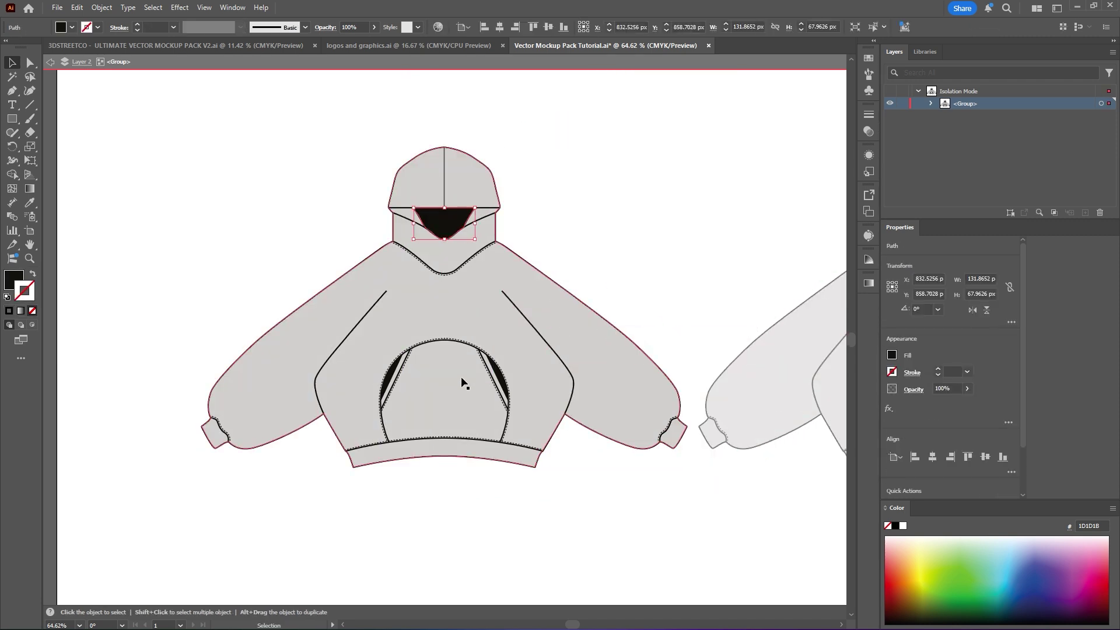
Try to move the front hoodie's body shape and front pocket away from the garment, undoing the moves.
drag(465, 382, 663, 306)
key(ctrl+z)
key(ctrl+z)
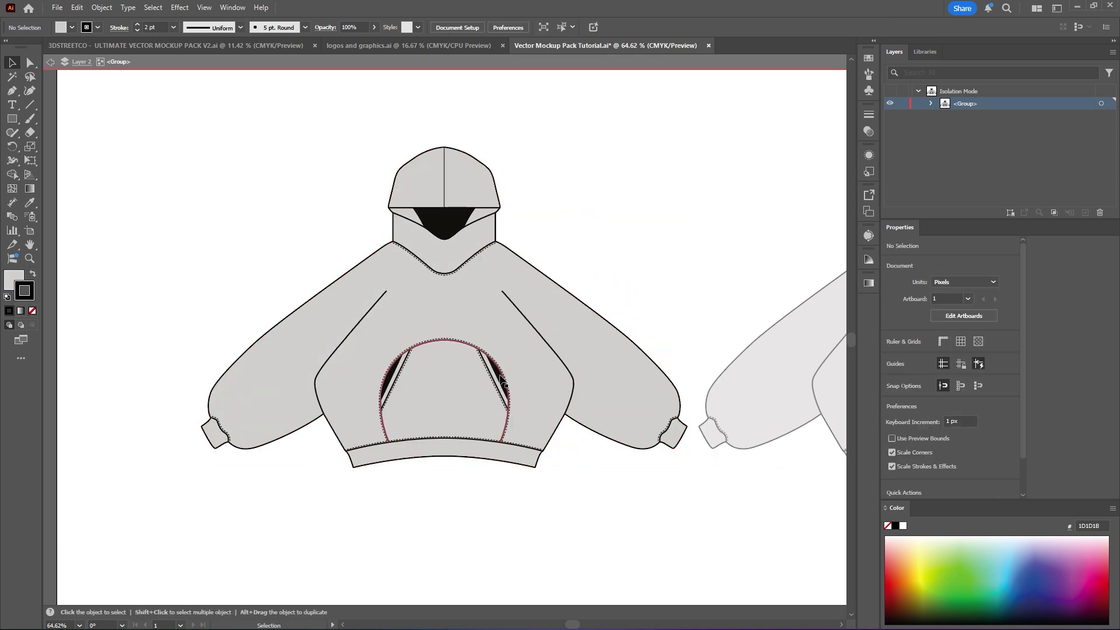
drag(497, 383, 723, 169)
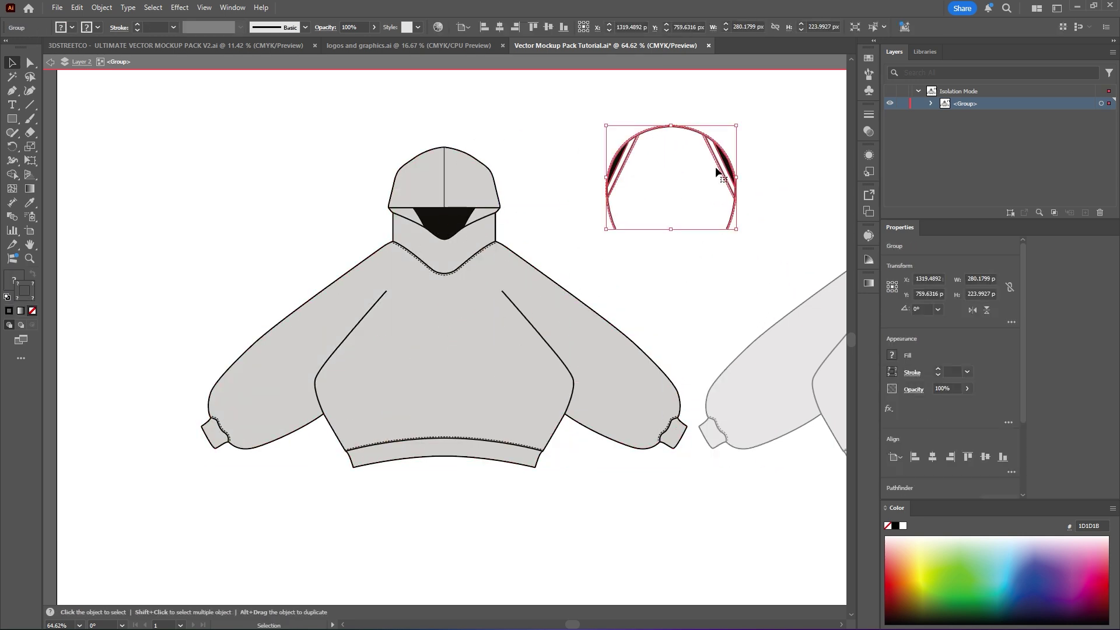
key(ctrl+z)
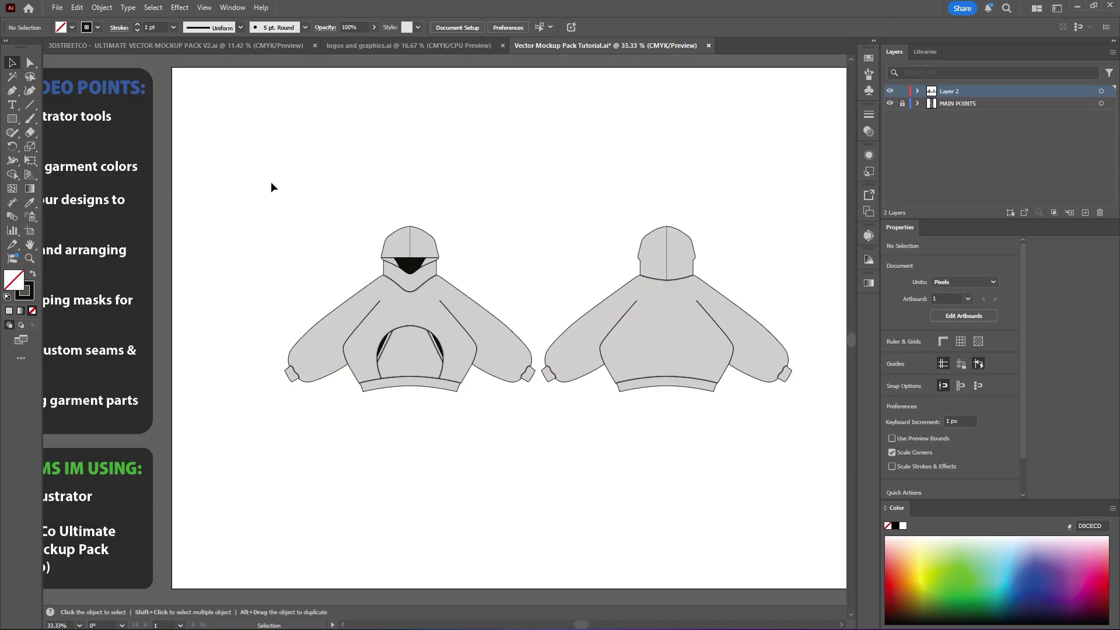
Draw a seam path with the Pen tool from the front hoodie's sleeve seam up to the shoulder edge.
key(p)
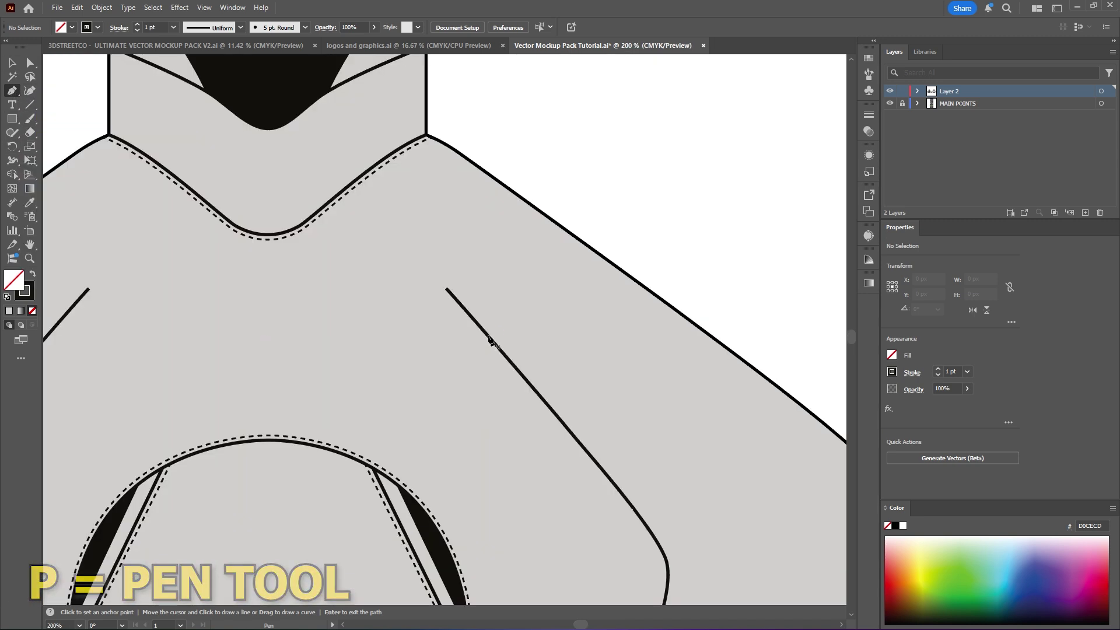
click(489, 336)
click(579, 240)
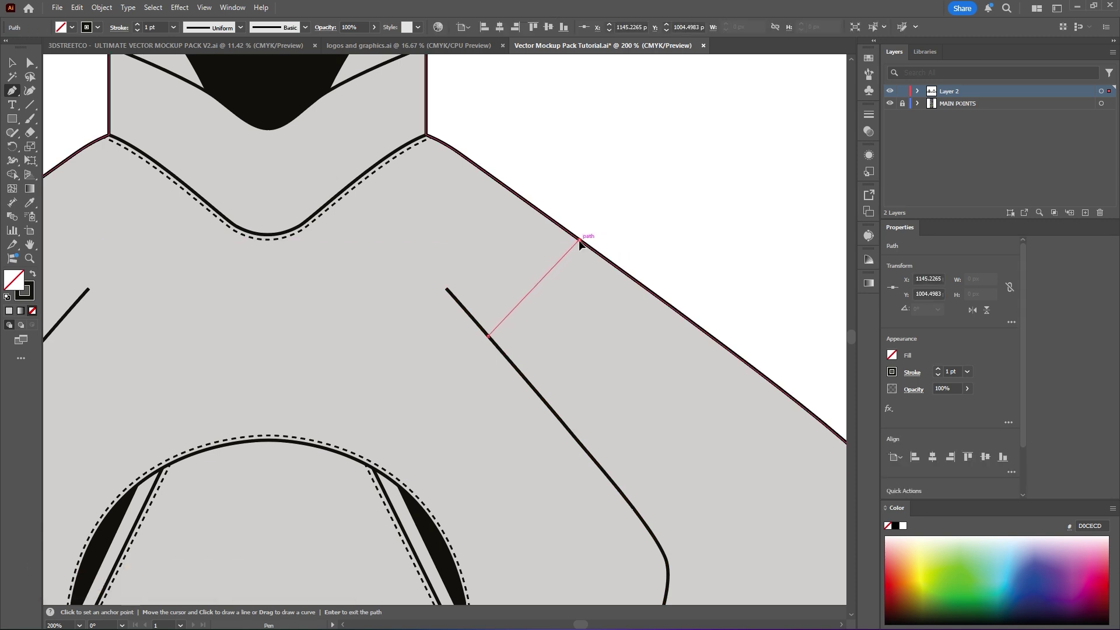
click(579, 240)
key(Return)
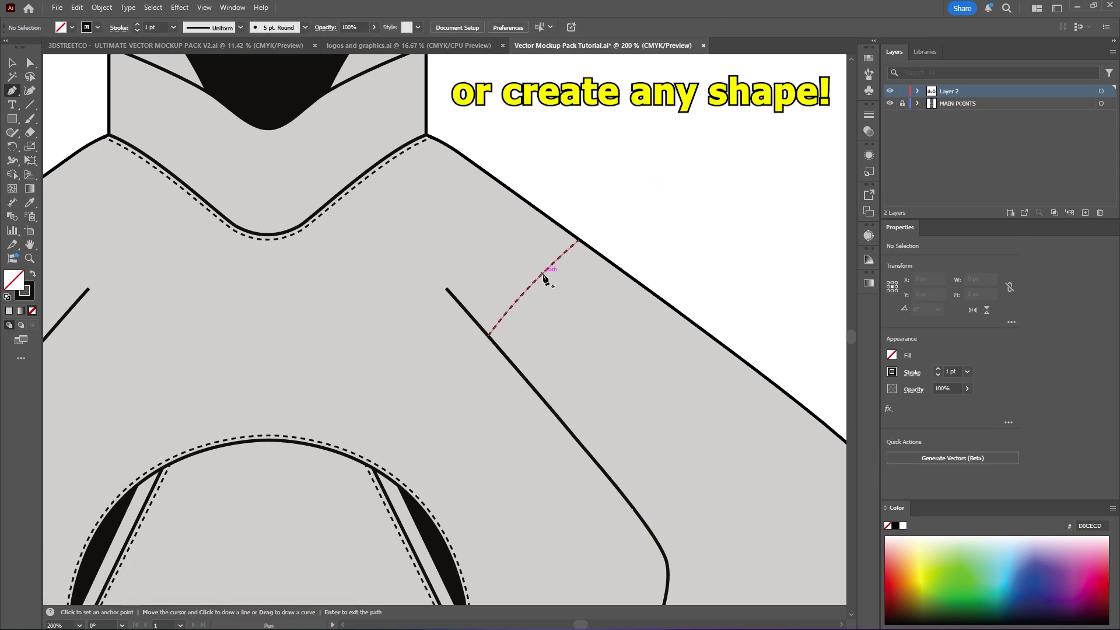
Switch the new shoulder seam's dashed line off and on again, and clear the selection.
click(12, 62)
click(543, 270)
drag(667, 280, 569, 254)
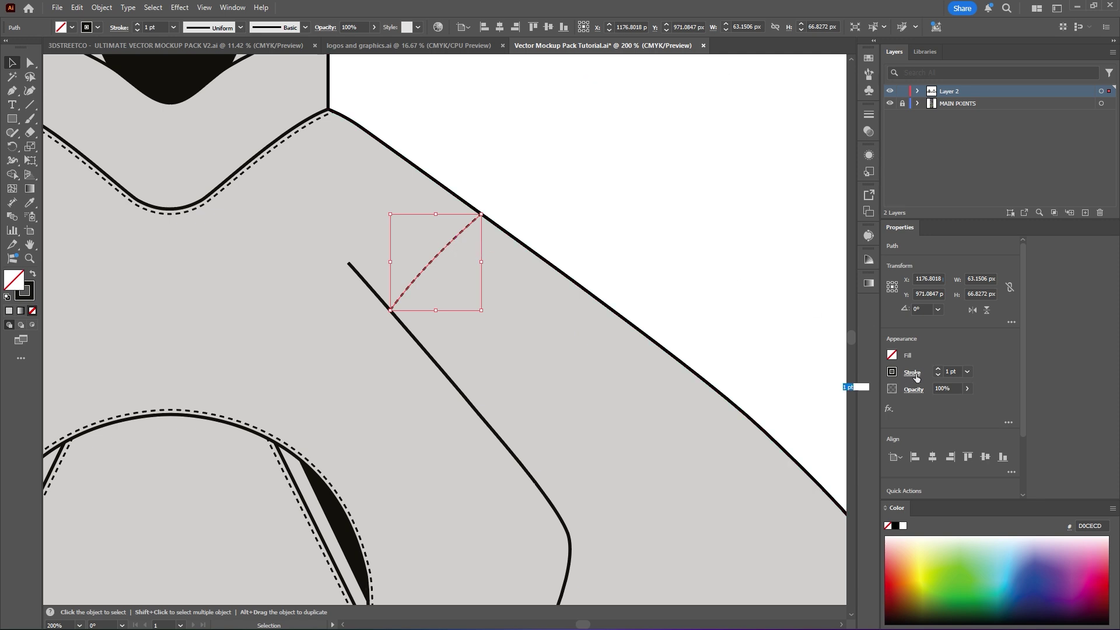
click(820, 454)
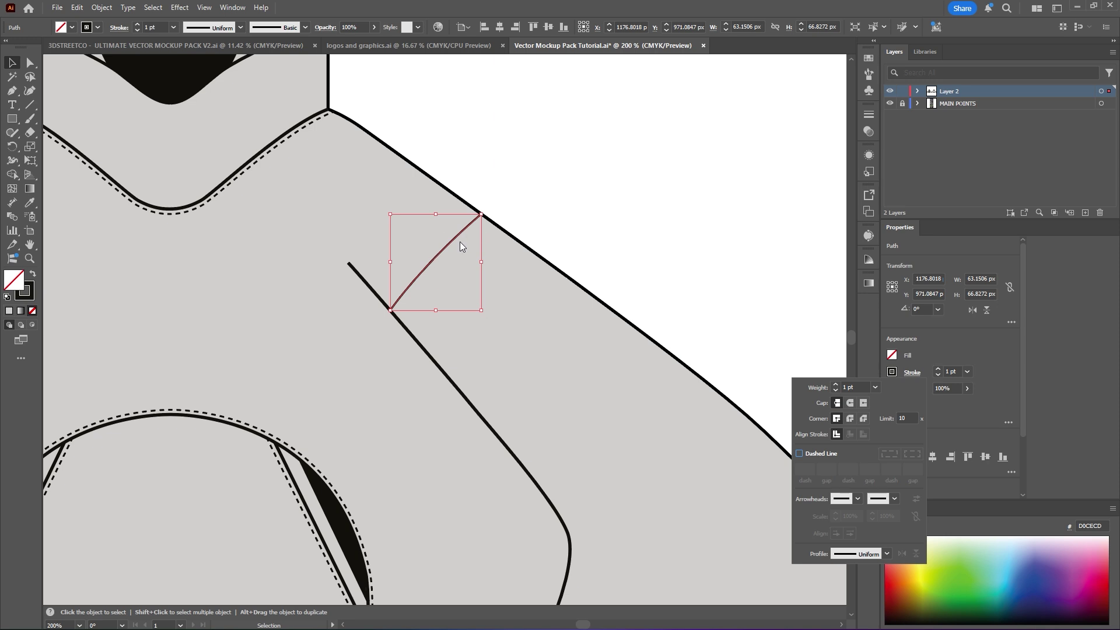
click(800, 454)
click(796, 469)
click(486, 221)
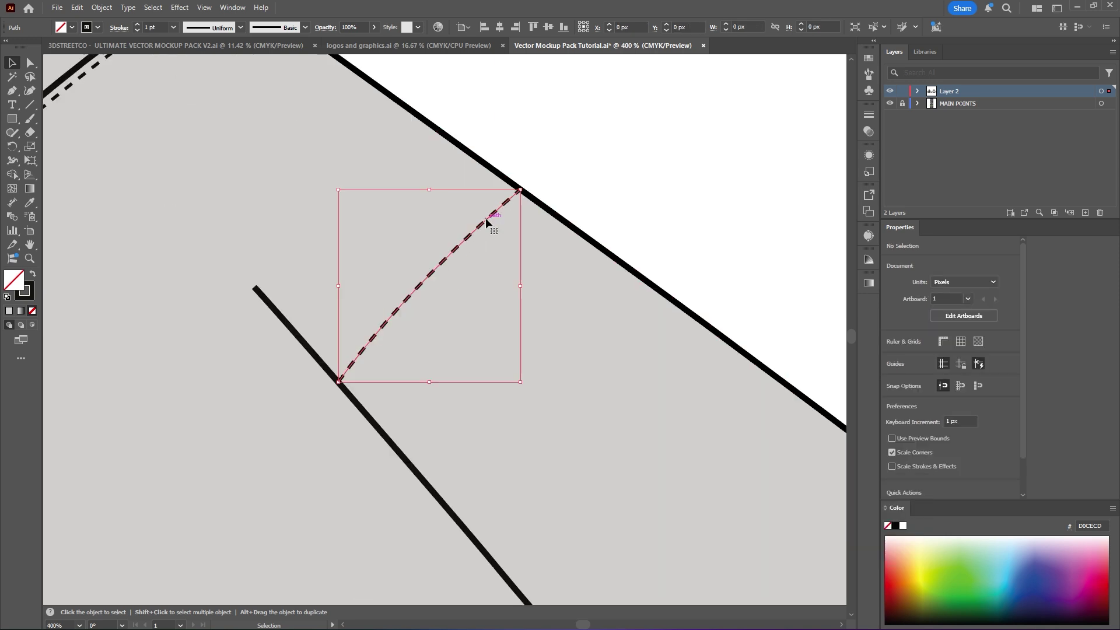
click(659, 188)
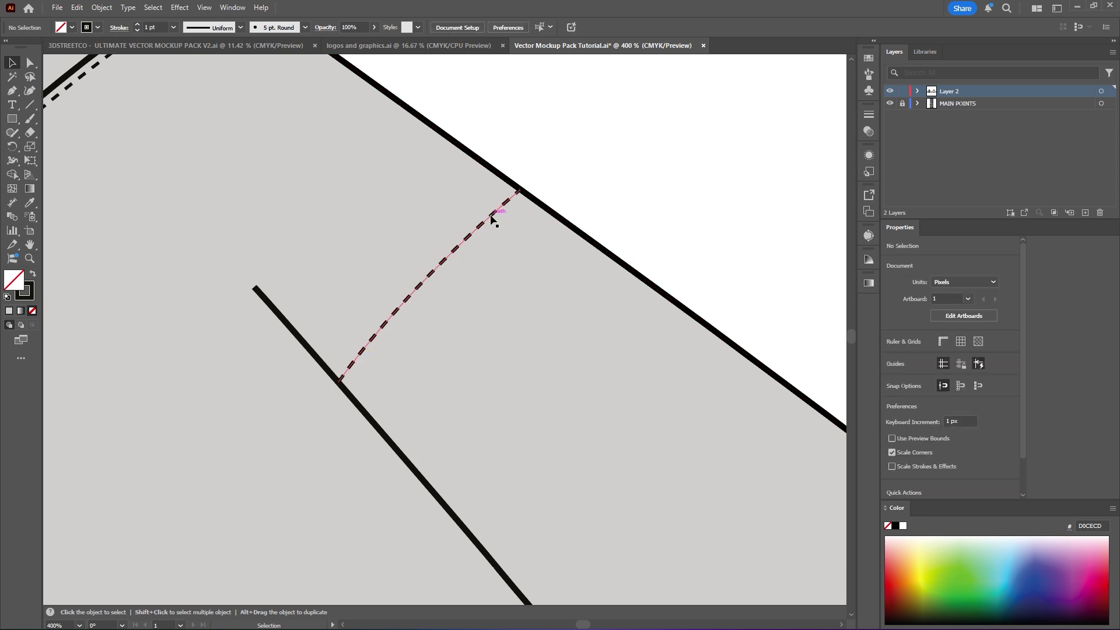
Duplicate the dashed shoulder seam slightly beside the original and make the copy a solid line.
drag(496, 215, 501, 221)
click(606, 172)
click(498, 219)
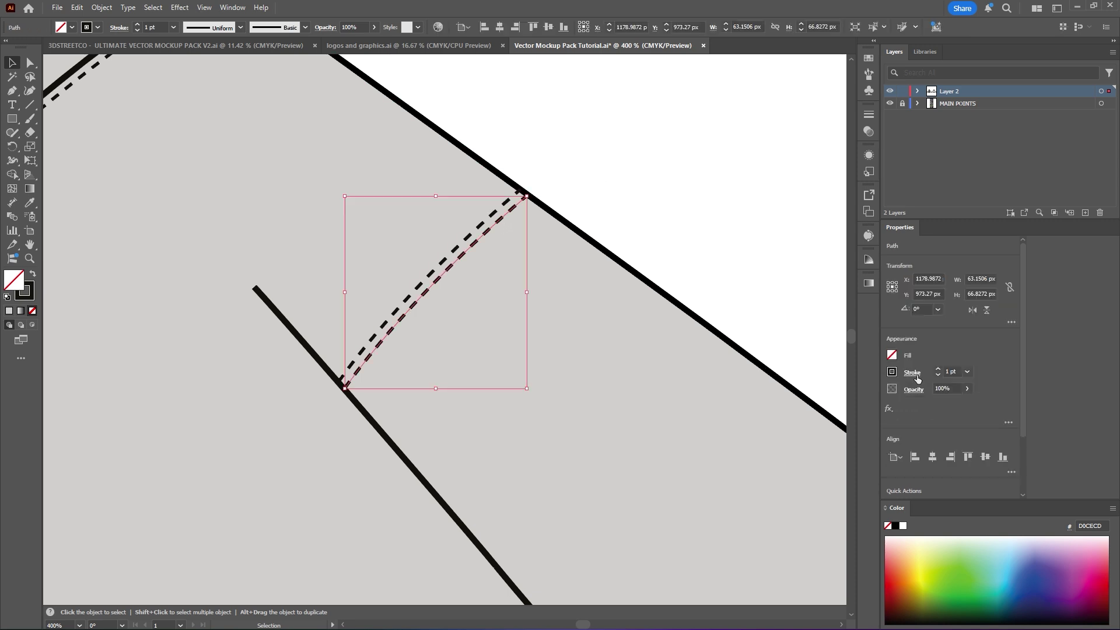
click(913, 373)
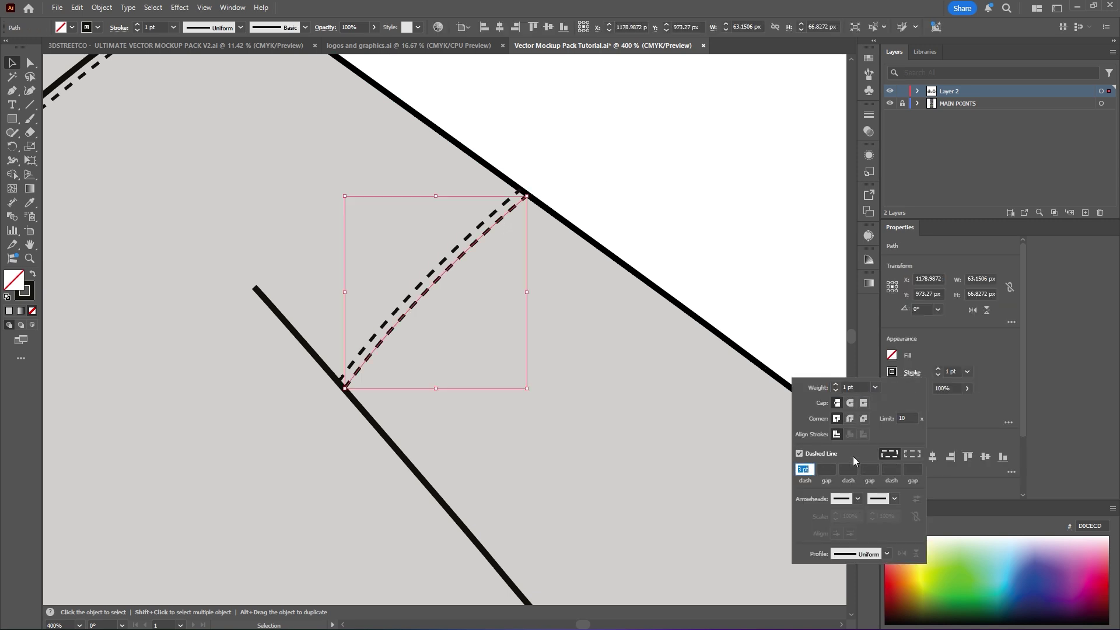
click(799, 454)
click(746, 211)
Examine the solid and dashed seam pair on the front hoodie's sleeve.
scroll(588, 315, down, 5)
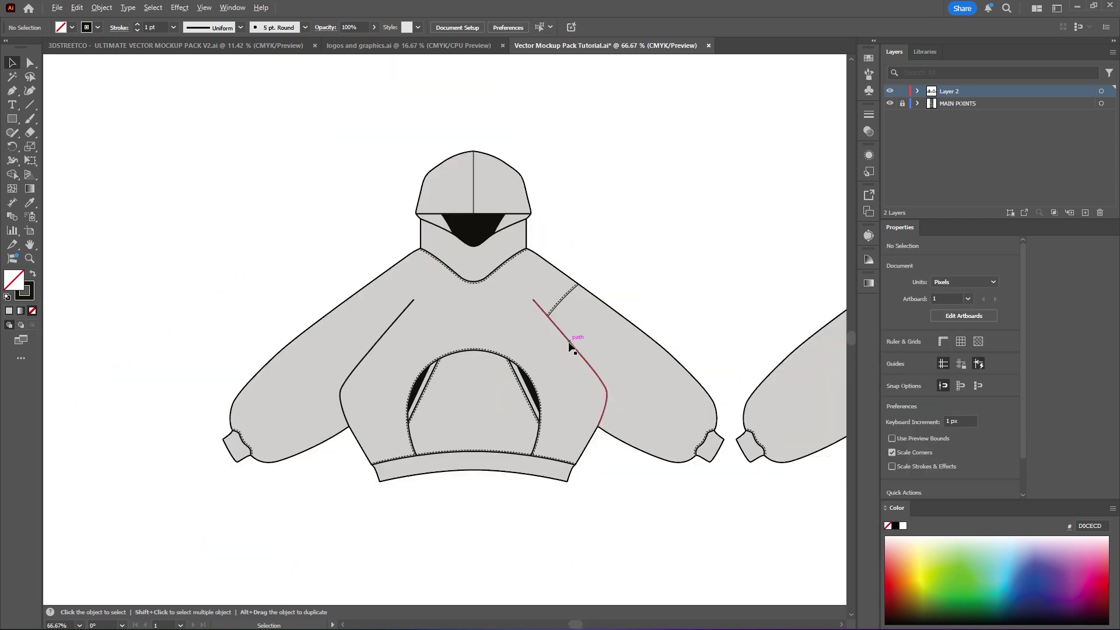
scroll(569, 348, up, 1)
drag(566, 349, 604, 341)
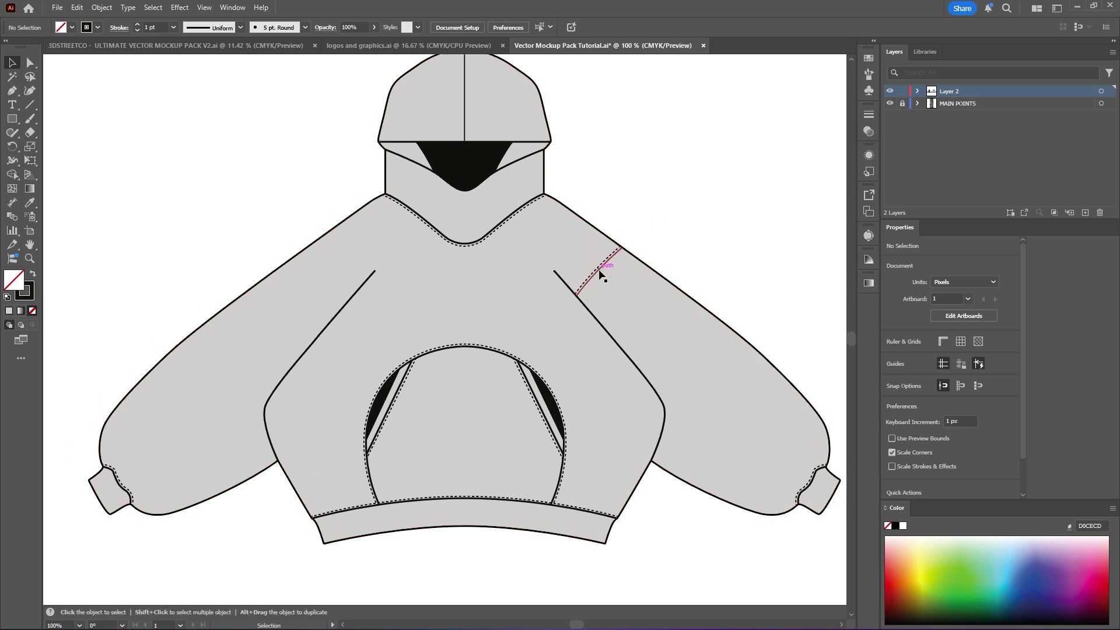
scroll(530, 300, up, 1)
drag(615, 317, 582, 280)
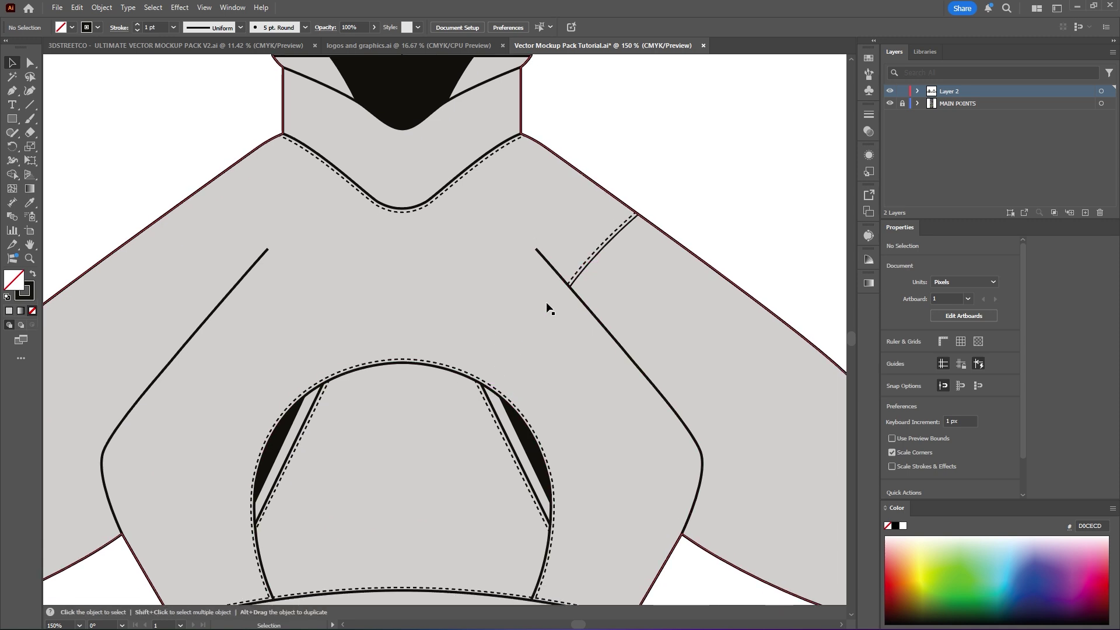
scroll(455, 353, down, 2)
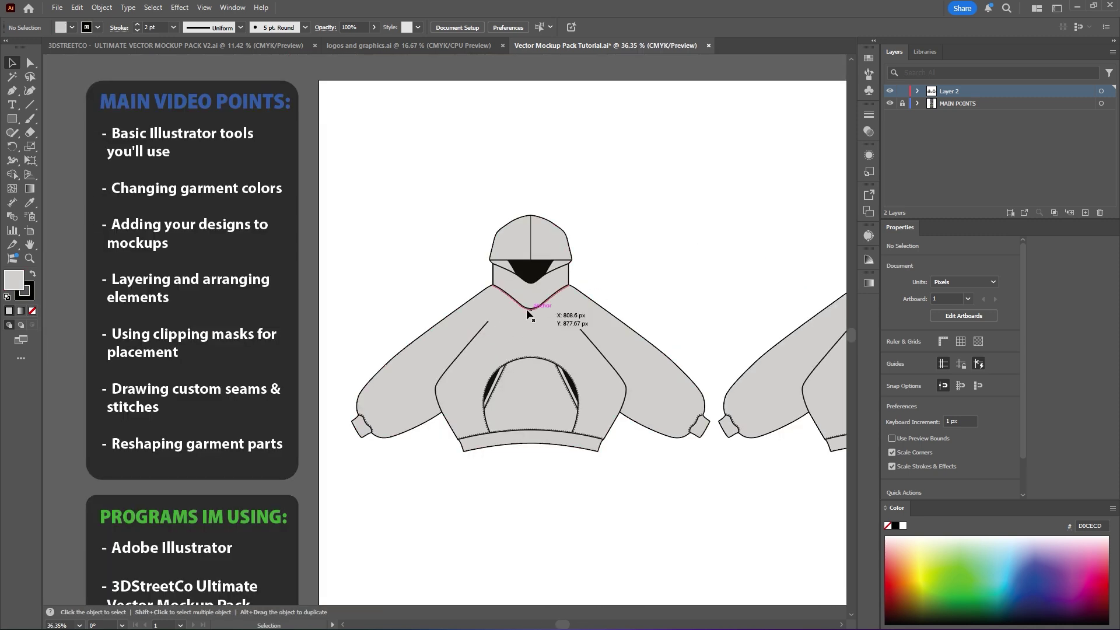
Change the fill of the front hoodie's body shape to a light purple and clear the selection.
scroll(531, 339, up, 2)
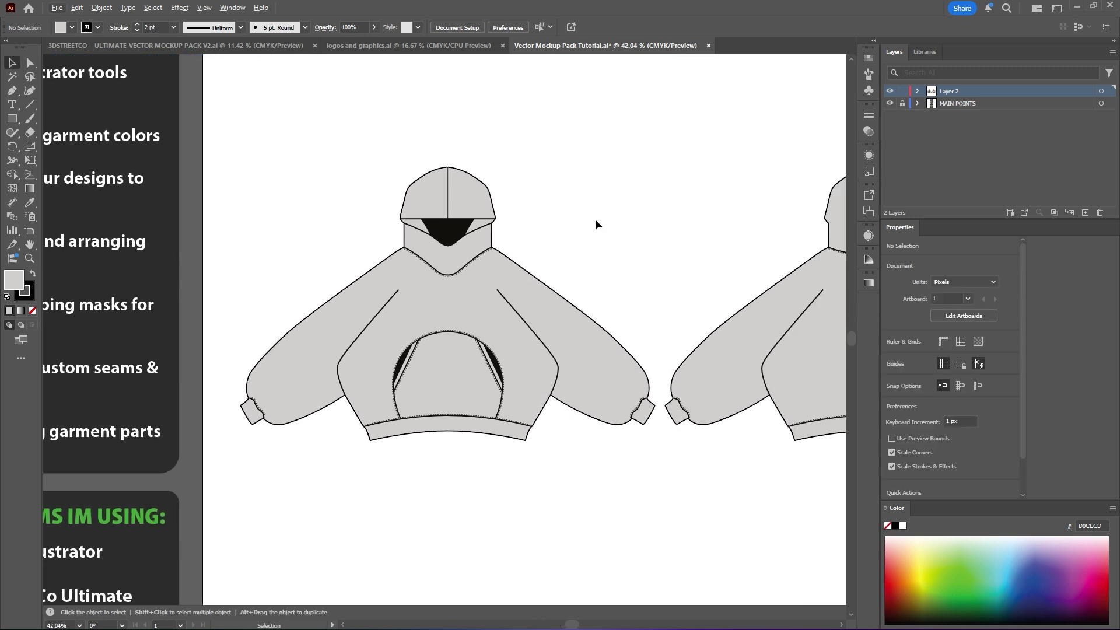
key(v)
click(480, 299)
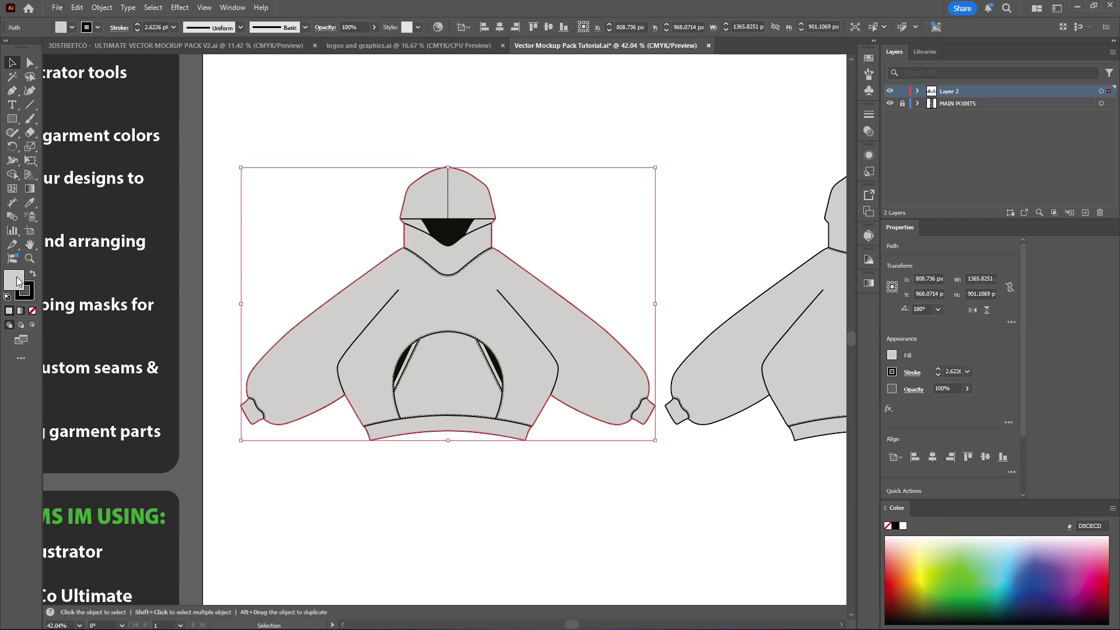
double_click(14, 280)
drag(735, 258, 741, 258)
click(774, 298)
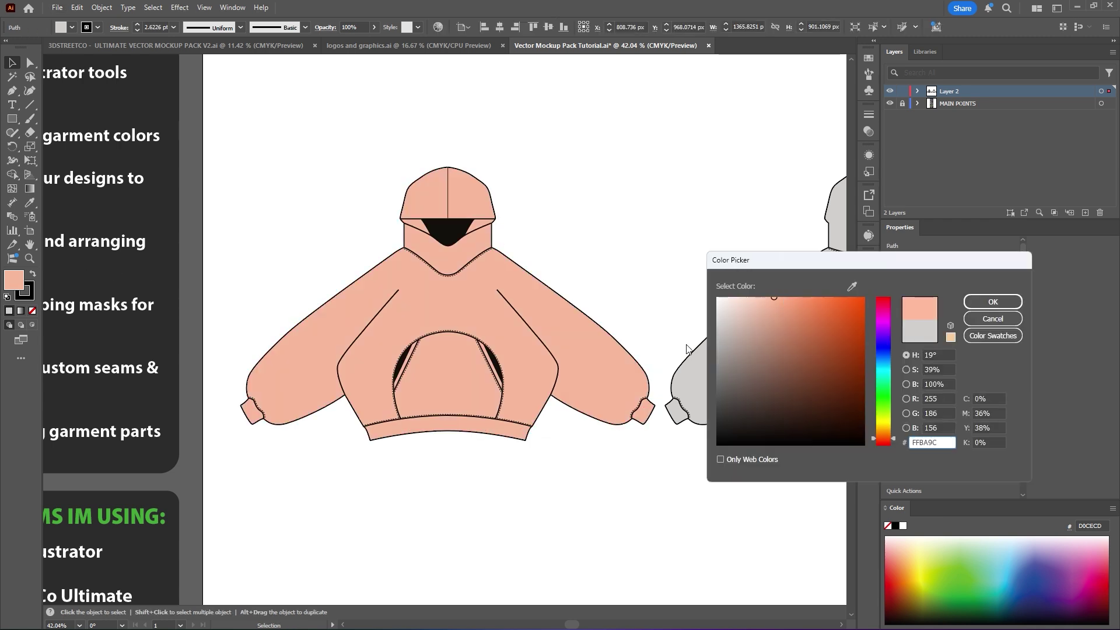
mouse_move(884, 320)
mouse_down()
mouse_move(882, 330)
mouse_move(762, 293)
mouse_up()
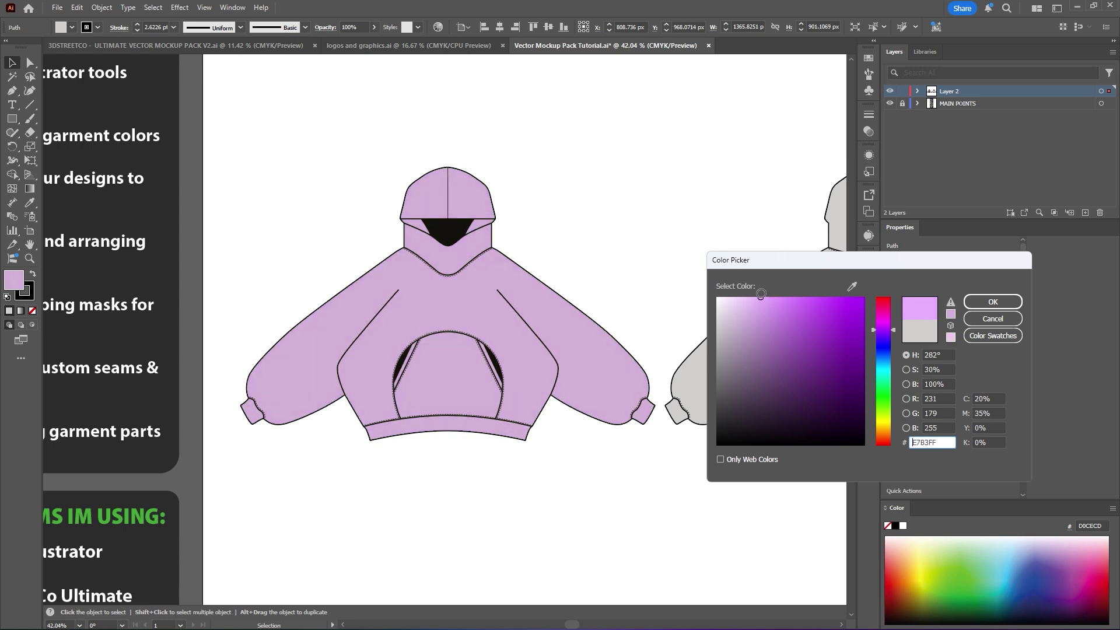
key(Return)
click(592, 194)
Select the body shapes of the front and back hoodies together and set their fill to blue 6E91FF.
drag(604, 271, 453, 270)
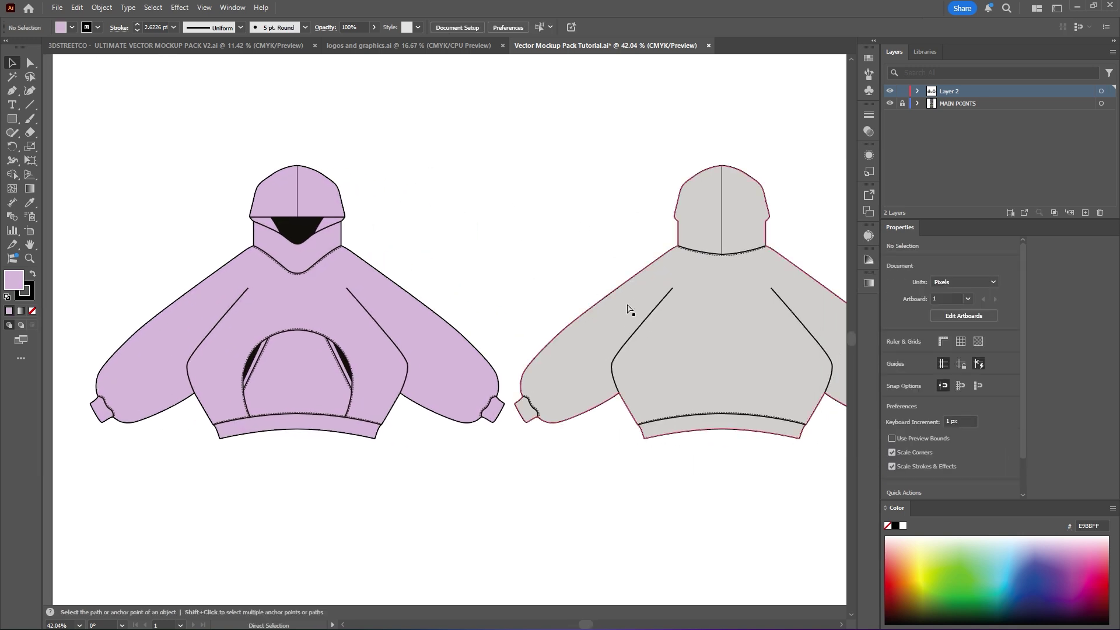
key(v)
click(445, 350)
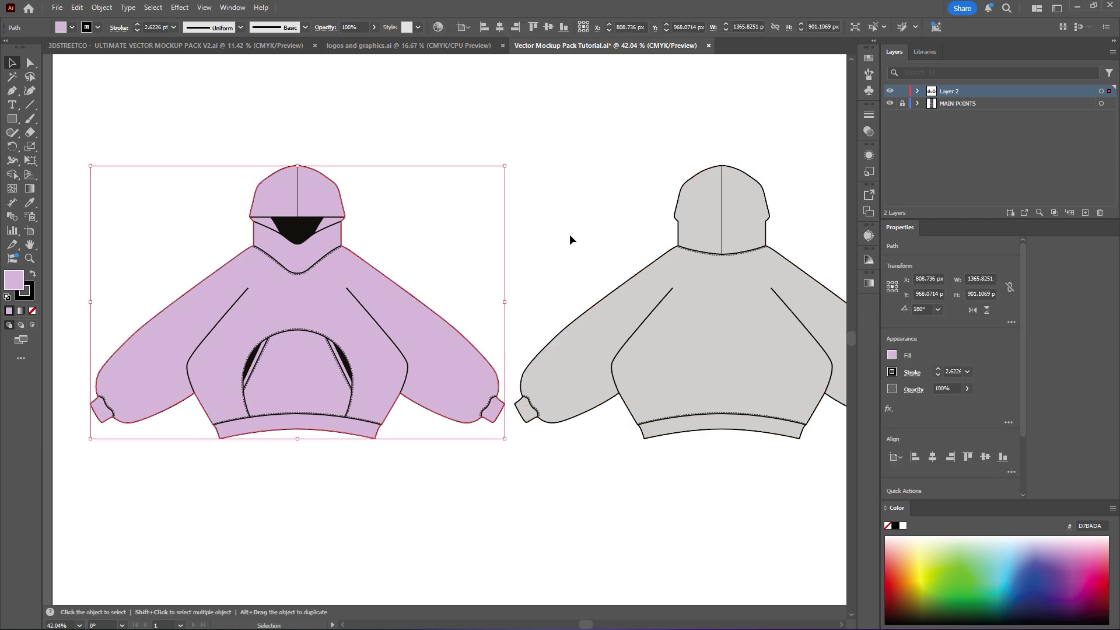
key(a)
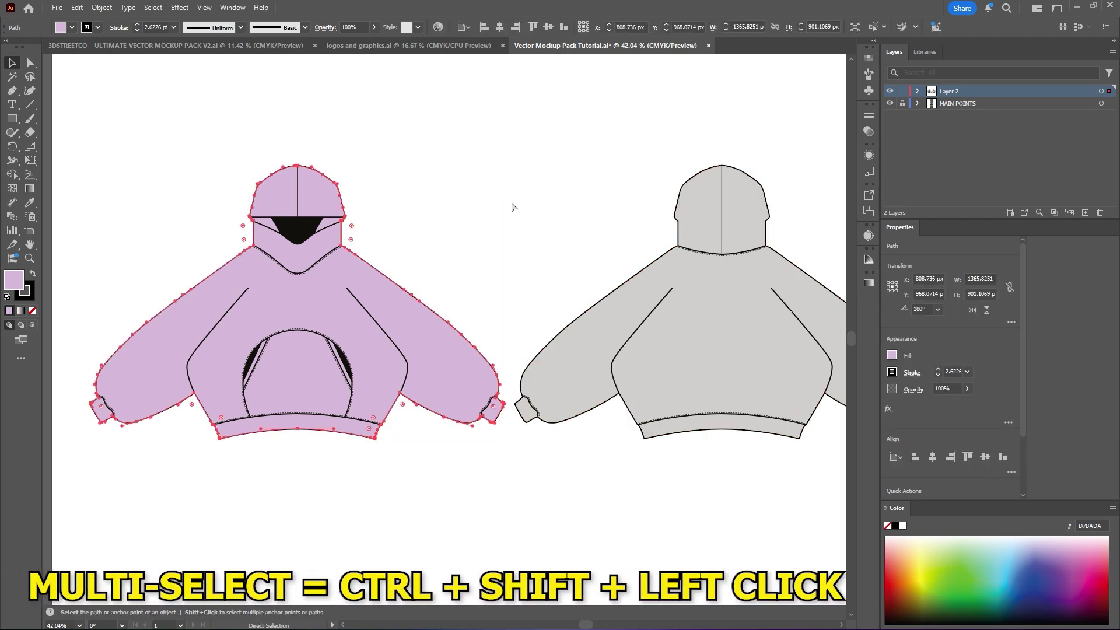
ctrl+shift+click(657, 348)
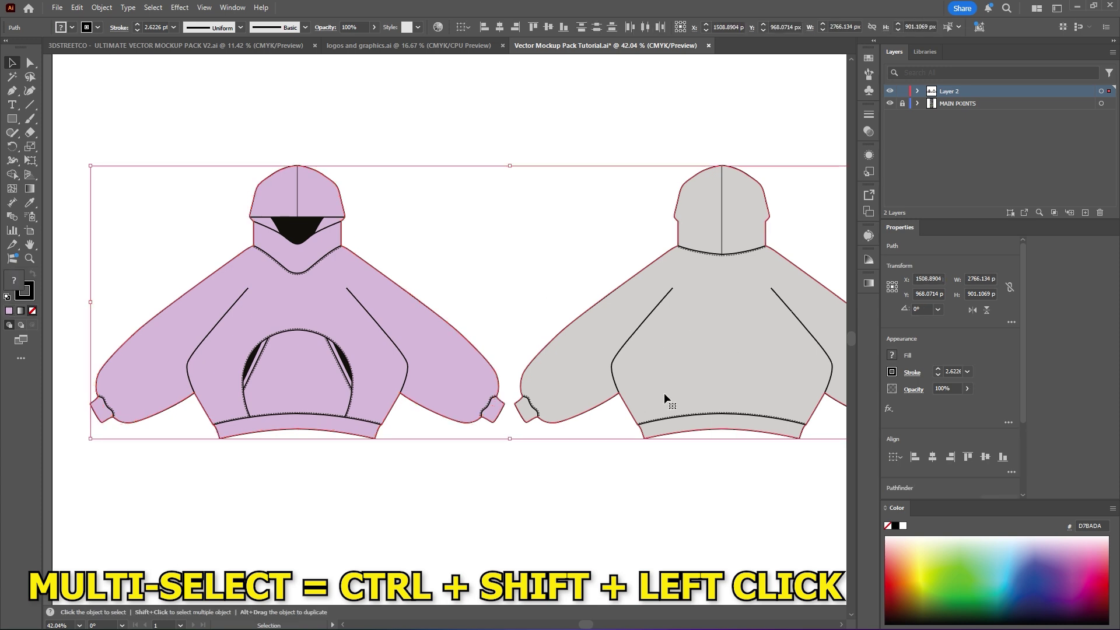
double_click(15, 280)
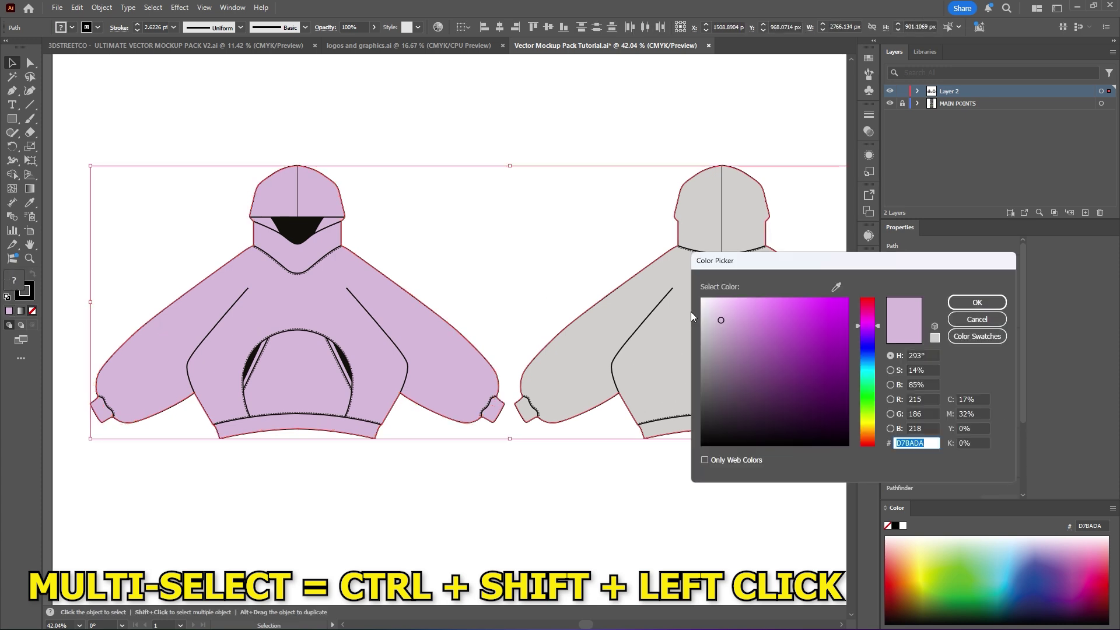
mouse_move(713, 323)
mouse_down()
mouse_move(729, 317)
mouse_move(712, 302)
mouse_move(747, 298)
mouse_up()
drag(868, 330, 871, 354)
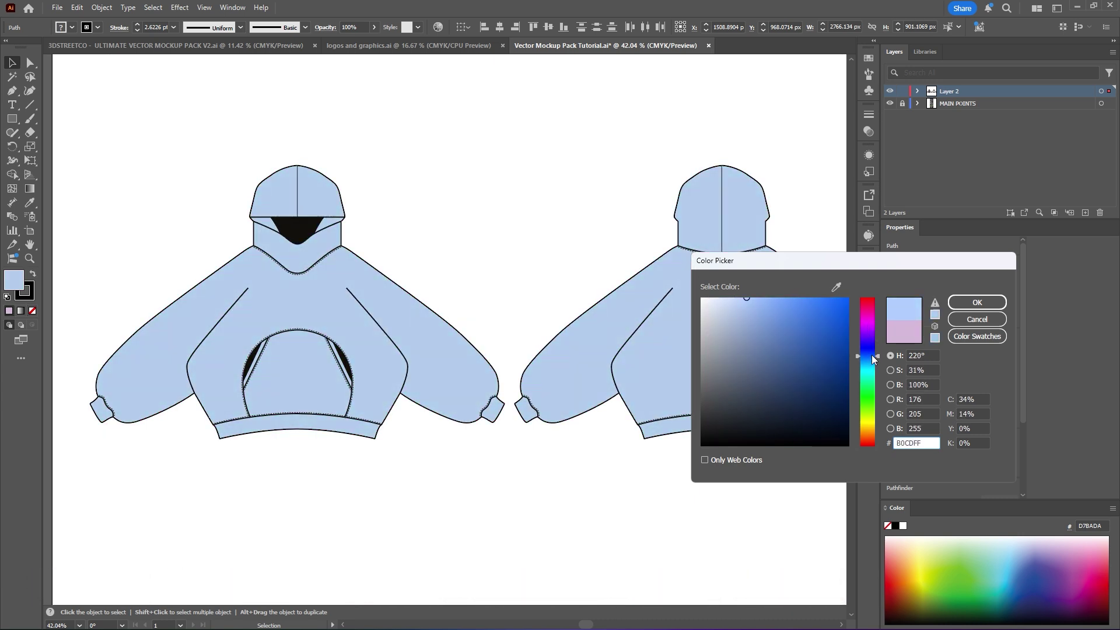
click(785, 298)
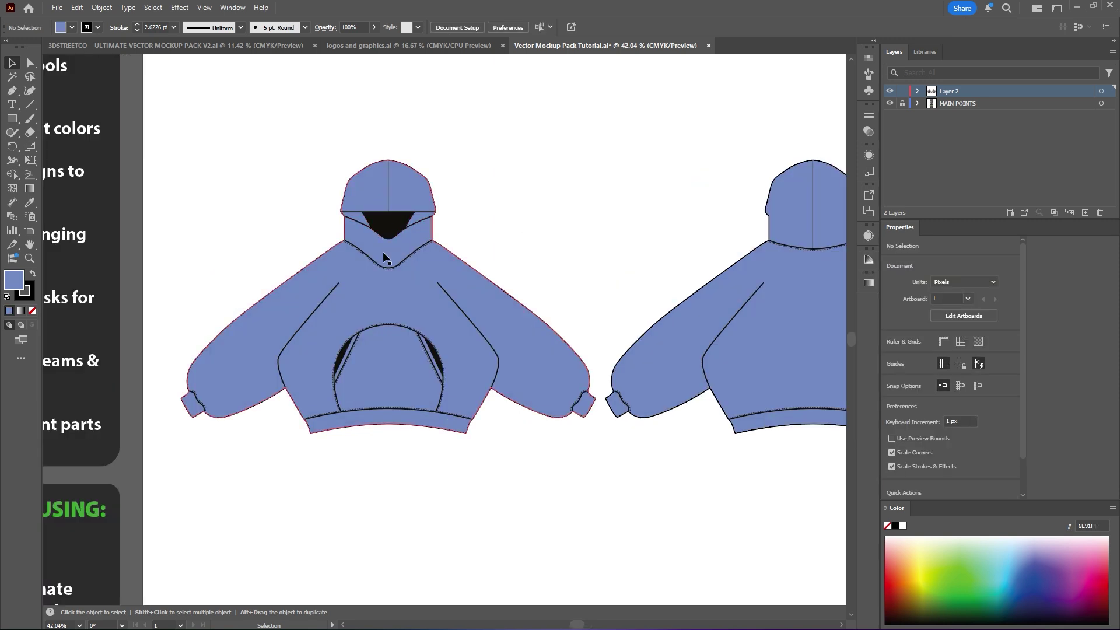
Select the dashed stitching along the front hoodie's neckline, pocket and hem and set its stroke color to bright yellow.
scroll(368, 267, up, 4)
key(a)
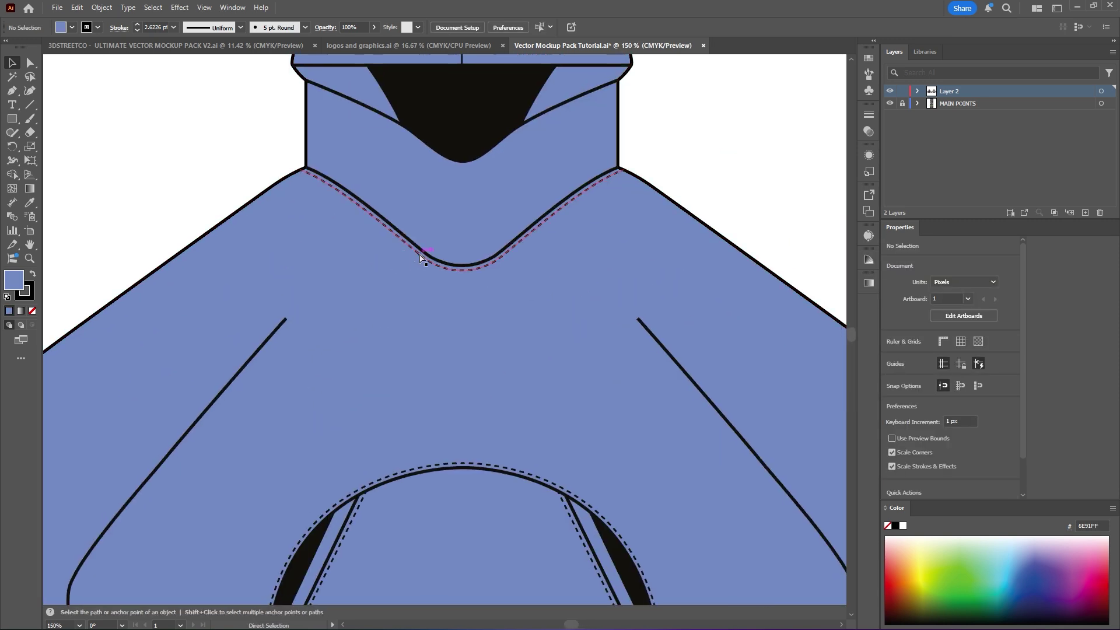
scroll(420, 258, down, 3)
key(v)
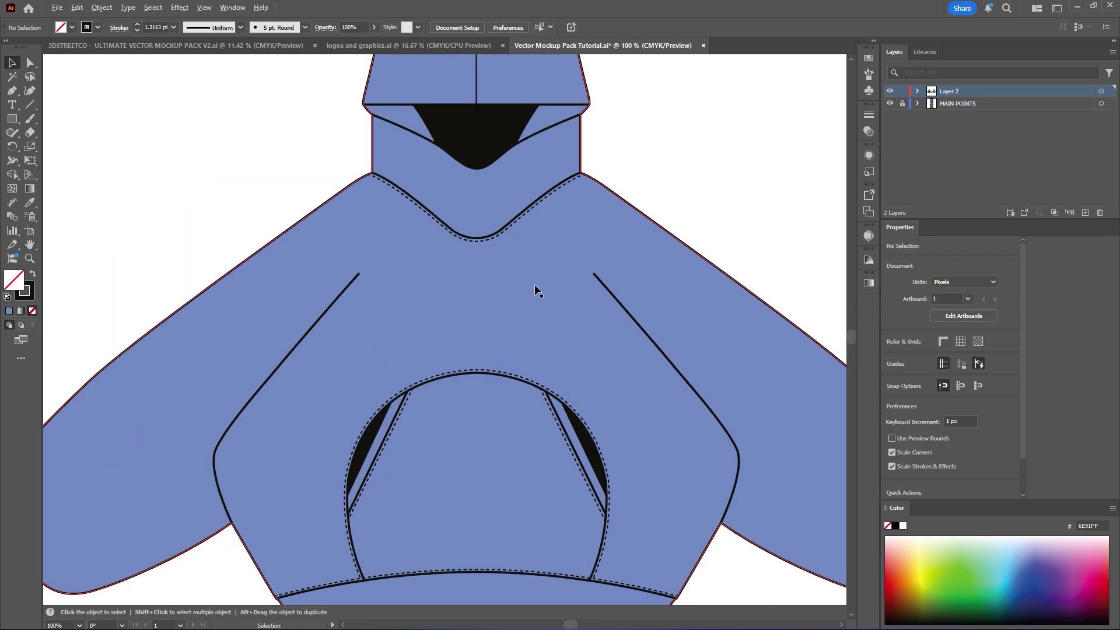
scroll(536, 290, down, 2)
key(a)
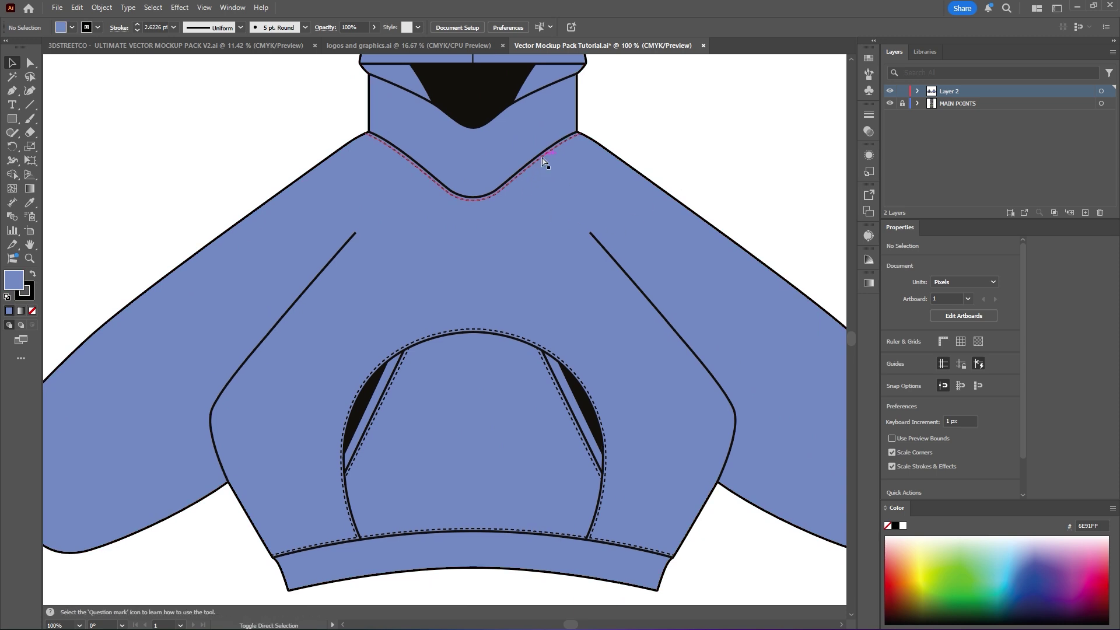
click(543, 161)
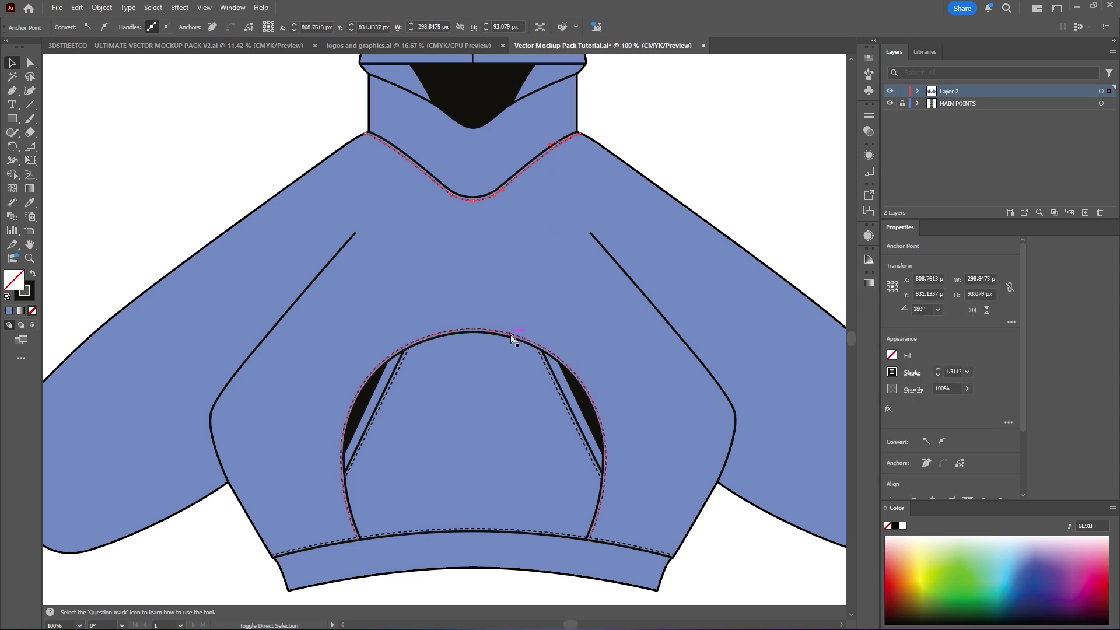
shift+click(548, 363)
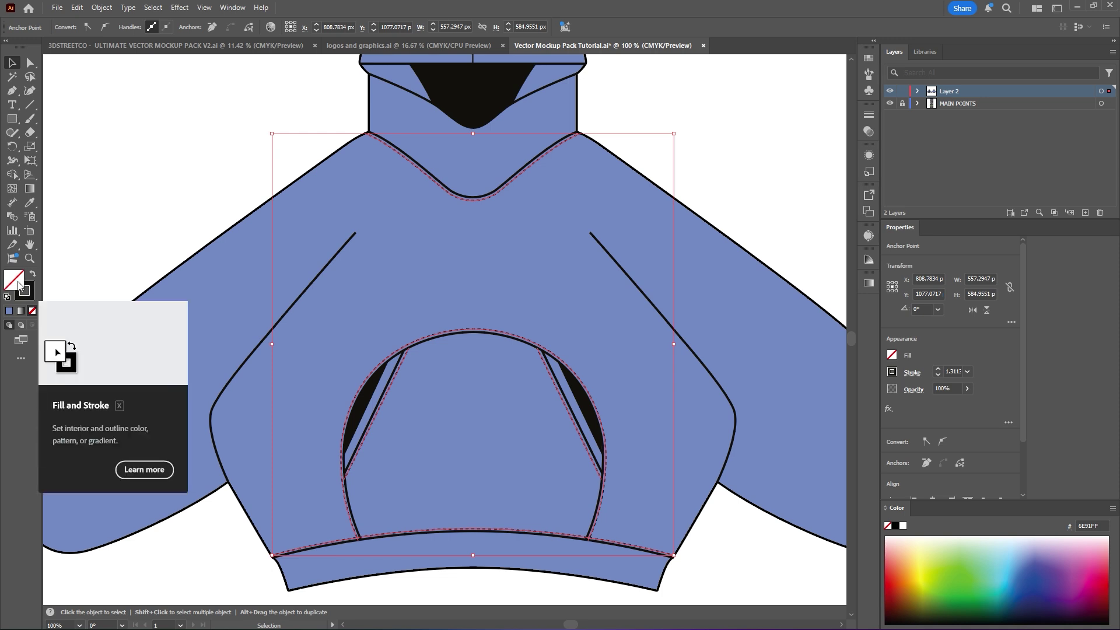
double_click(18, 286)
click(896, 413)
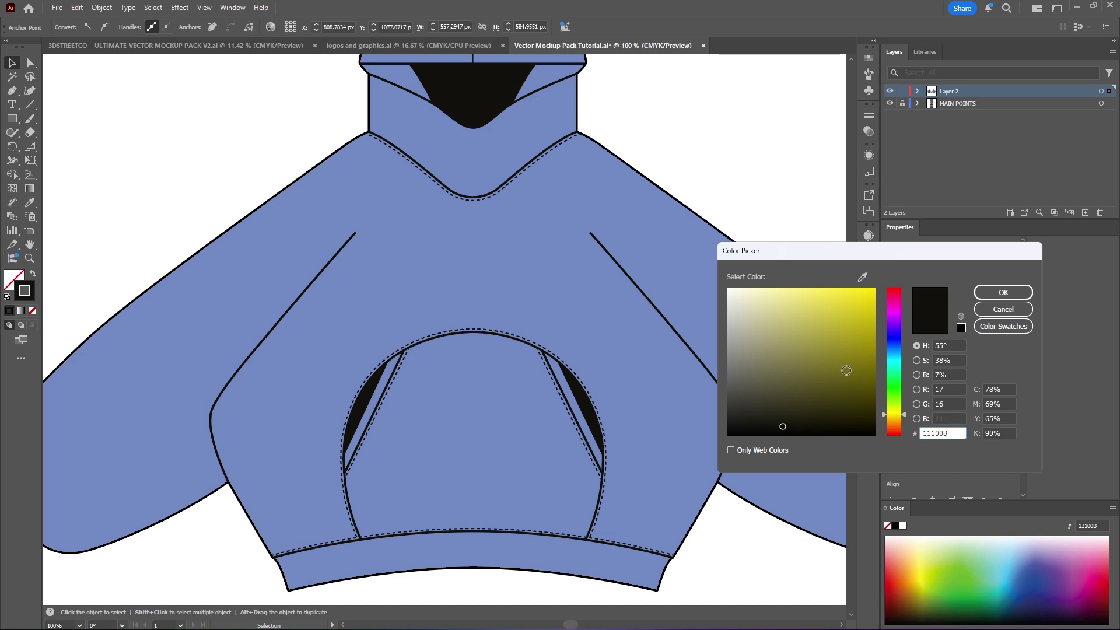
drag(783, 426, 858, 276)
click(1004, 291)
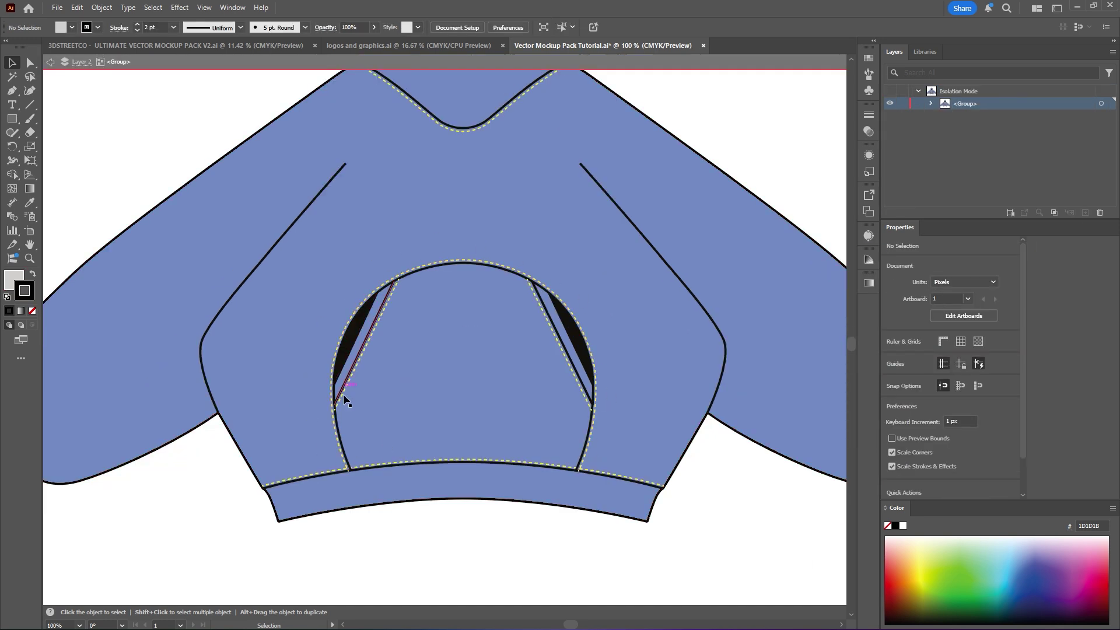
Set the stroke to none and start a Pen tool path along the upper-left curve of the front pocket's outline.
drag(586, 320, 747, 370)
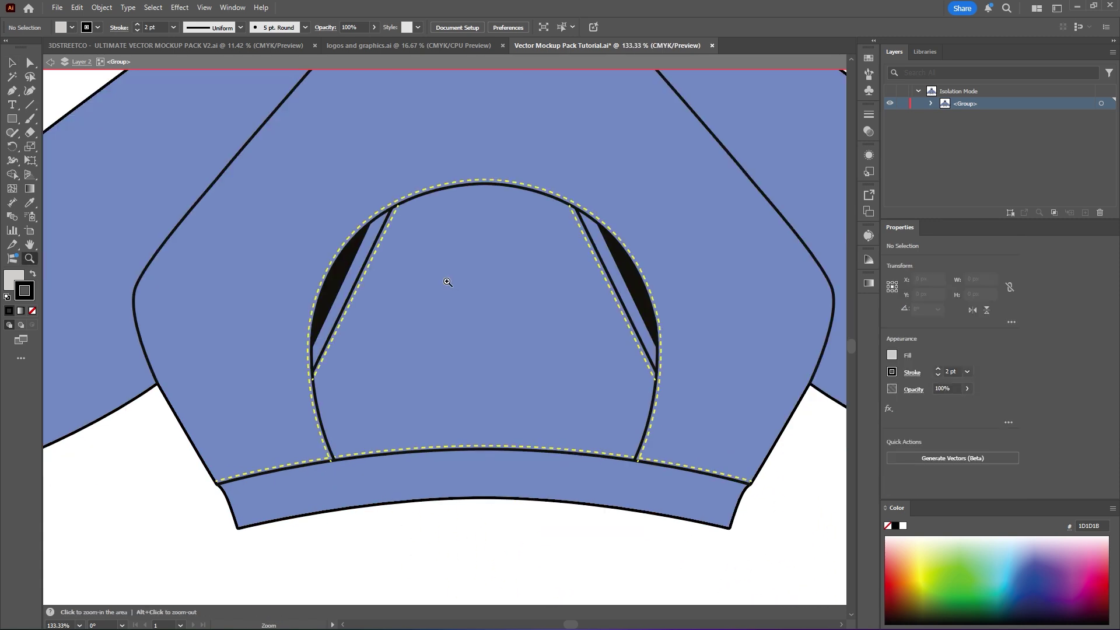
drag(447, 282, 467, 268)
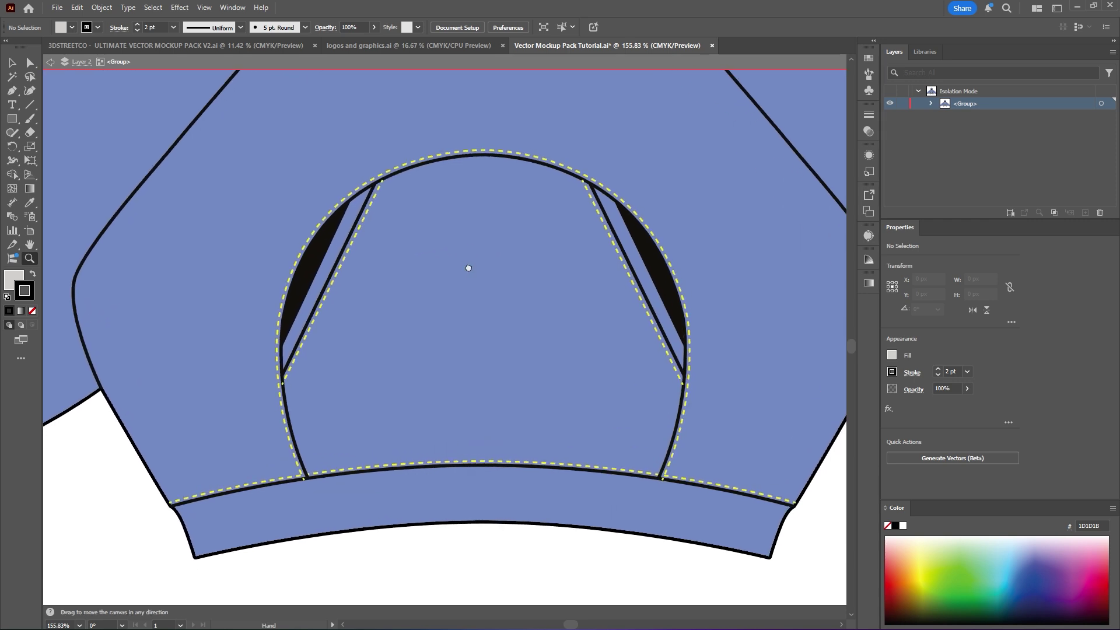
click(14, 93)
scroll(390, 180, up, 8)
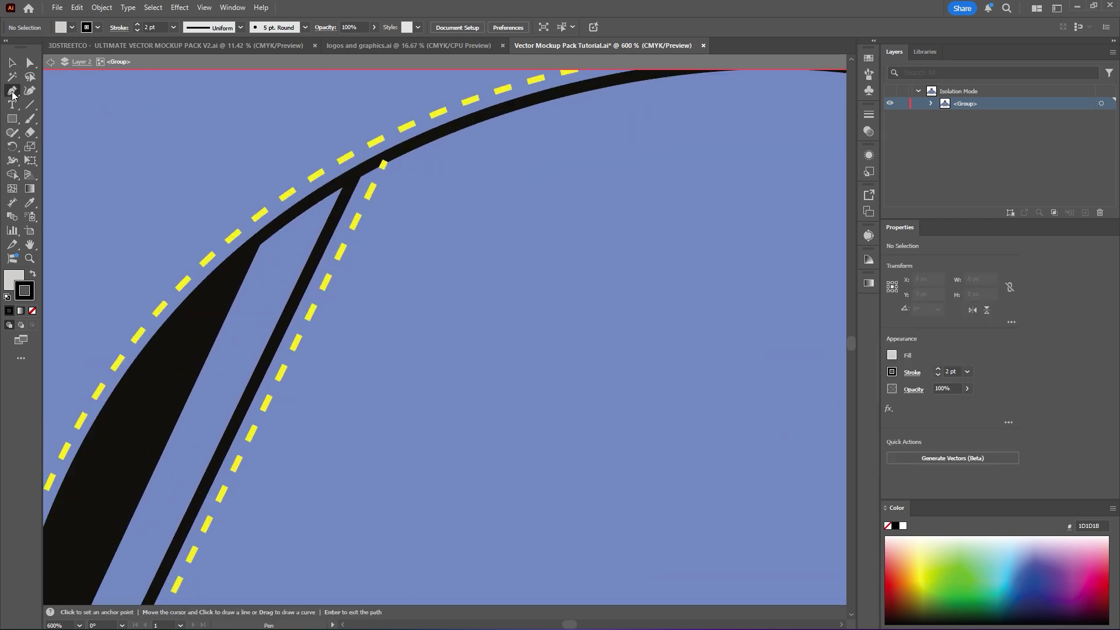
drag(118, 127, 126, 130)
scroll(268, 161, up, 2)
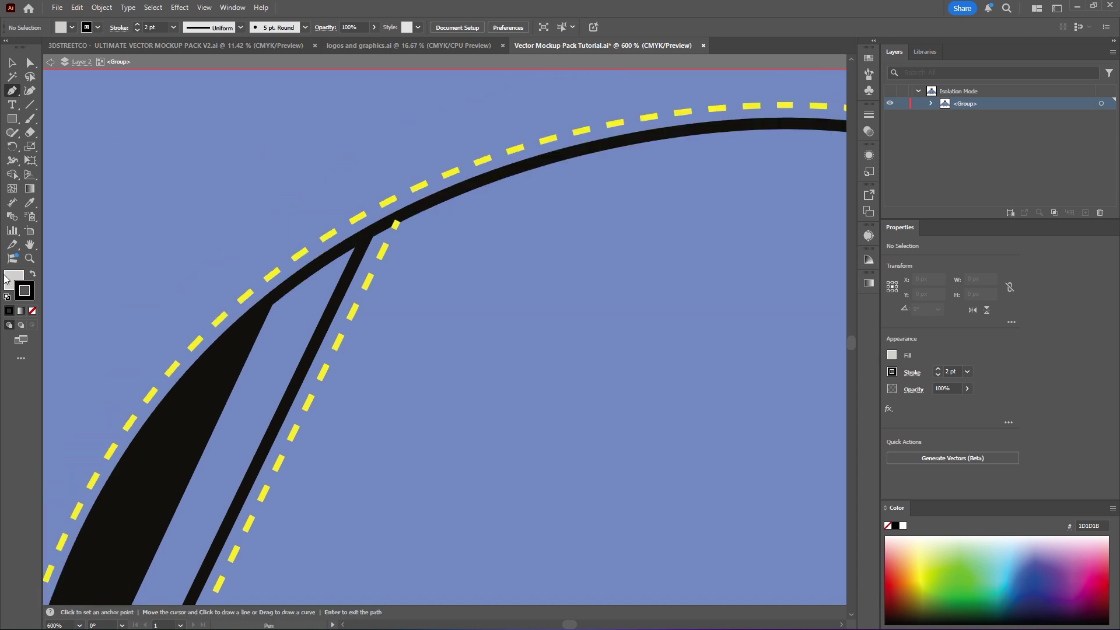
click(33, 311)
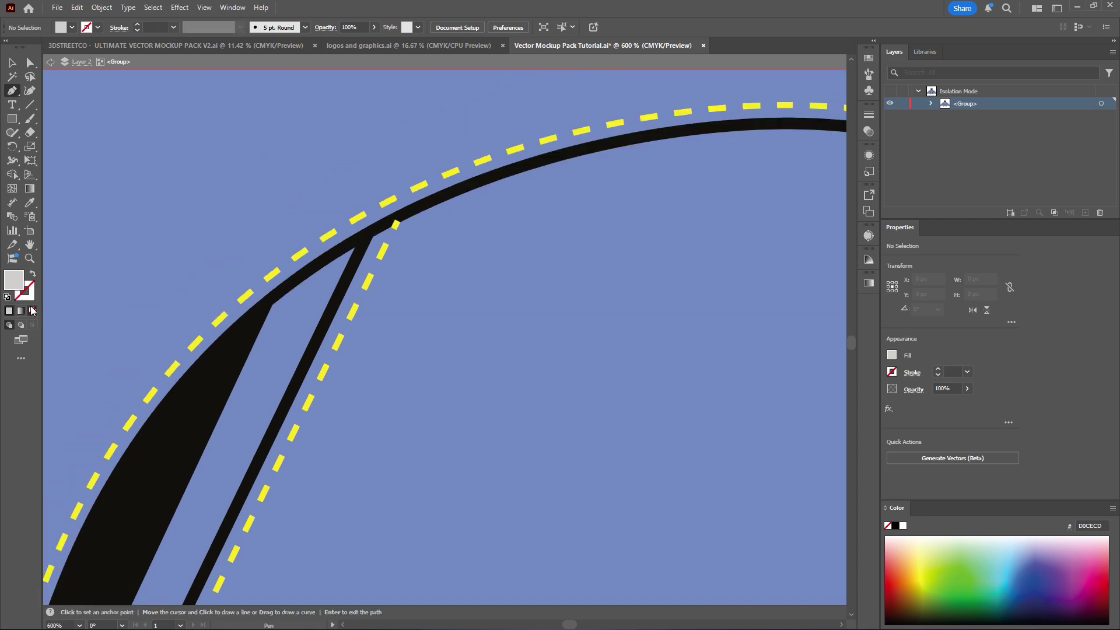
click(520, 128)
drag(435, 178, 444, 186)
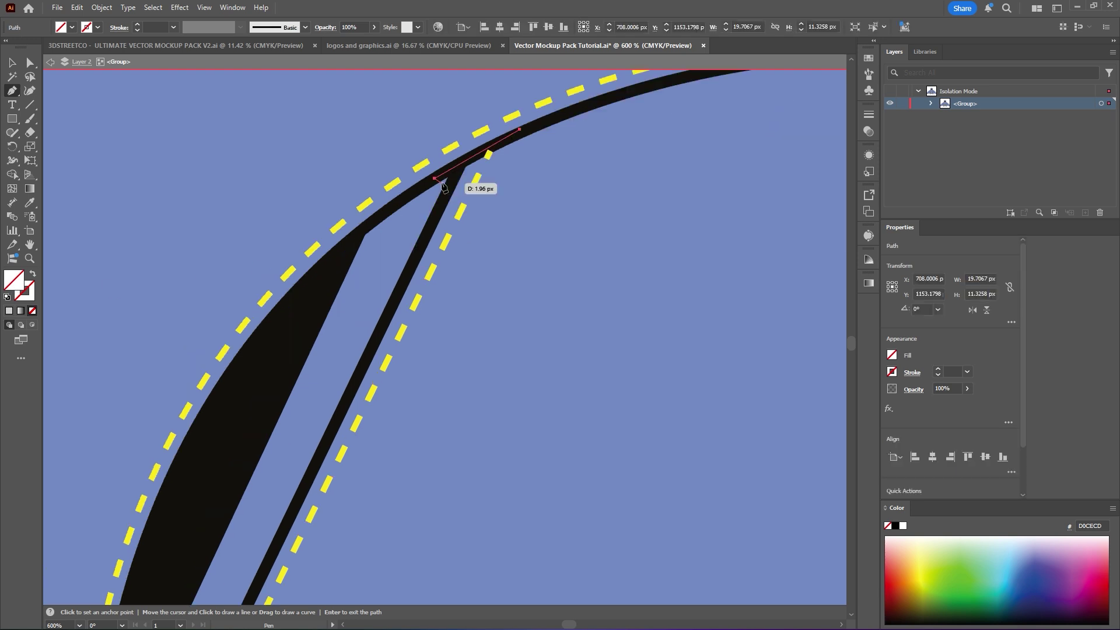
drag(389, 212, 412, 188)
click(397, 195)
drag(385, 226, 451, 160)
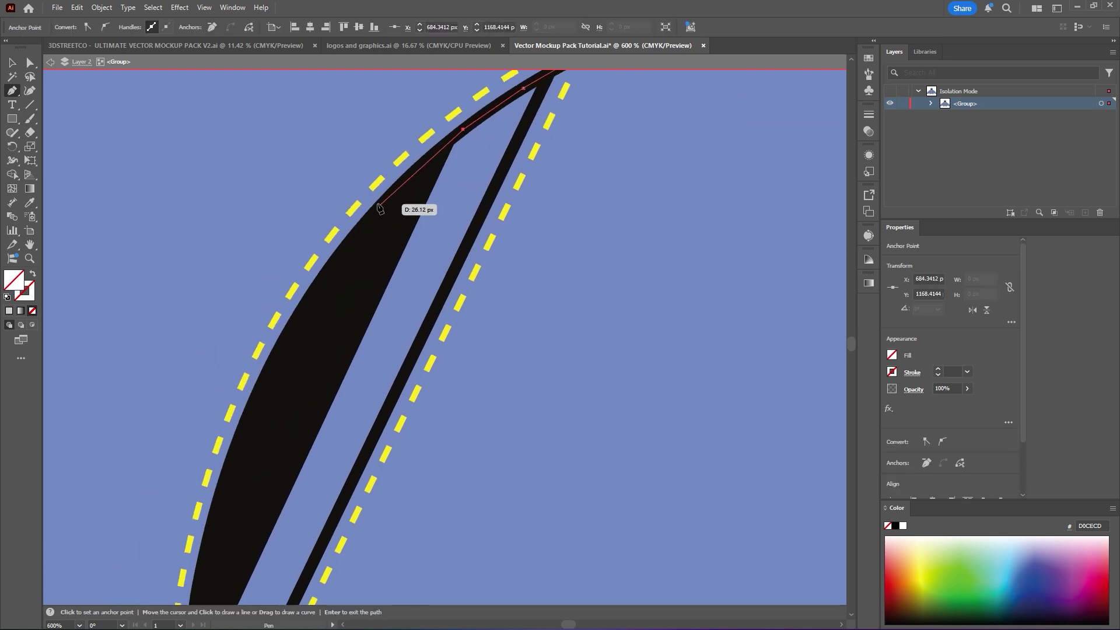
Continue the Pen path down the outer edge of the pocket's left black opening.
drag(377, 205, 436, 116)
click(375, 197)
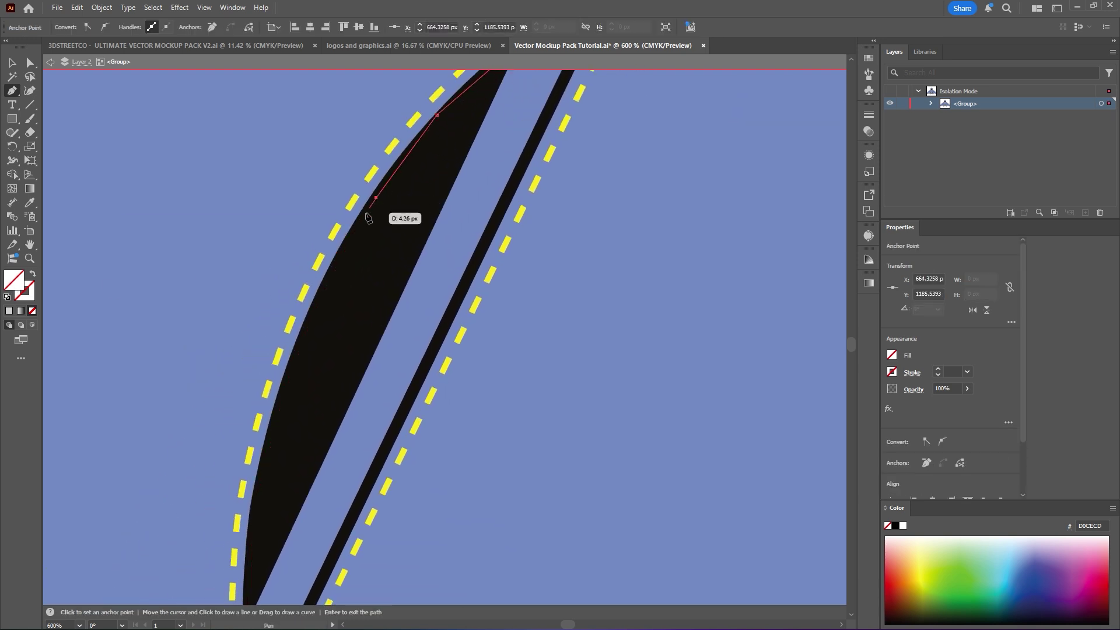
drag(364, 211, 424, 102)
click(376, 211)
scroll(375, 207, down, 2)
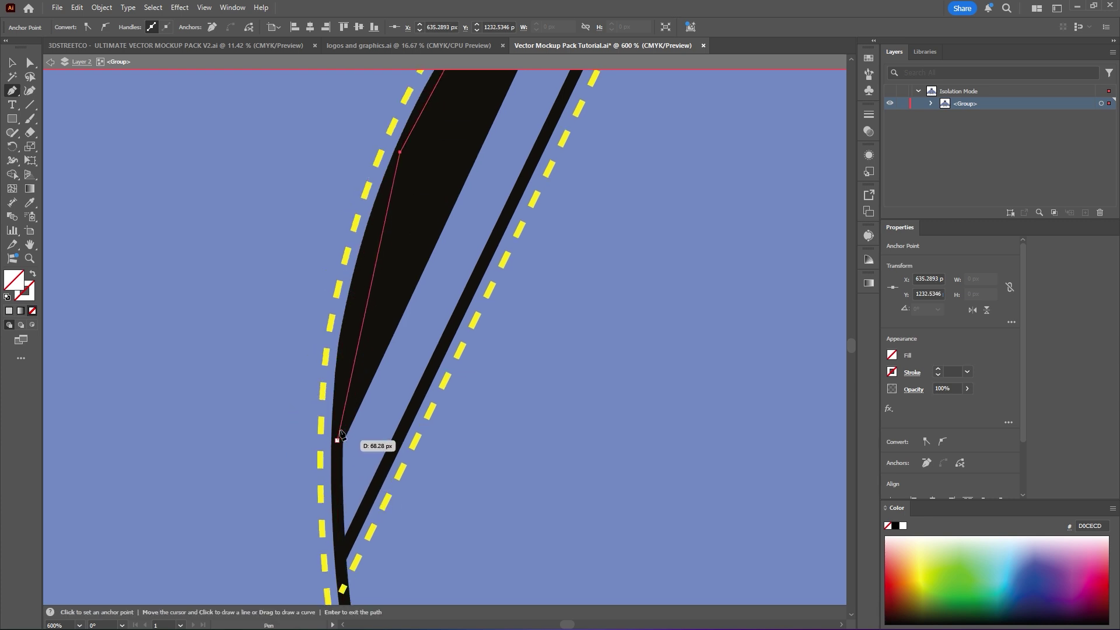
click(364, 251)
click(337, 457)
Extend the Pen path along the pocket's lower left side down to the hem seam.
drag(341, 466, 365, 232)
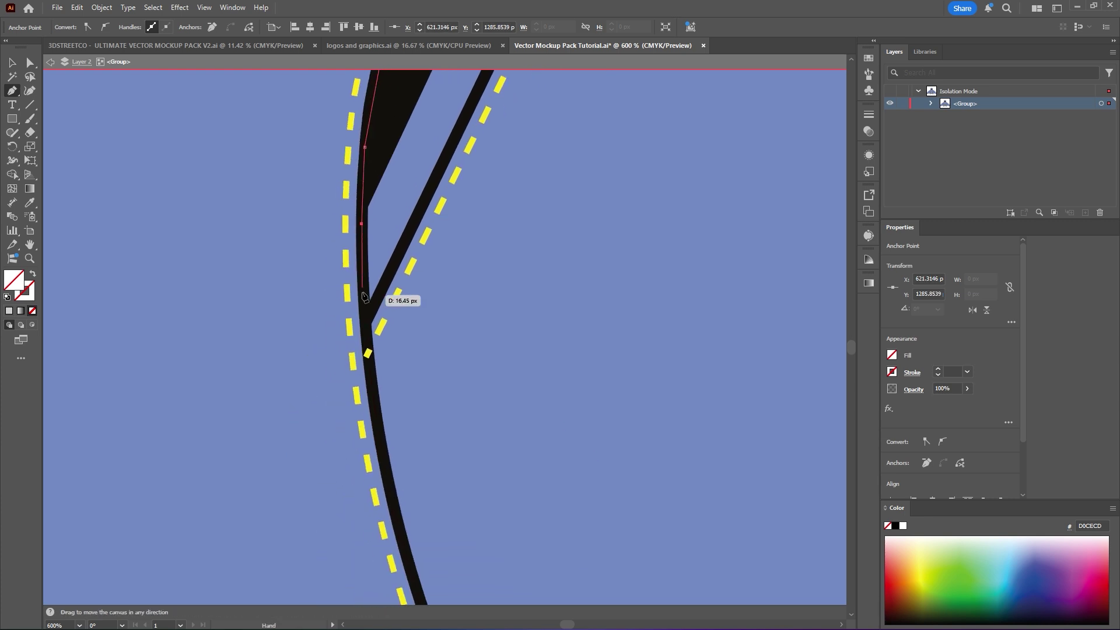
click(365, 312)
click(376, 425)
drag(378, 434, 373, 240)
click(397, 345)
drag(433, 467, 387, 351)
click(416, 407)
Trace the pocket's bottom edge along the hem seam to its lower right corner.
drag(433, 425, 224, 425)
click(412, 380)
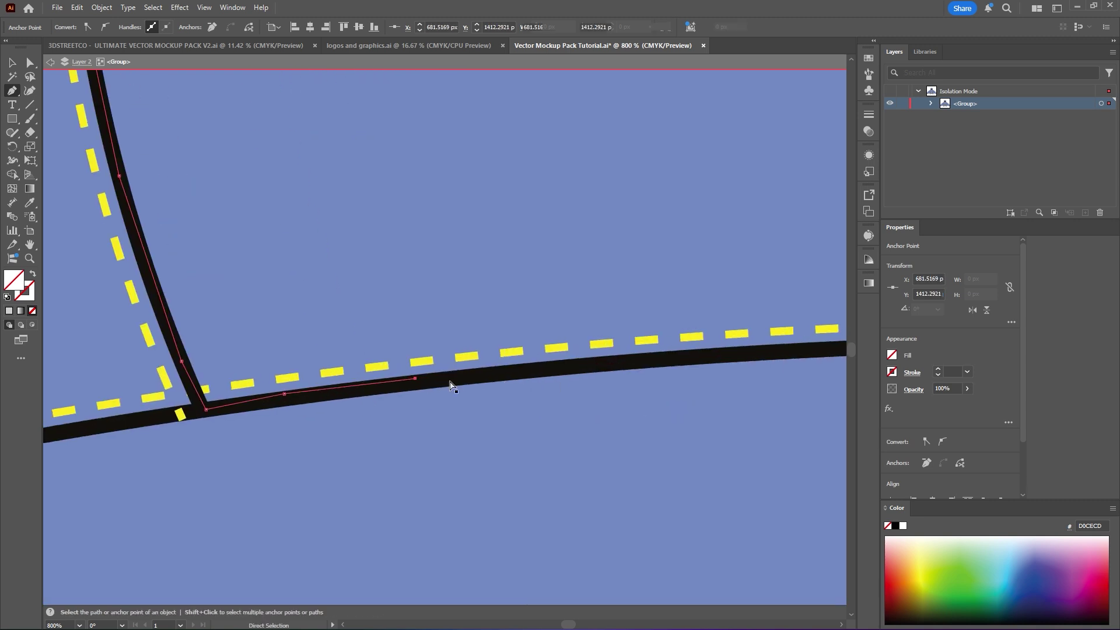
drag(453, 381, 331, 382)
click(486, 371)
click(474, 347)
click(641, 358)
drag(647, 361, 406, 337)
click(570, 352)
click(664, 369)
Continue the Pen path up the pocket's right side along the outer edge of the right opening.
scroll(668, 370, down, 1)
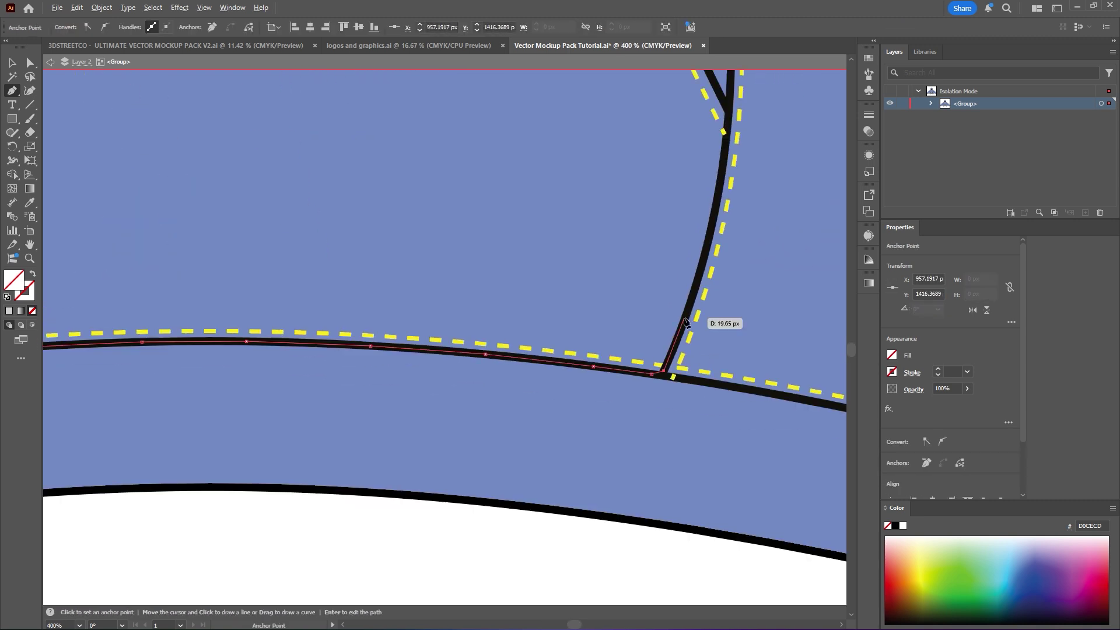
click(686, 319)
scroll(700, 262, up, 3)
click(525, 277)
drag(555, 267, 635, 551)
click(582, 388)
drag(484, 181, 722, 534)
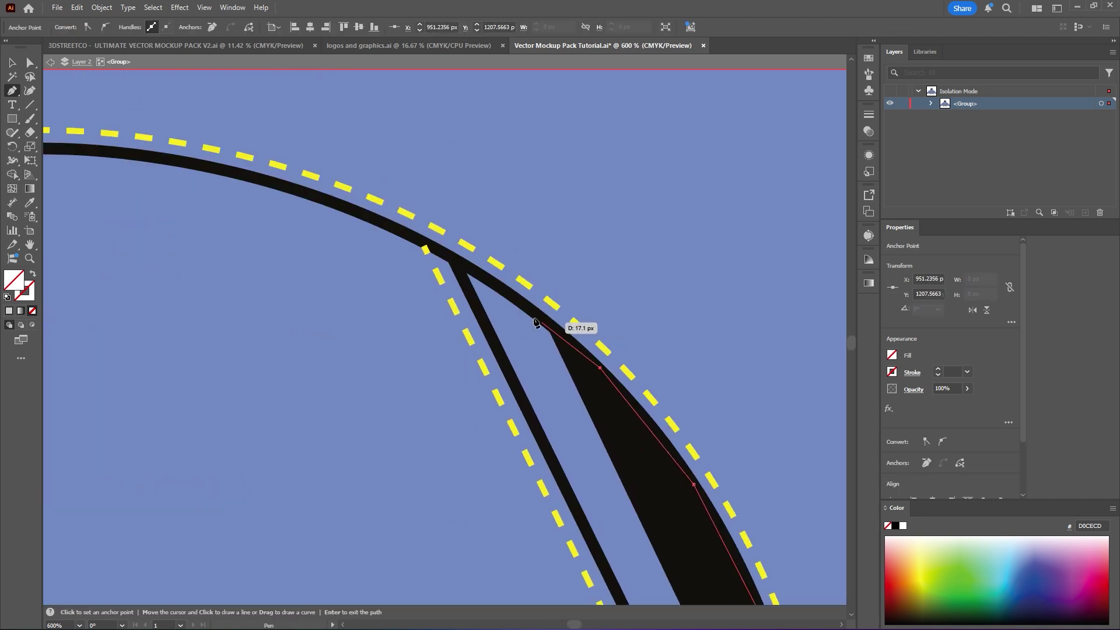
Trace the pocket's top arc from right to left and close the path at its starting point.
drag(417, 245, 740, 330)
click(744, 288)
click(621, 257)
click(509, 244)
click(412, 246)
drag(280, 256, 420, 222)
click(387, 241)
click(262, 285)
Fill the traced pocket shape with a violet-blue, RGB 82, 82, 219.
click(12, 63)
scroll(360, 269, down, 1)
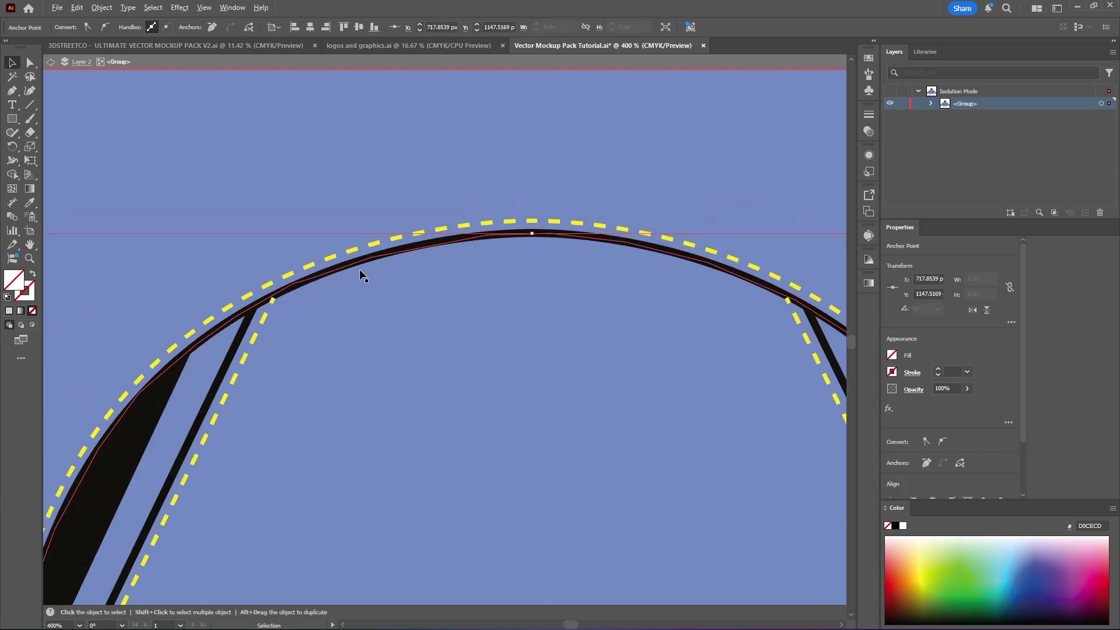
drag(366, 301, 371, 258)
scroll(373, 262, down, 2)
scroll(413, 295, down, 2)
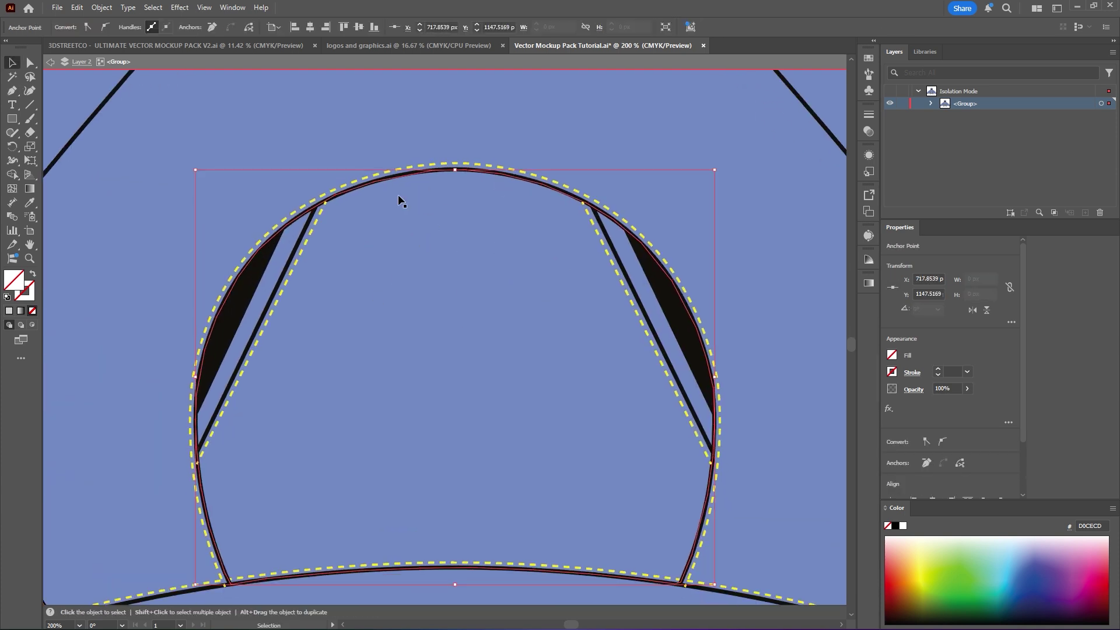
scroll(522, 188, down, 2)
scroll(523, 187, left, 1)
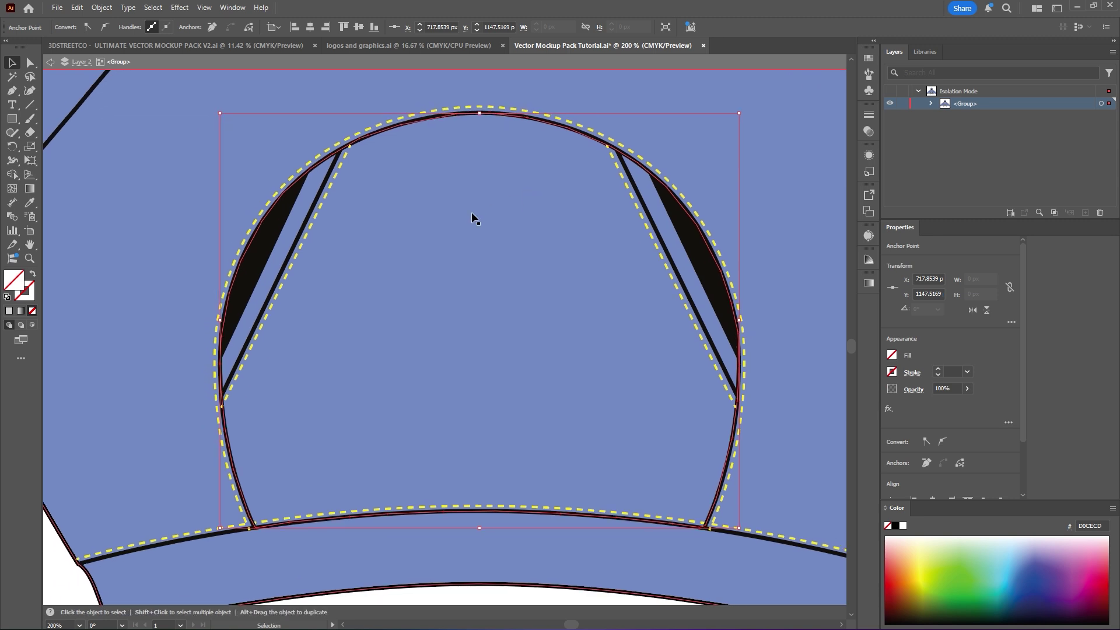
double_click(14, 286)
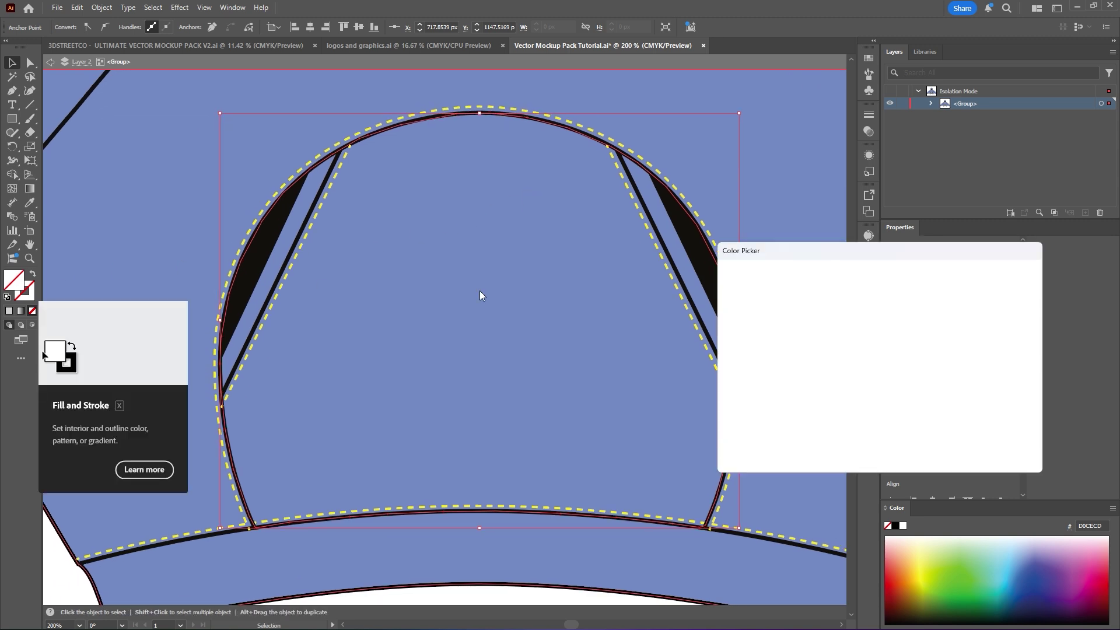
click(831, 296)
click(844, 315)
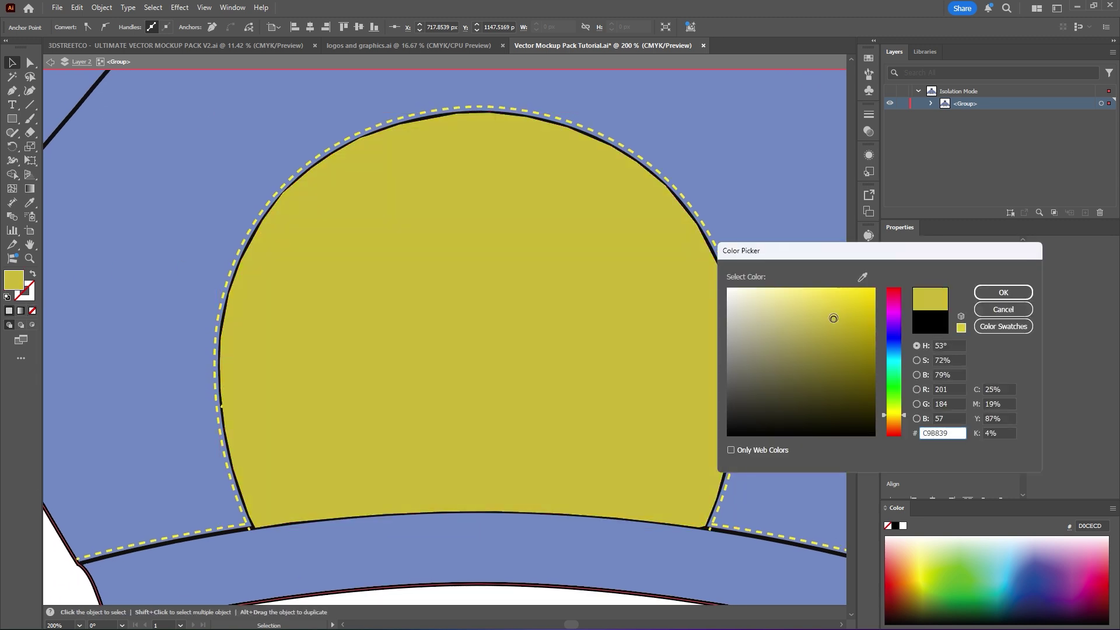
mouse_move(833, 318)
mouse_down()
mouse_move(744, 320)
mouse_move(722, 388)
mouse_up()
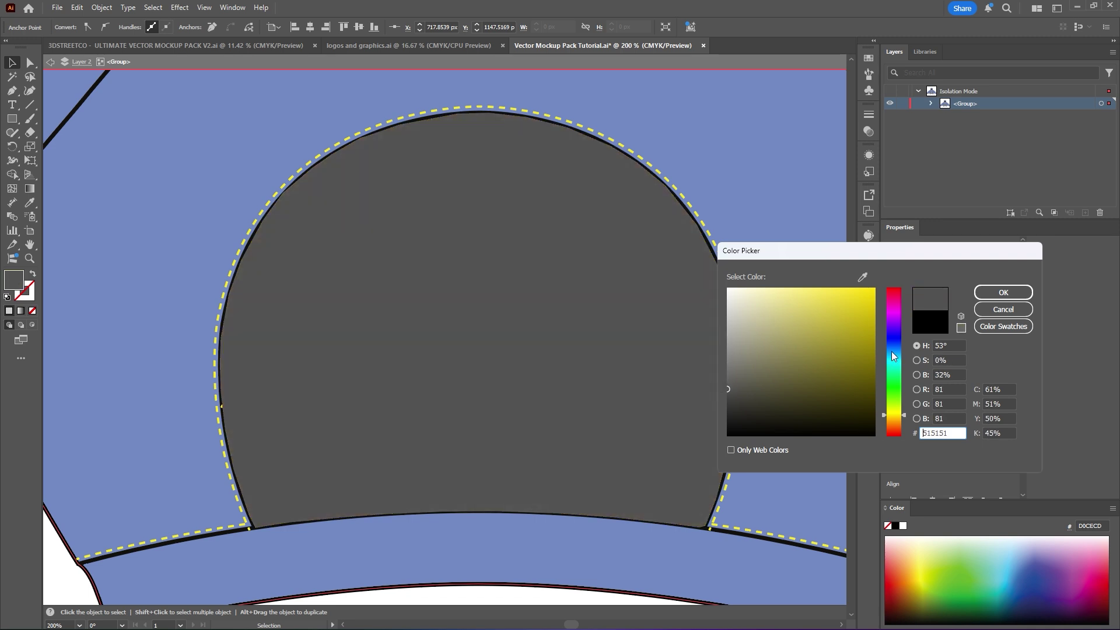
click(894, 337)
drag(798, 299, 820, 307)
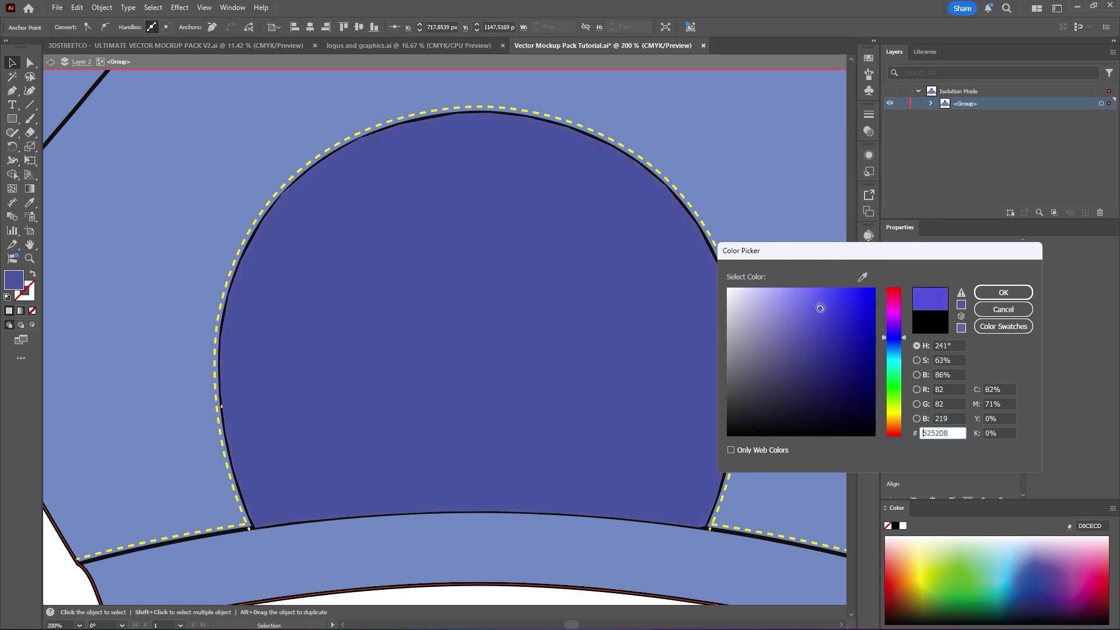
click(1002, 292)
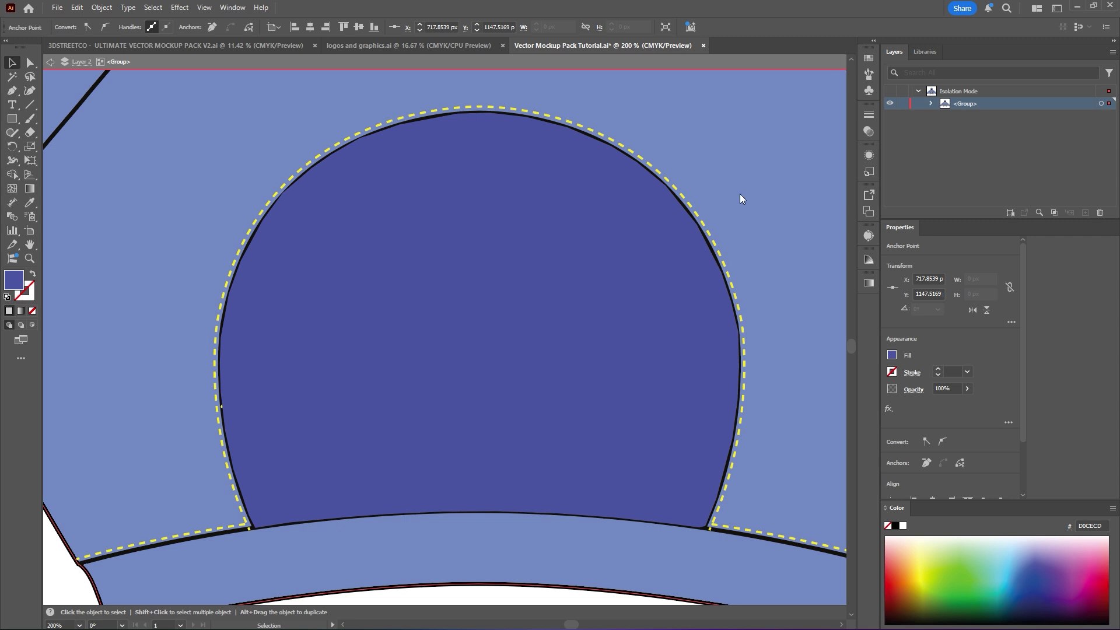
Select the filled pocket shape and send it to the back of the hoodie group.
click(298, 229)
click(165, 270)
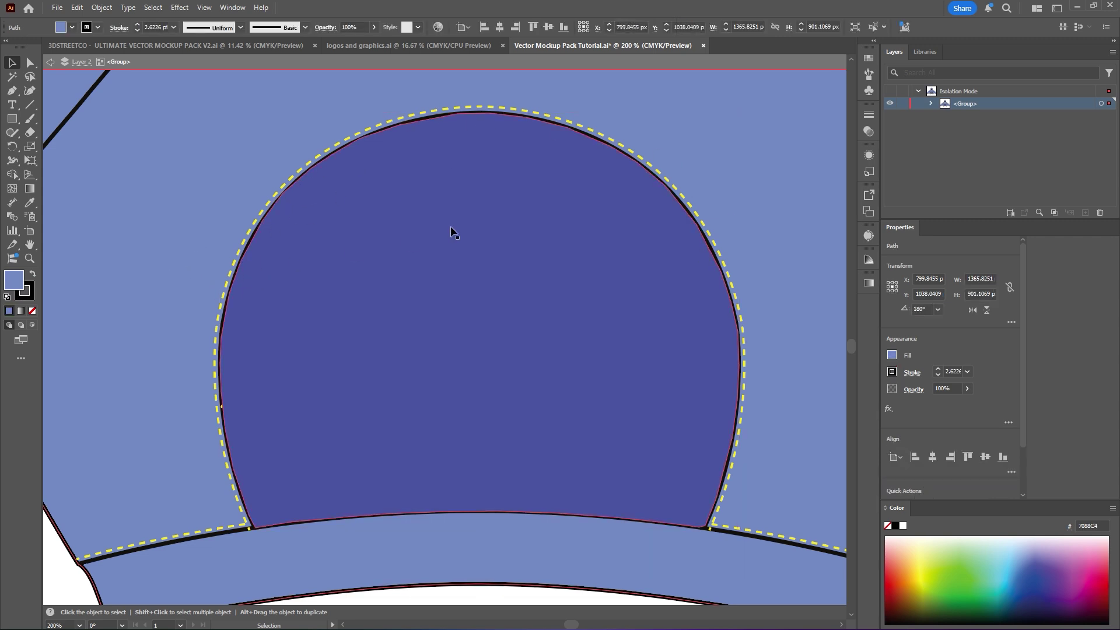
key(ctrl+z)
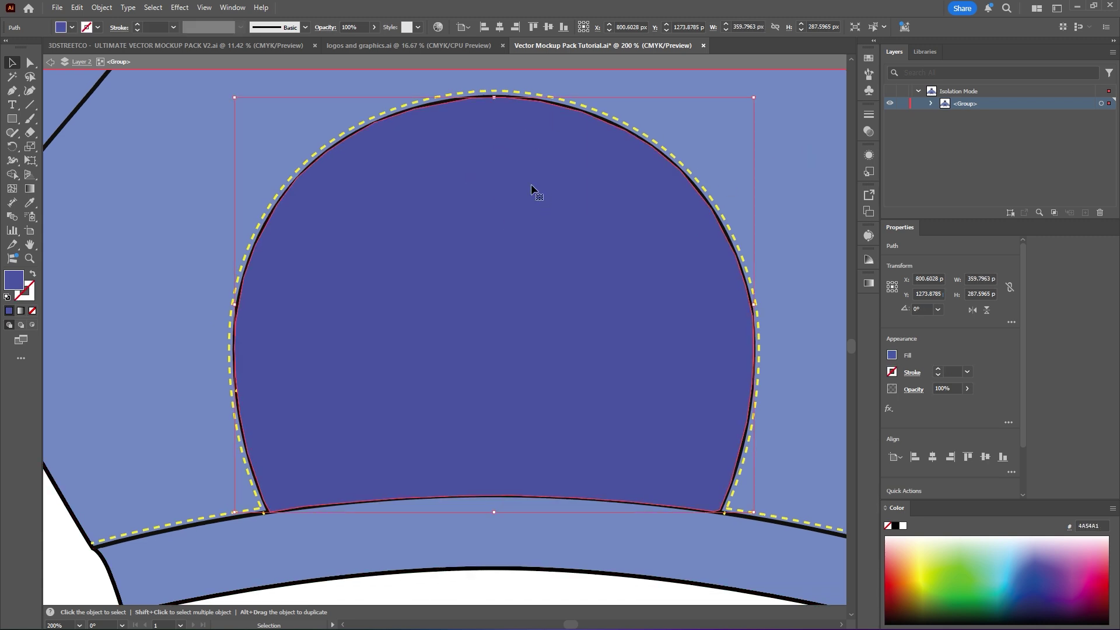
right_click(576, 246)
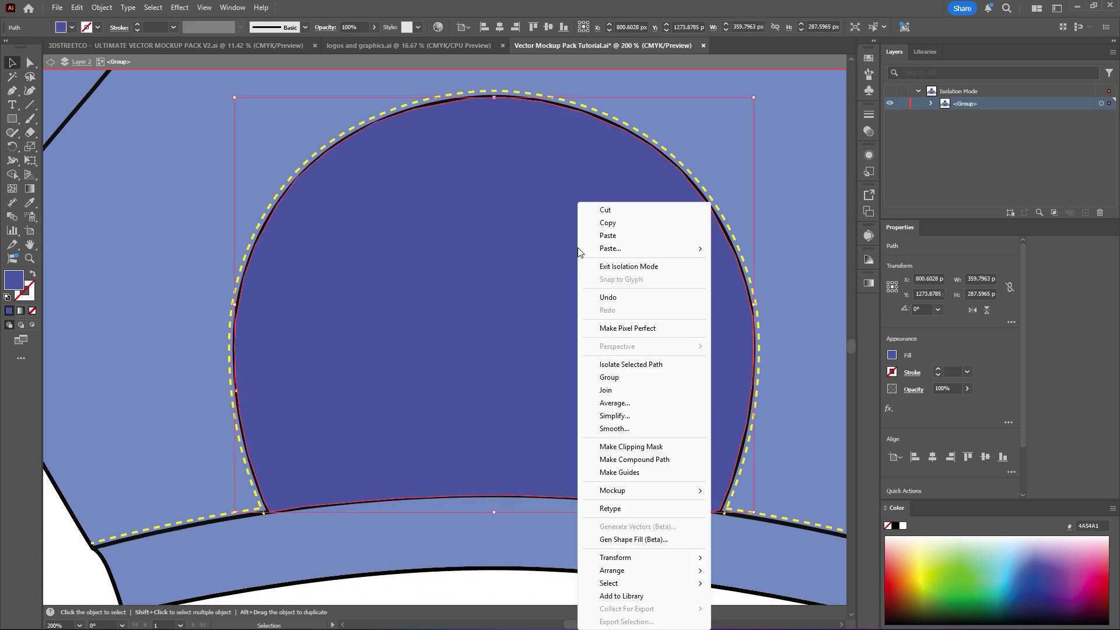
right_click(623, 571)
mouse_move(682, 571)
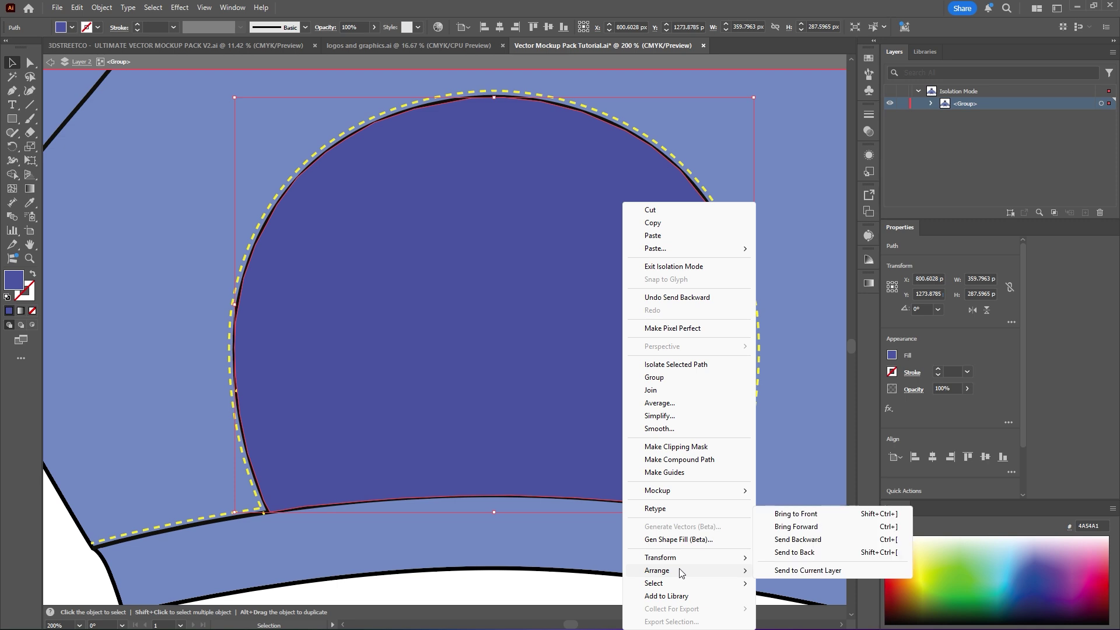
click(783, 552)
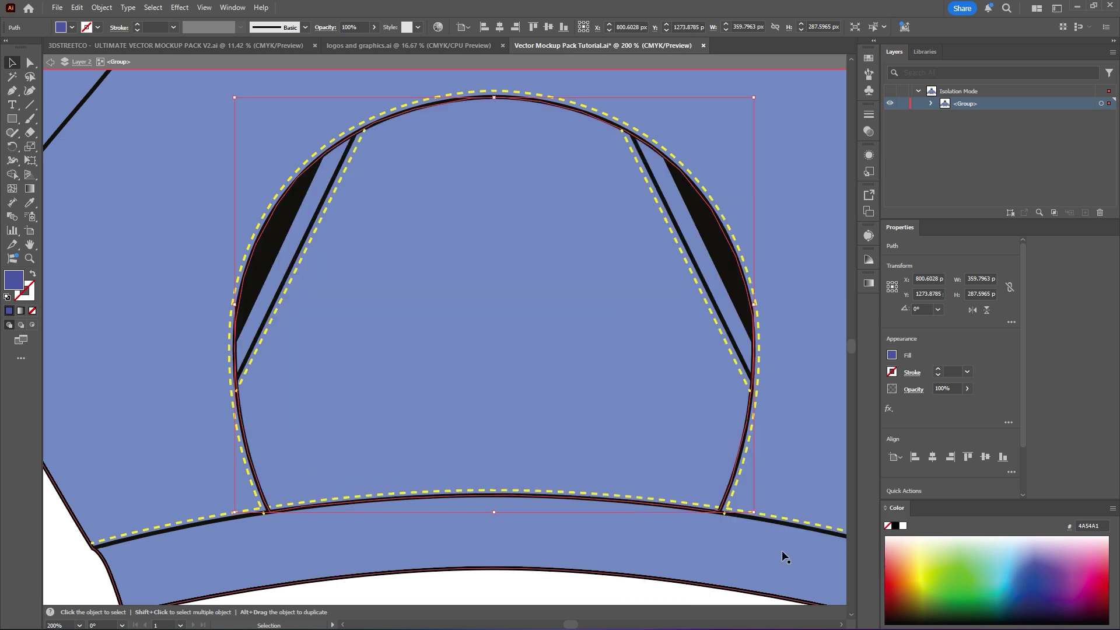
Bring the selected pocket shape forward one level within the hoodie group, then deselect it.
scroll(459, 271, down, 1)
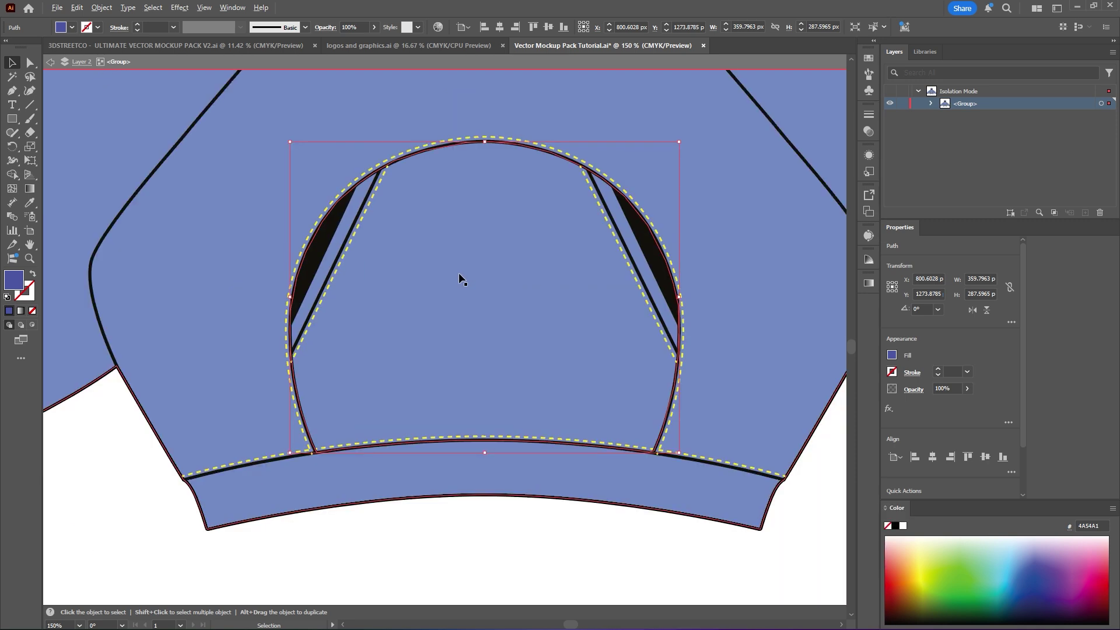
right_click(509, 244)
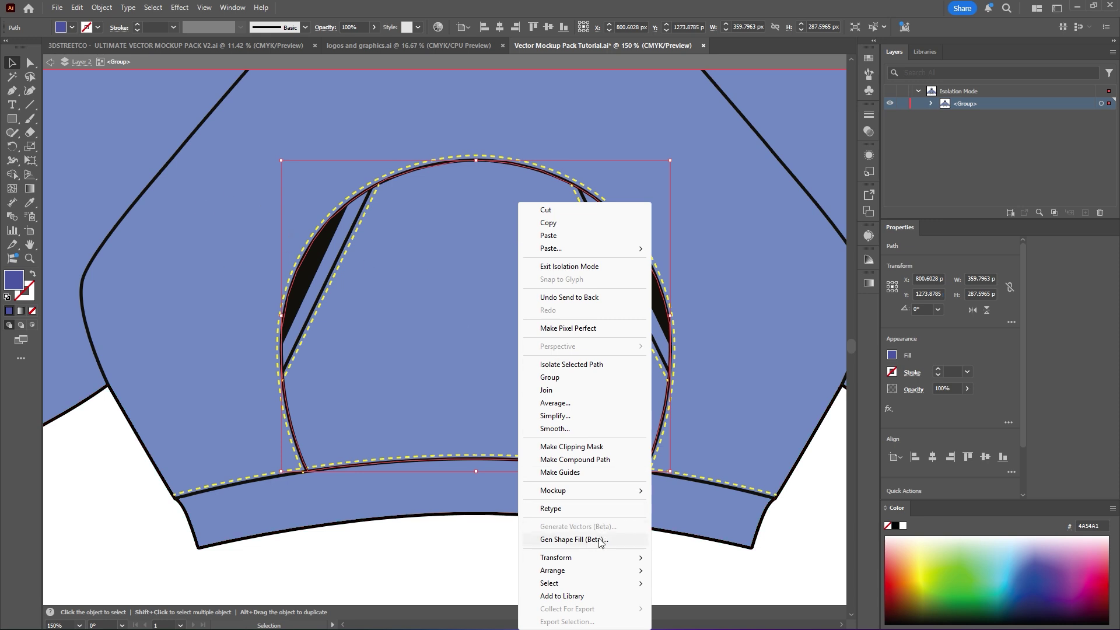
mouse_move(636, 569)
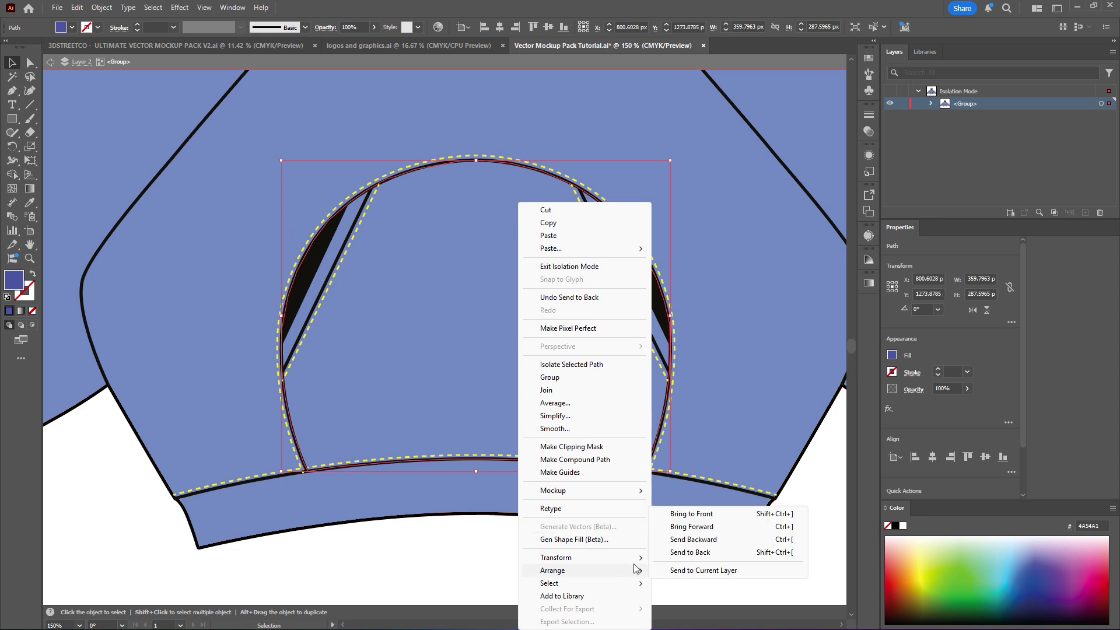
click(711, 528)
click(550, 531)
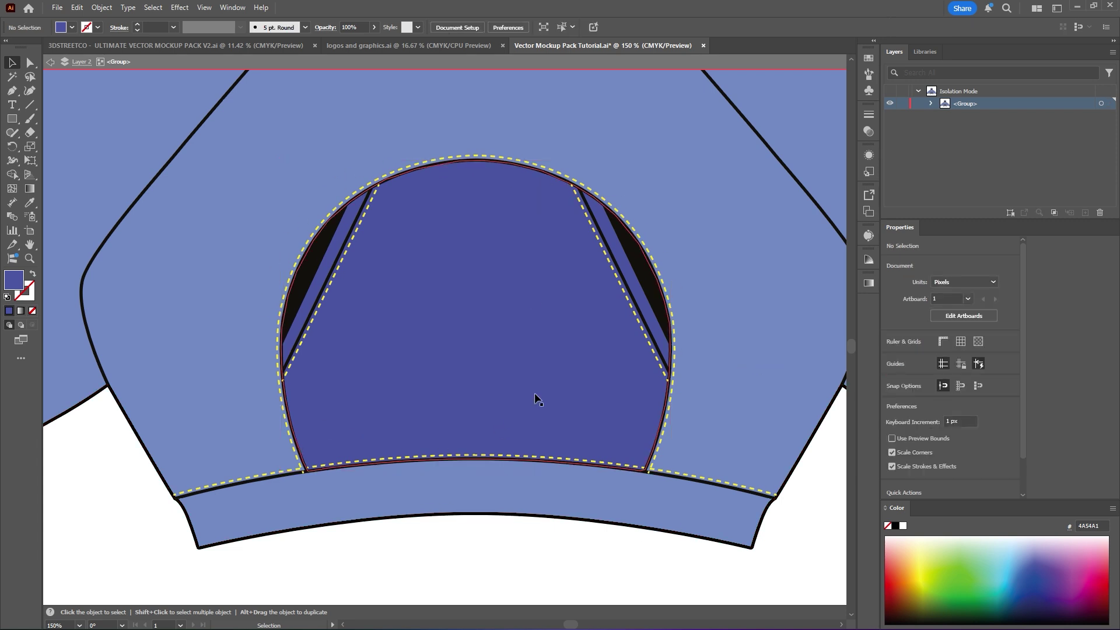
scroll(432, 195, up, 1)
scroll(689, 259, down, 3)
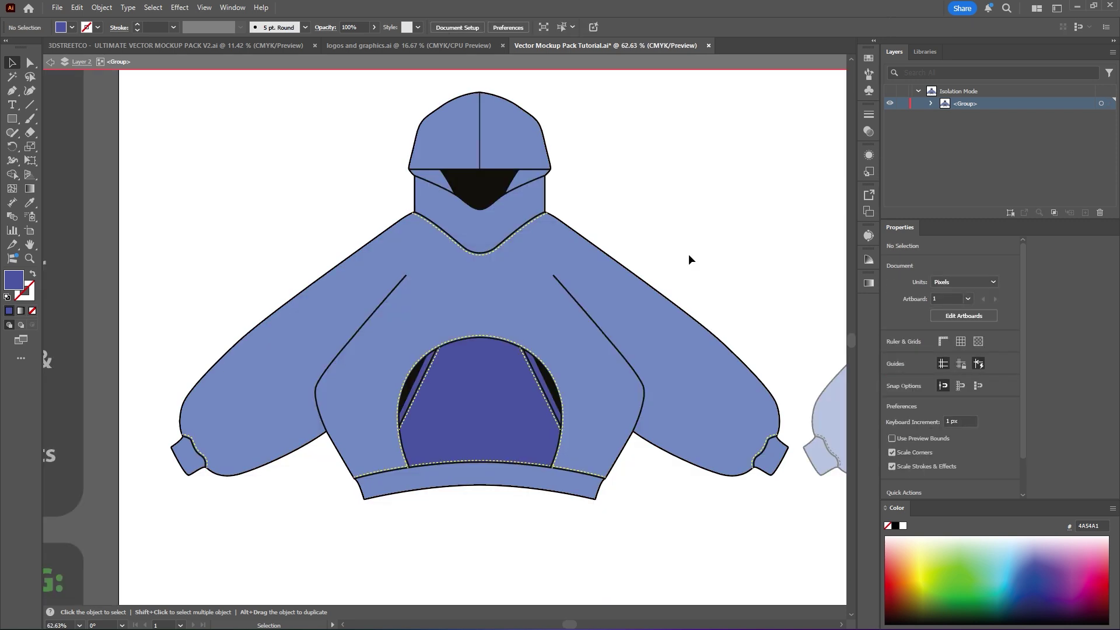
Select the pocket shape, recolor it to the hoodie's body blue, 7088C4, and leave the group's isolation.
key(a)
click(489, 378)
key(v)
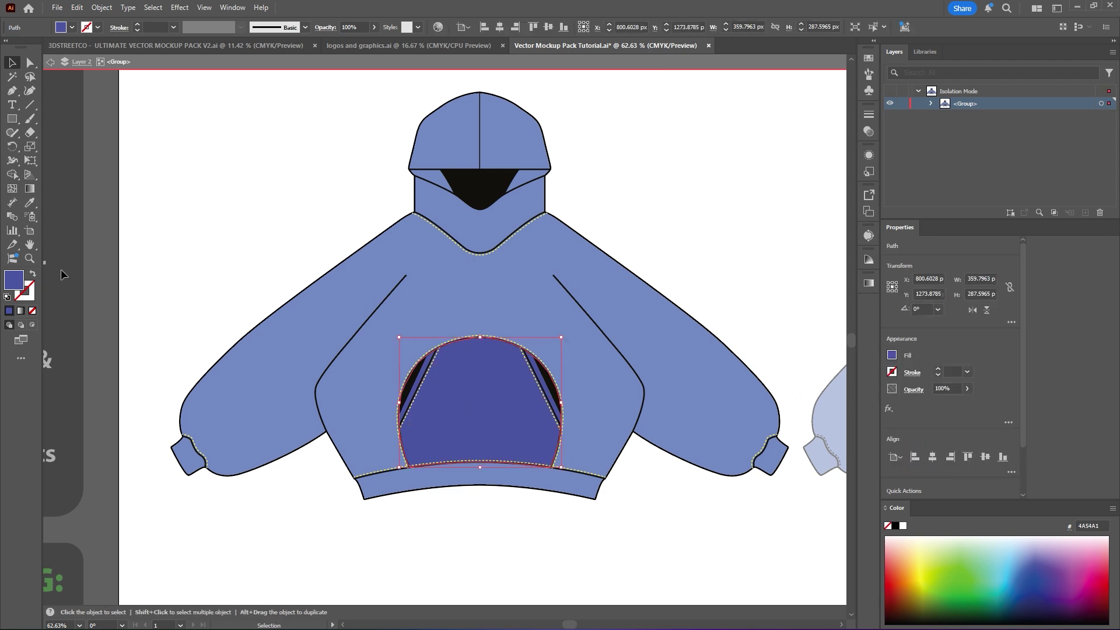
double_click(19, 278)
drag(835, 259, 840, 258)
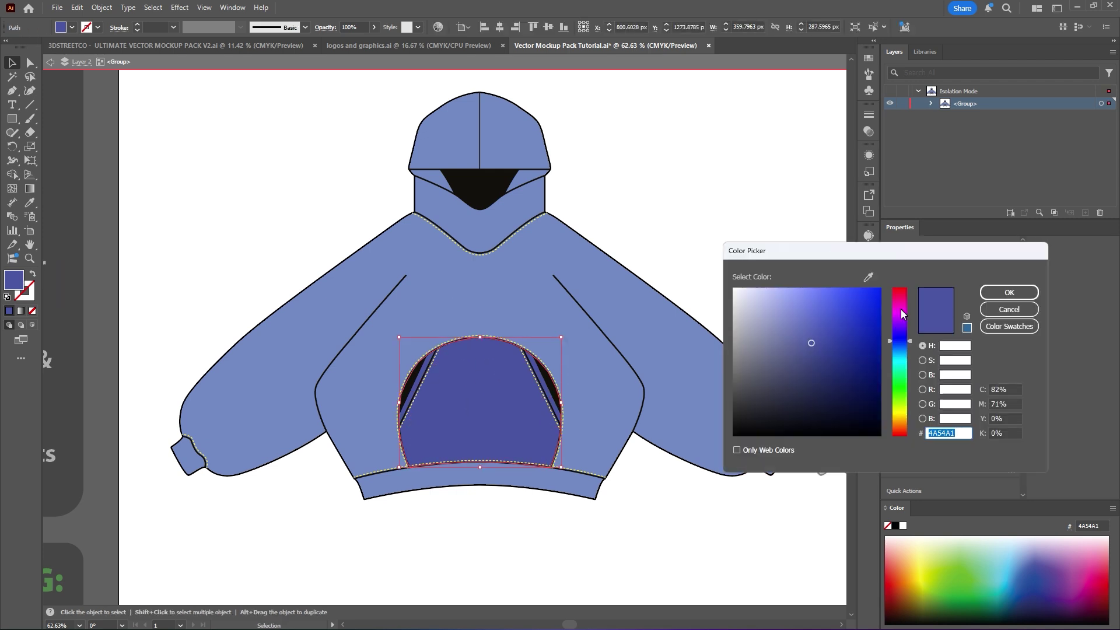
drag(900, 299, 899, 422)
click(868, 277)
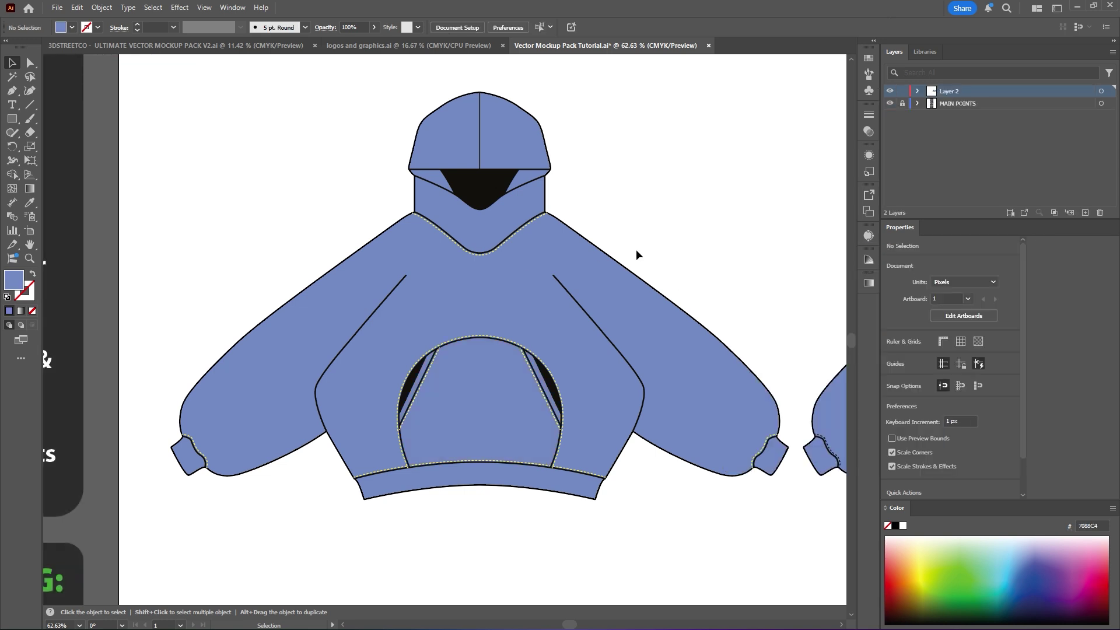
In the logos and graphics document, select both wing graphics, the SOVRYN logo with the yellow outline and the yellow stars, and copy them.
key(ctrl+minus)
key(ctrl+minus)
key(ctrl+plus)
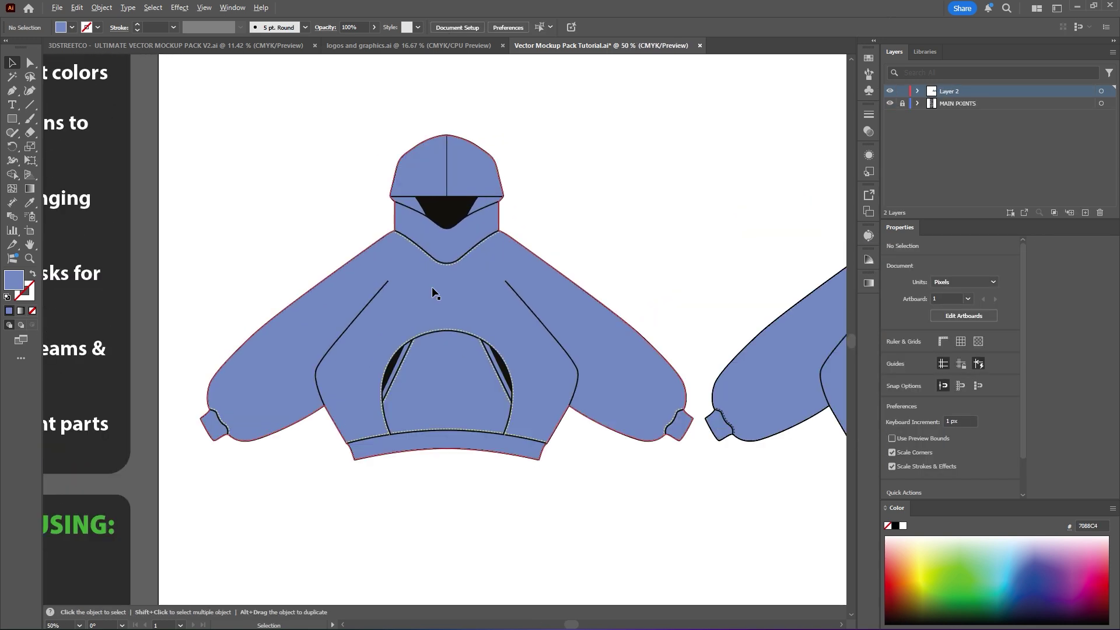
click(397, 46)
scroll(275, 258, up, 1)
drag(291, 260, 343, 266)
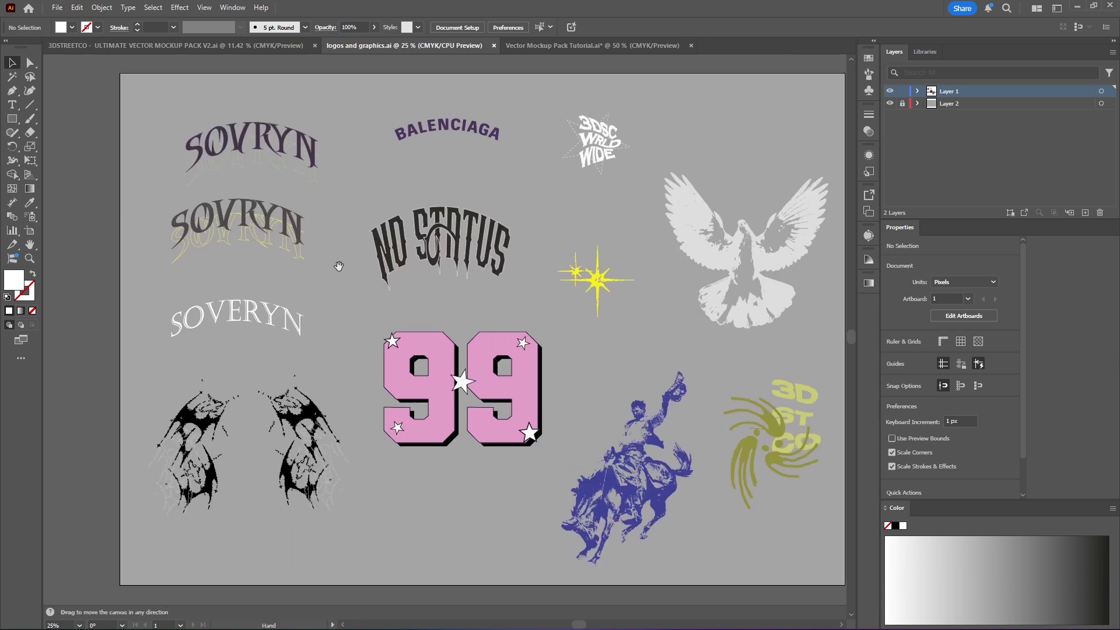
click(260, 432)
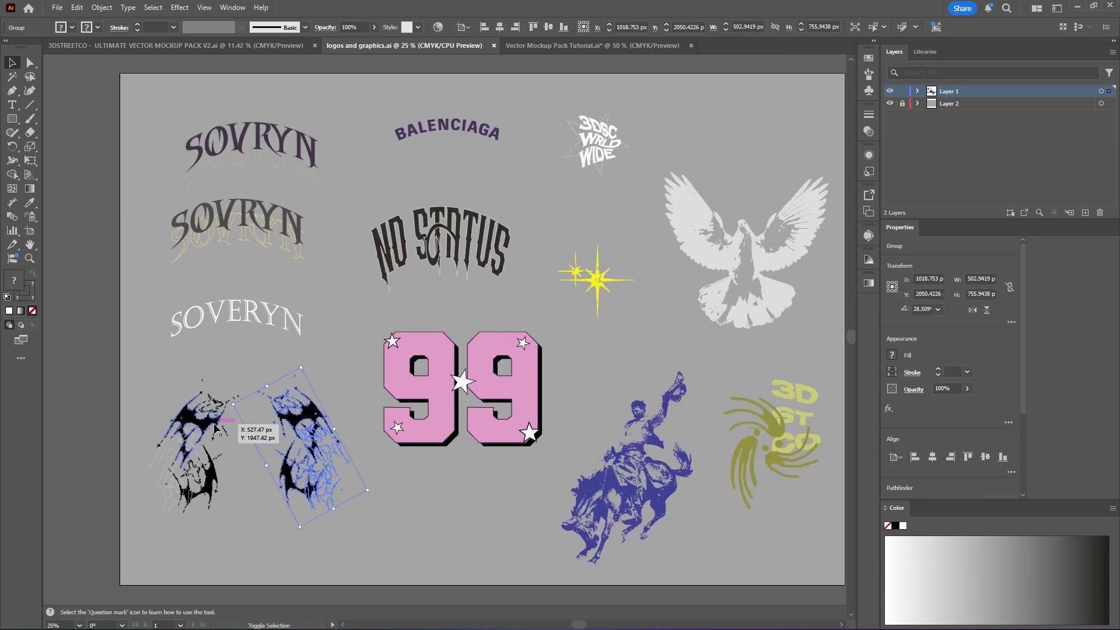
shift+click(254, 231)
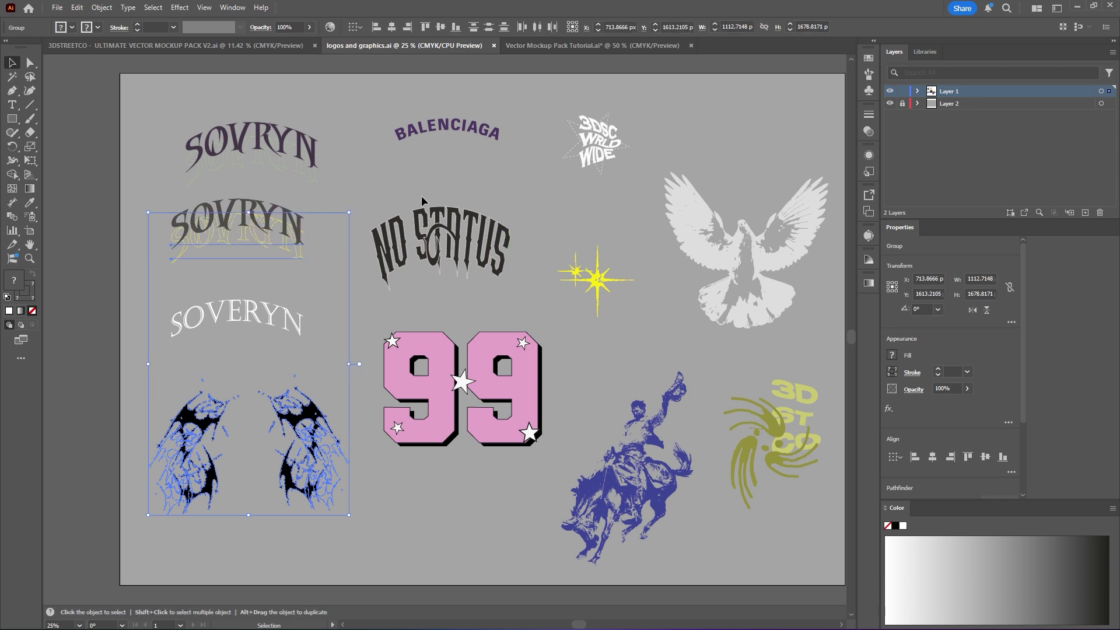
shift+click(589, 278)
key(ctrl+c)
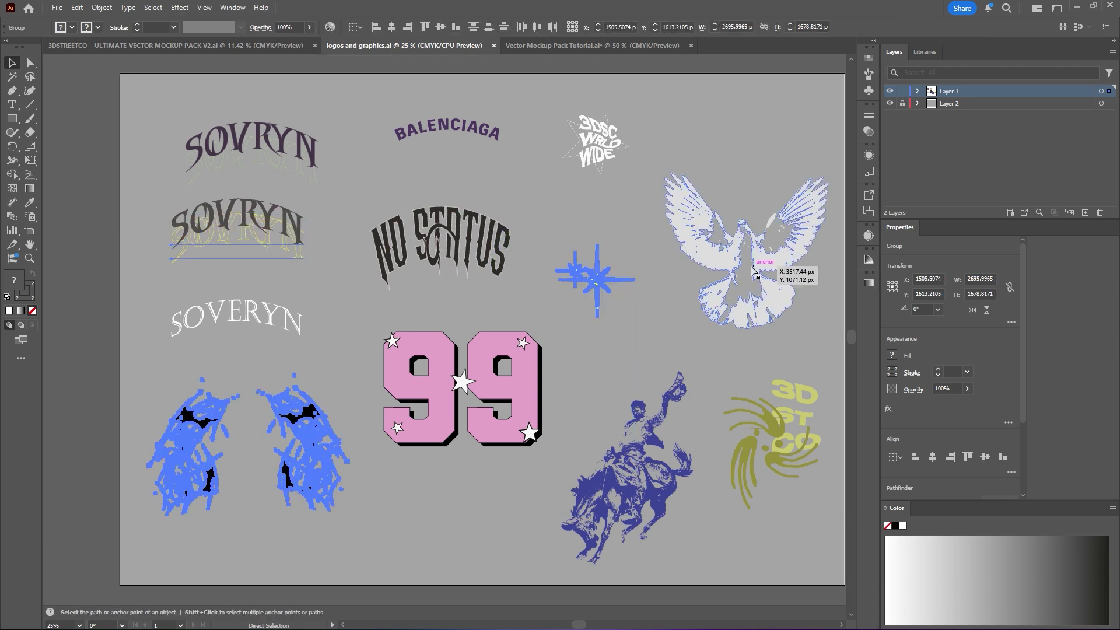
click(547, 165)
Paste the copied graphics into the Vector Mockup Pack Tutorial document and place the SOVRYN logo and yellow stars above the hoodies.
click(560, 46)
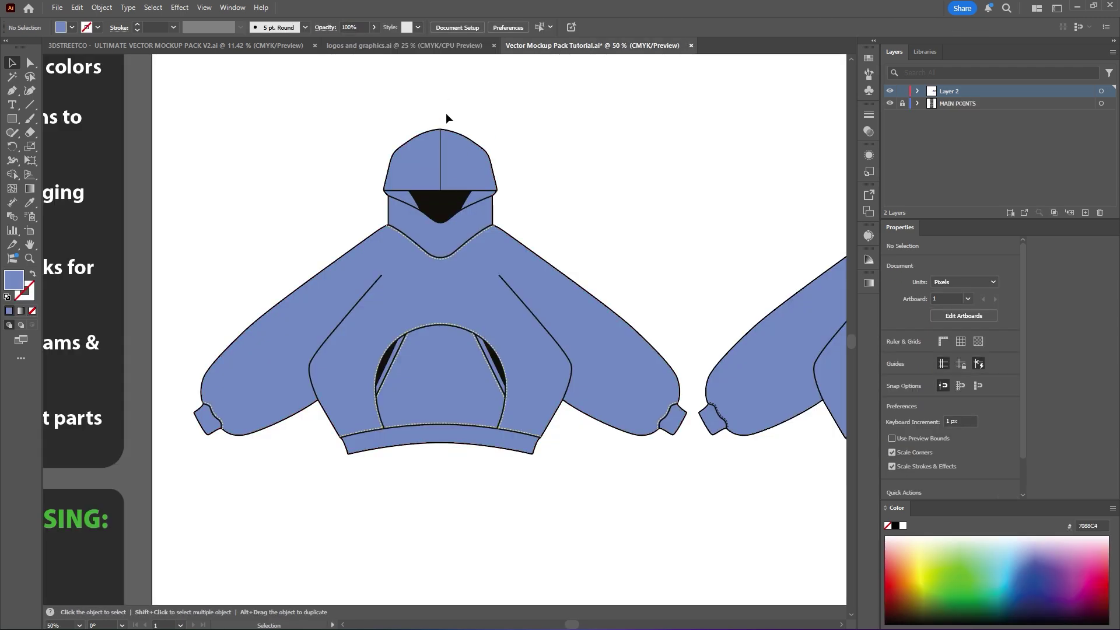
scroll(348, 268, down, 1)
key(ctrl+v)
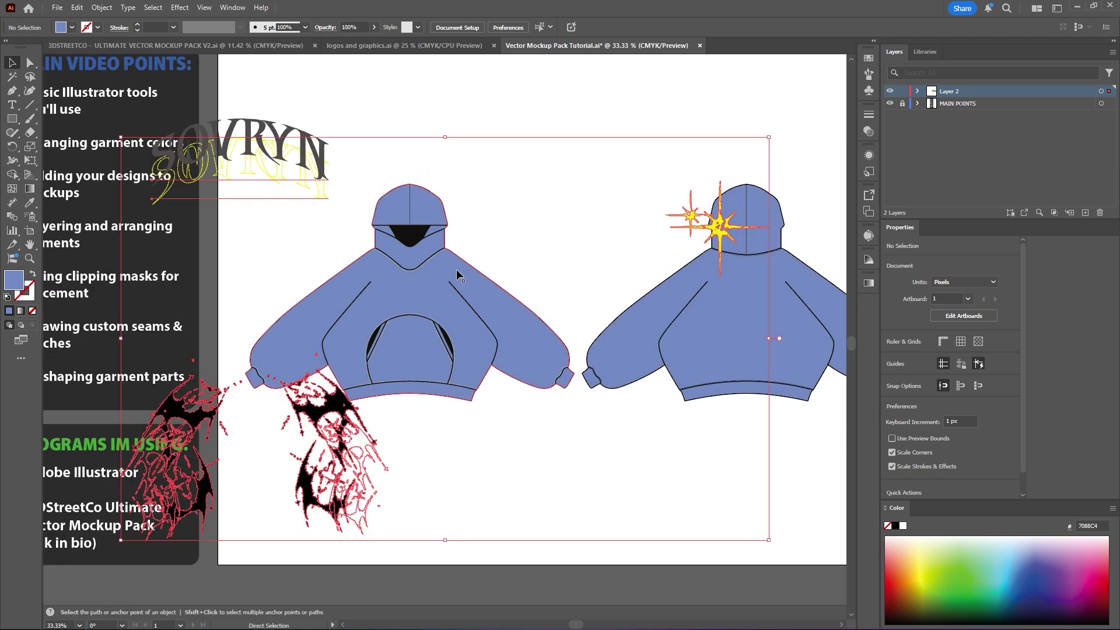
scroll(457, 271, down, 1)
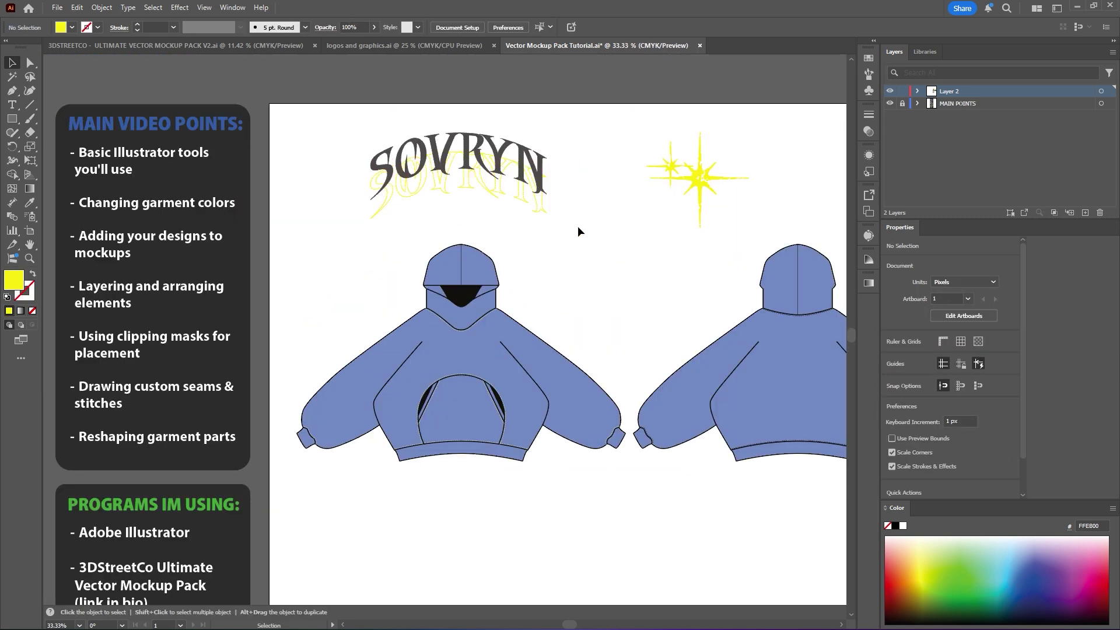
drag(657, 178, 671, 165)
click(543, 170)
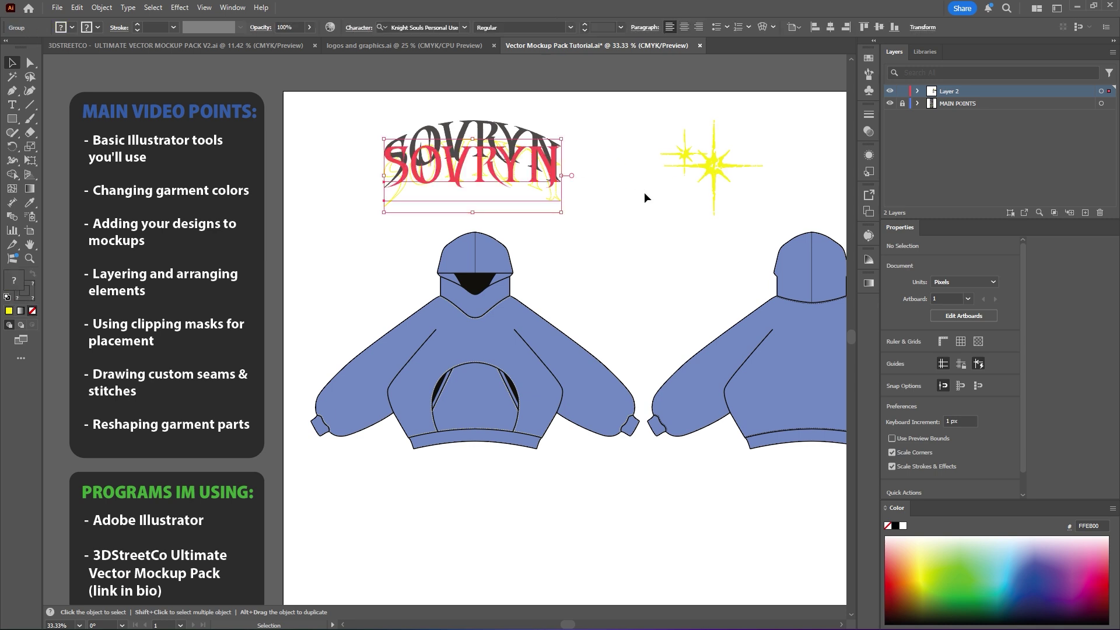
click(623, 219)
click(538, 168)
click(645, 271)
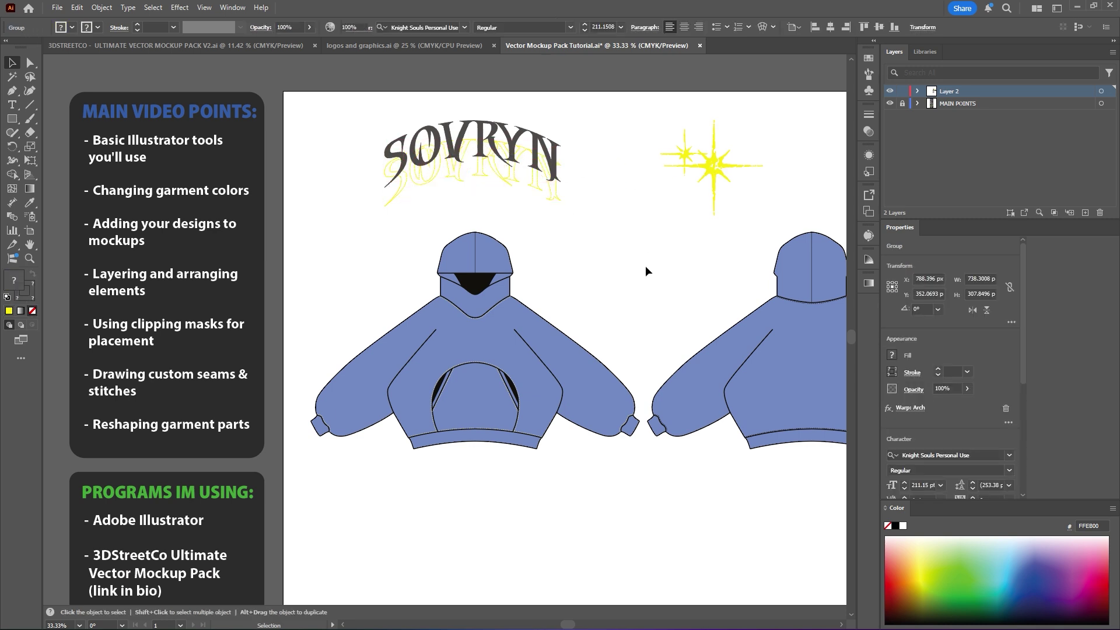
drag(646, 266, 644, 242)
drag(543, 146, 539, 157)
click(602, 155)
click(467, 133)
click(346, 107)
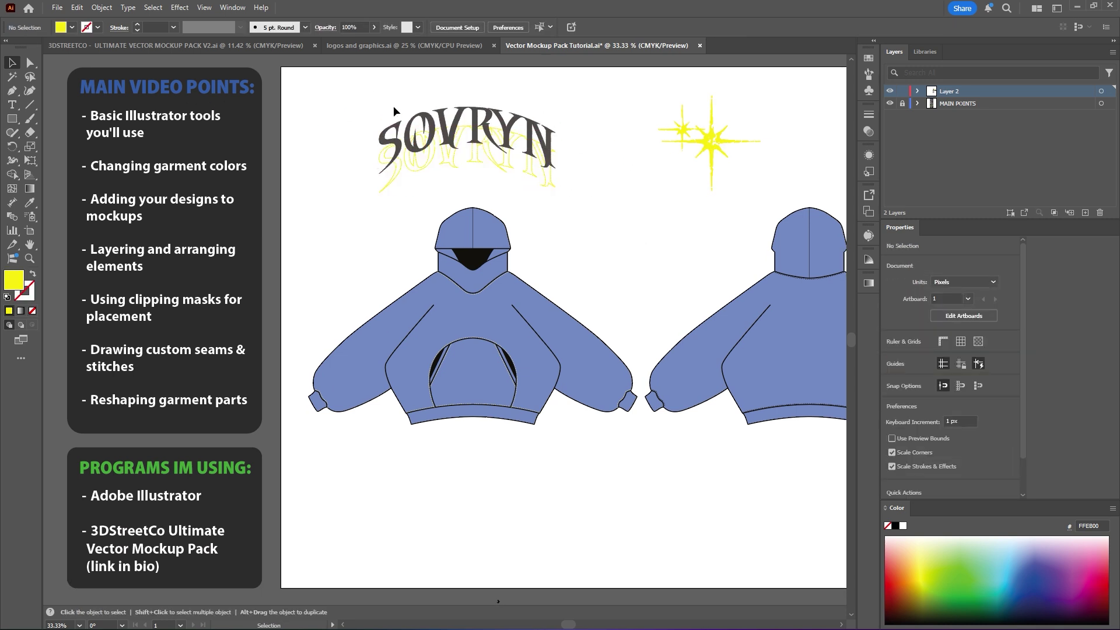
Scale down the SOVRYN logo and center it on the front hoodie's chest between the neckline and the pocket.
click(420, 125)
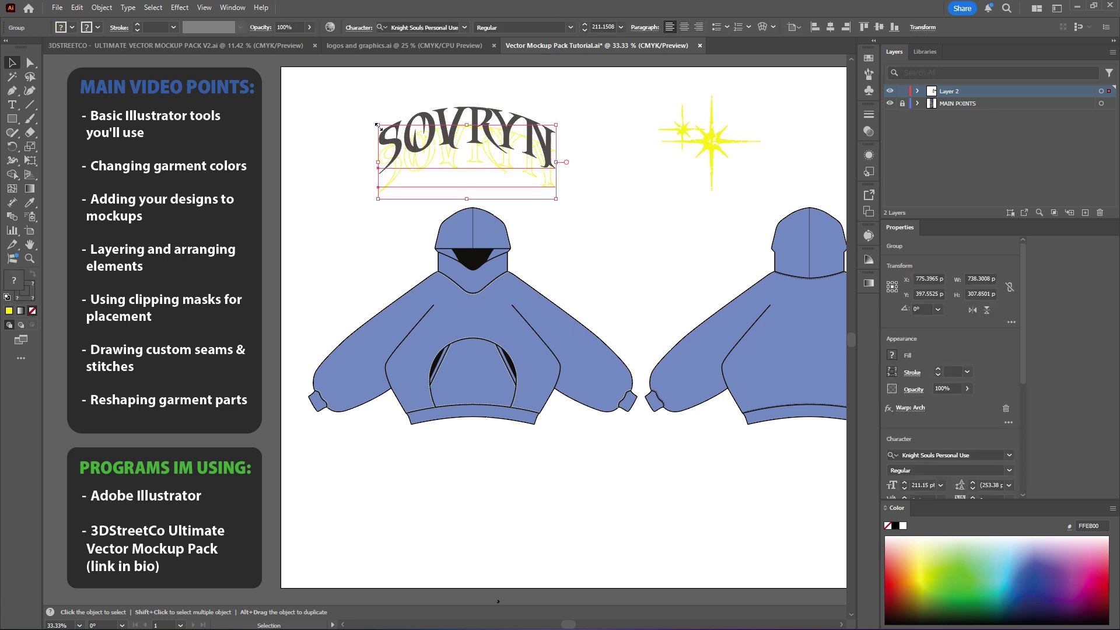
drag(378, 123, 457, 167)
click(547, 165)
drag(512, 184, 217, 275)
click(484, 318)
click(524, 240)
scroll(448, 322, up, 3)
click(535, 290)
scroll(536, 287, down, 1)
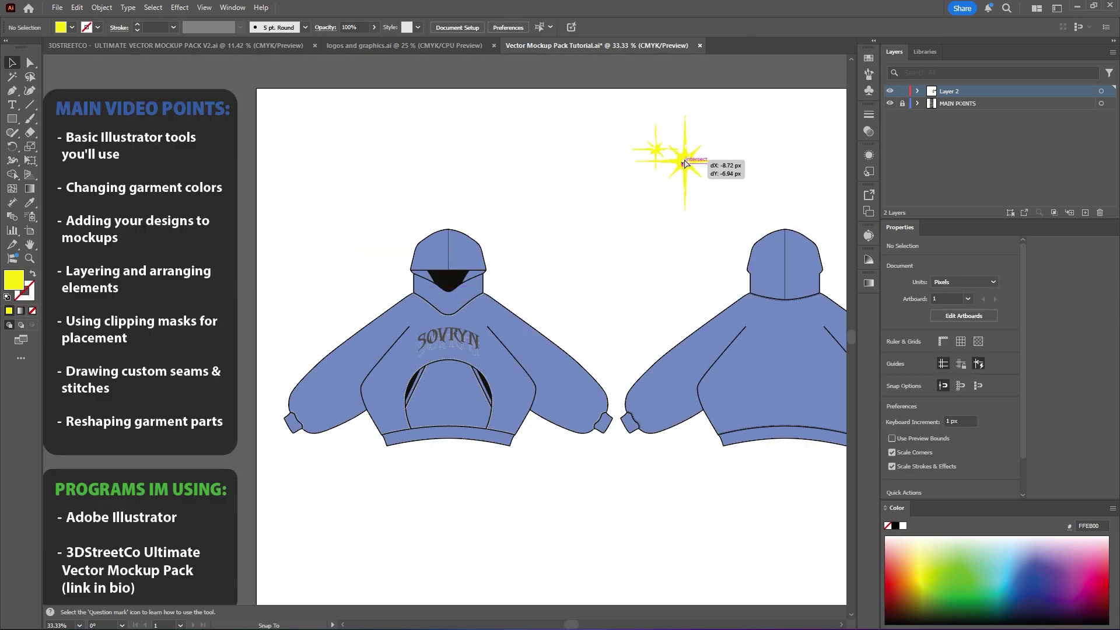
Move the yellow stars onto the front hoodie's right-hand sleeve, then scale them down and rotate them so one ray overhangs the outer edge.
drag(676, 153, 538, 344)
key(ctrl+1)
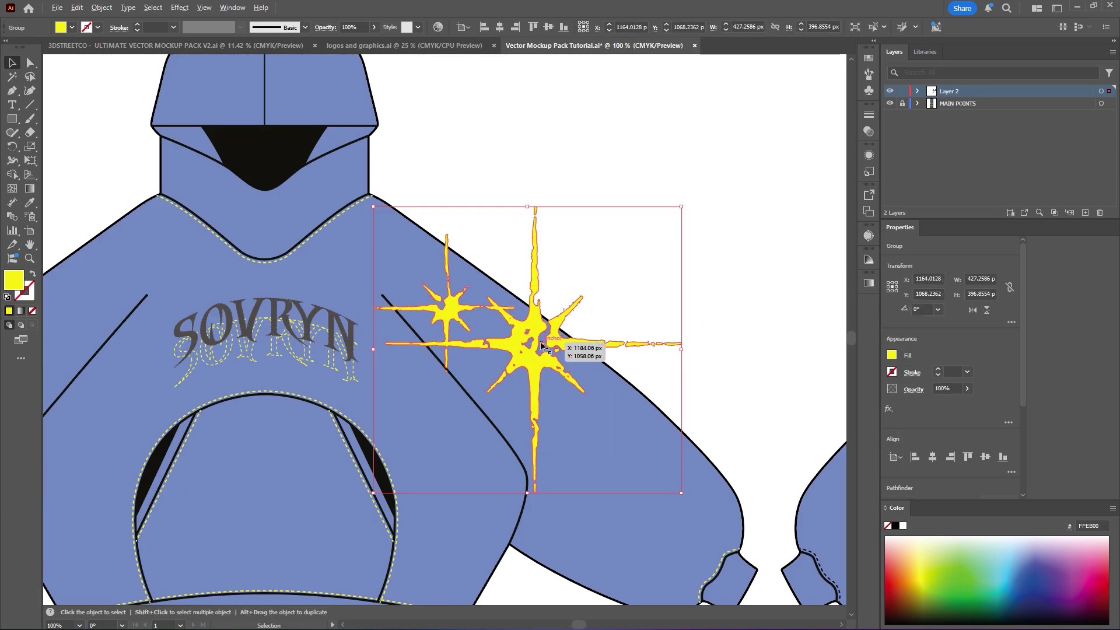
drag(524, 180, 420, 170)
drag(527, 304, 522, 286)
drag(570, 107, 541, 202)
drag(511, 339, 620, 407)
click(711, 369)
drag(712, 369, 673, 328)
drag(568, 364, 572, 355)
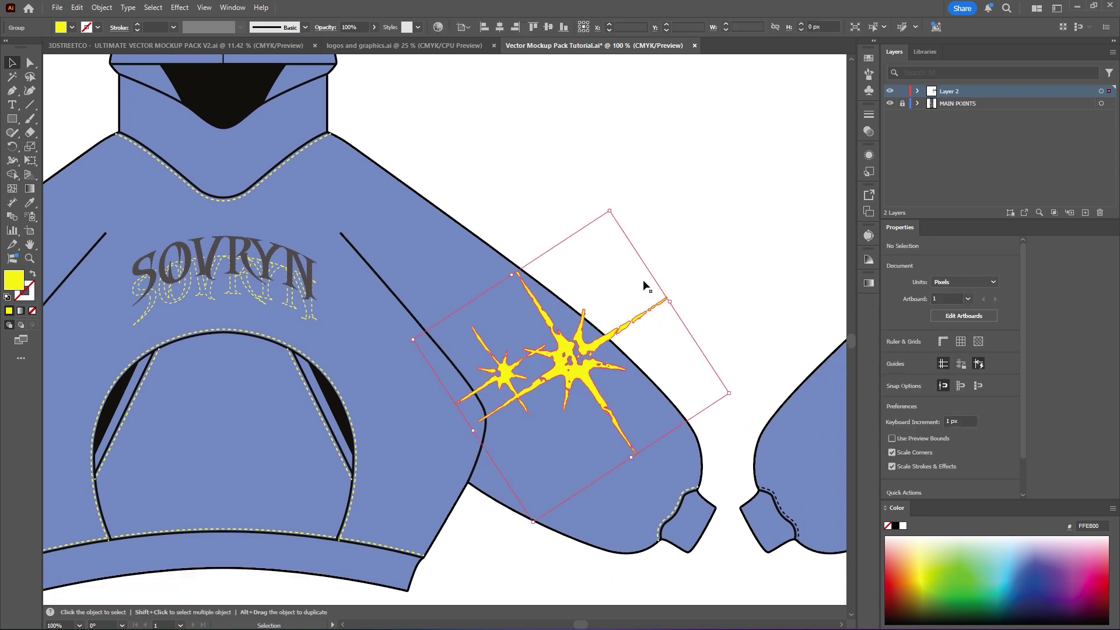
click(643, 279)
Draw a closed six-sided Pen shape with no fill and no stroke on the empty canvas beside the starred sleeve.
scroll(579, 366, up, 3)
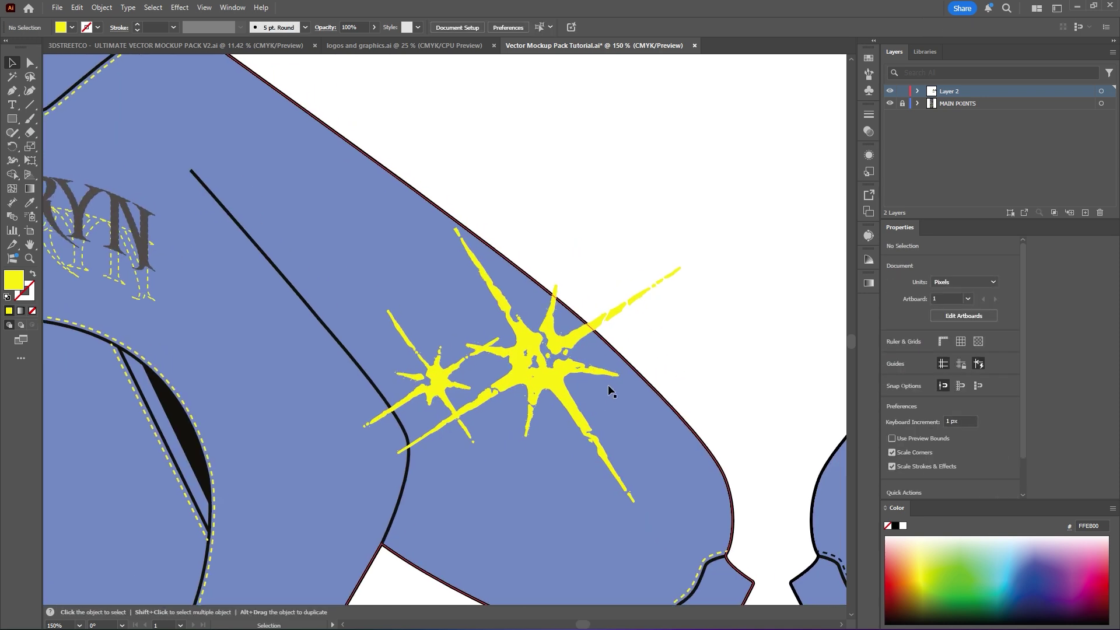
key(p)
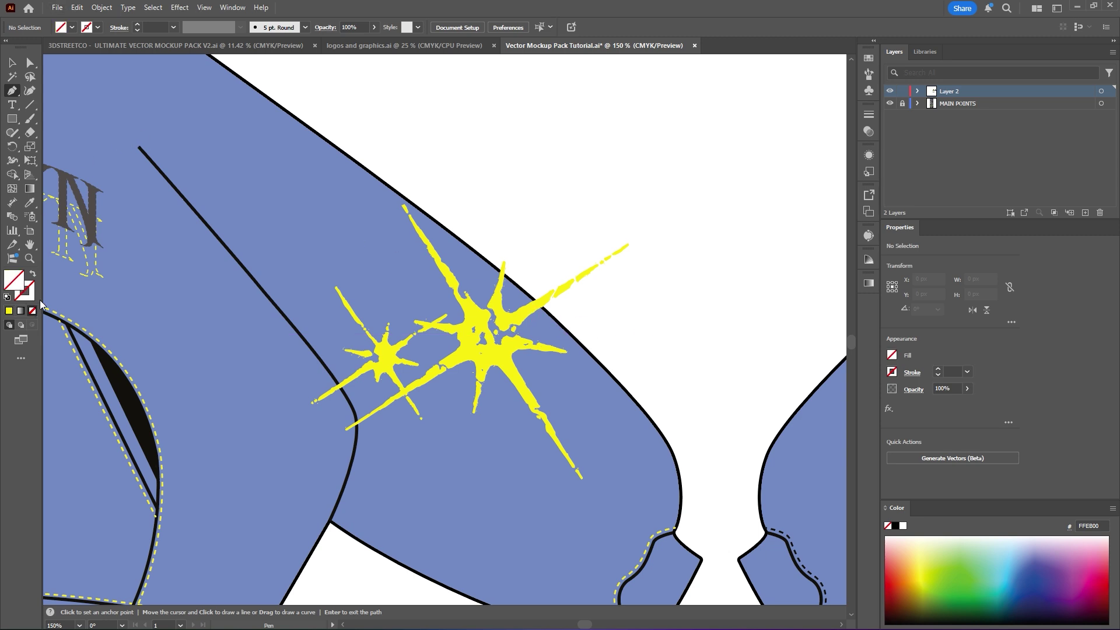
click(652, 315)
click(720, 326)
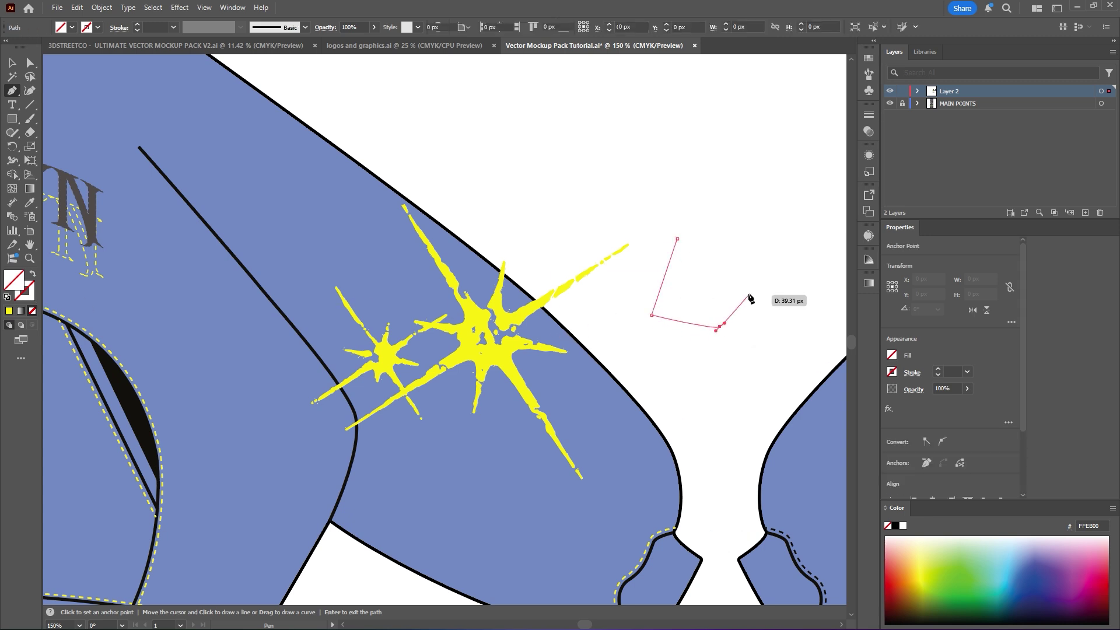
click(761, 261)
click(743, 189)
click(669, 200)
click(677, 238)
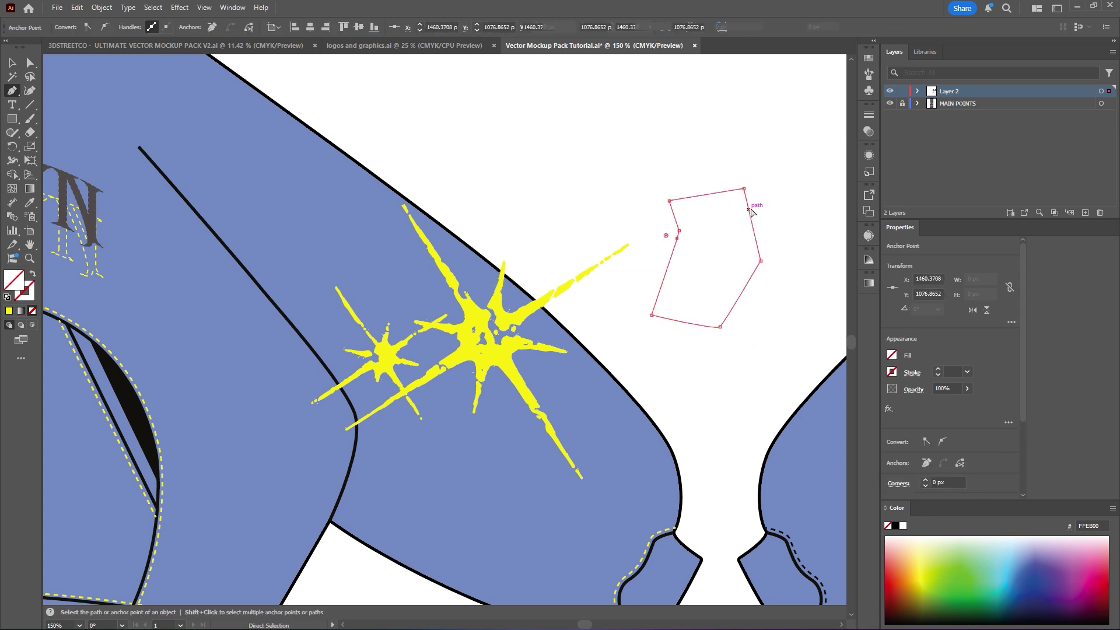
ctrl+click(776, 207)
Start a Pen path on the sleeve's outer edge near the large star's upper tip and trace down the edge past the overhanging ray.
scroll(461, 318, up, 2)
scroll(679, 369, down, 1)
drag(680, 368, 627, 325)
scroll(647, 336, up, 1)
scroll(648, 335, down, 1)
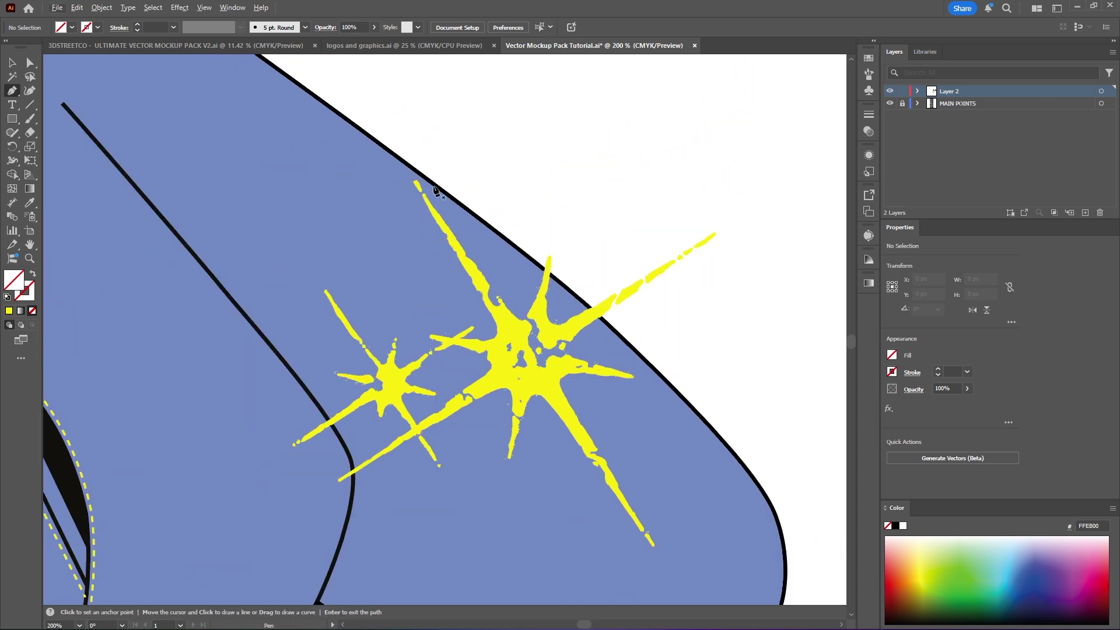
scroll(563, 295, up, 1)
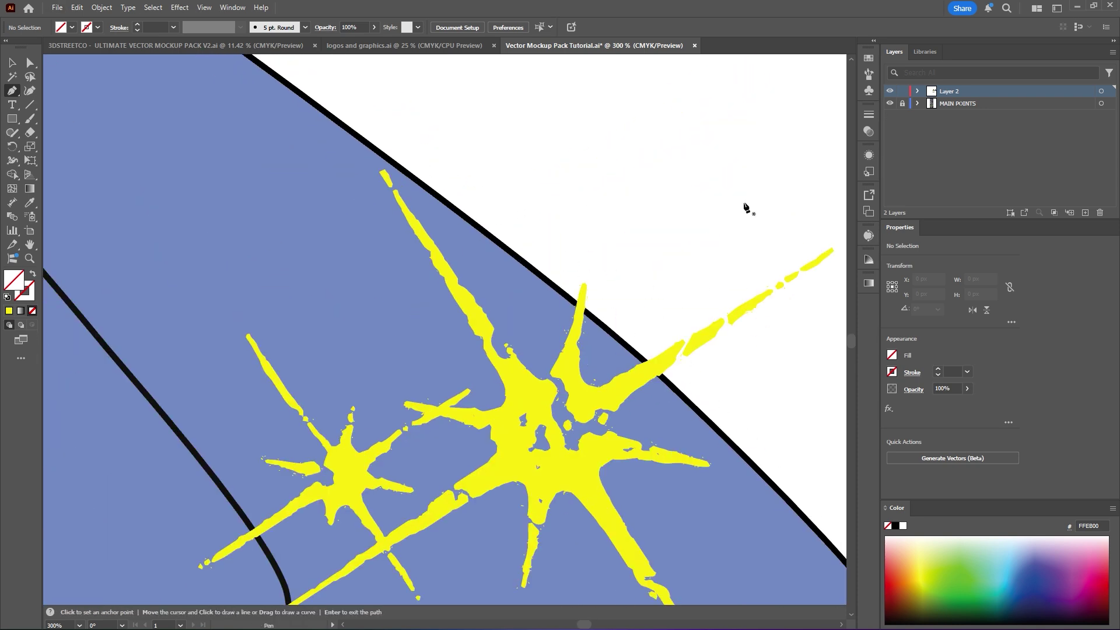
drag(784, 337, 735, 301)
click(389, 160)
click(480, 230)
click(574, 301)
click(740, 462)
Continue the Pen path down the sleeve's outer edge to just above the cuff curve.
drag(743, 457, 585, 266)
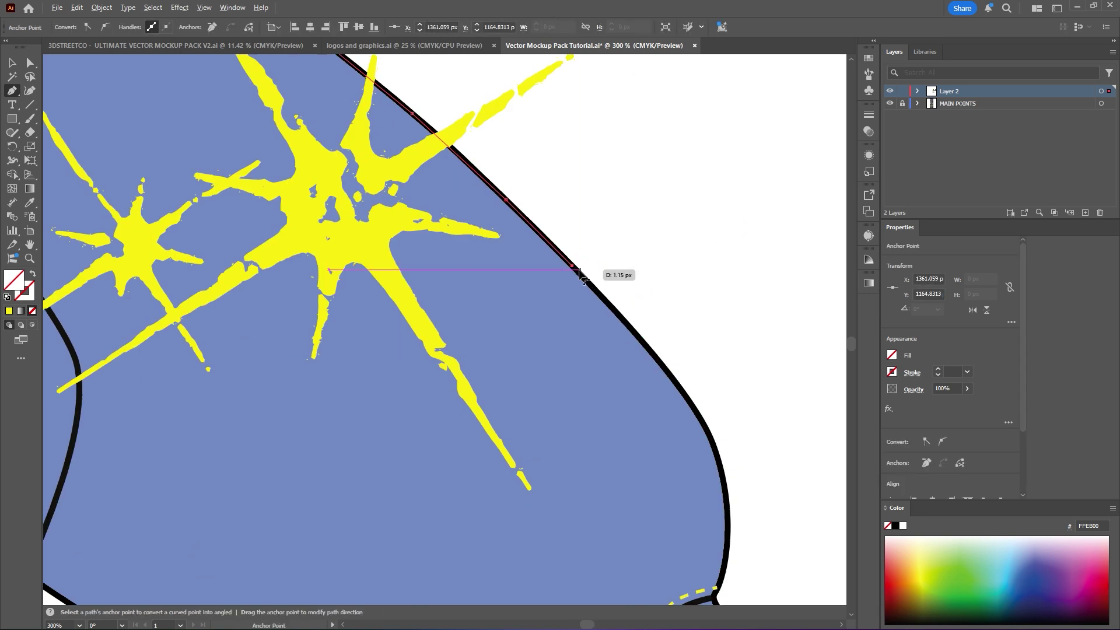
scroll(582, 267, down, 2)
click(628, 327)
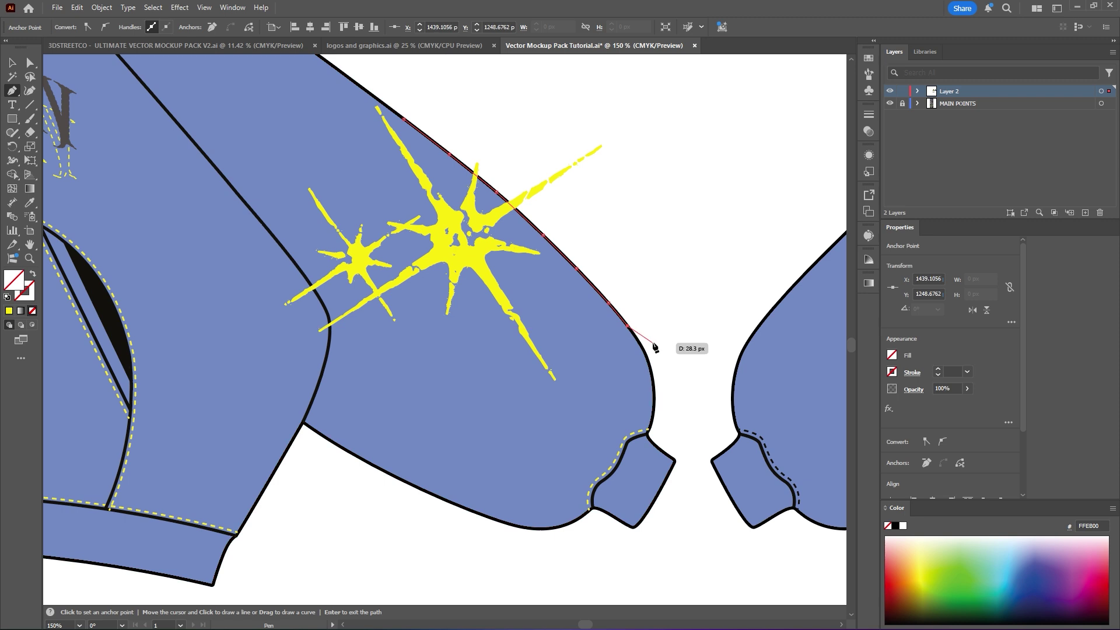
click(641, 348)
Run the Pen path across the sleeve below the stars toward the seam between sleeve and body.
drag(634, 357, 613, 421)
click(555, 477)
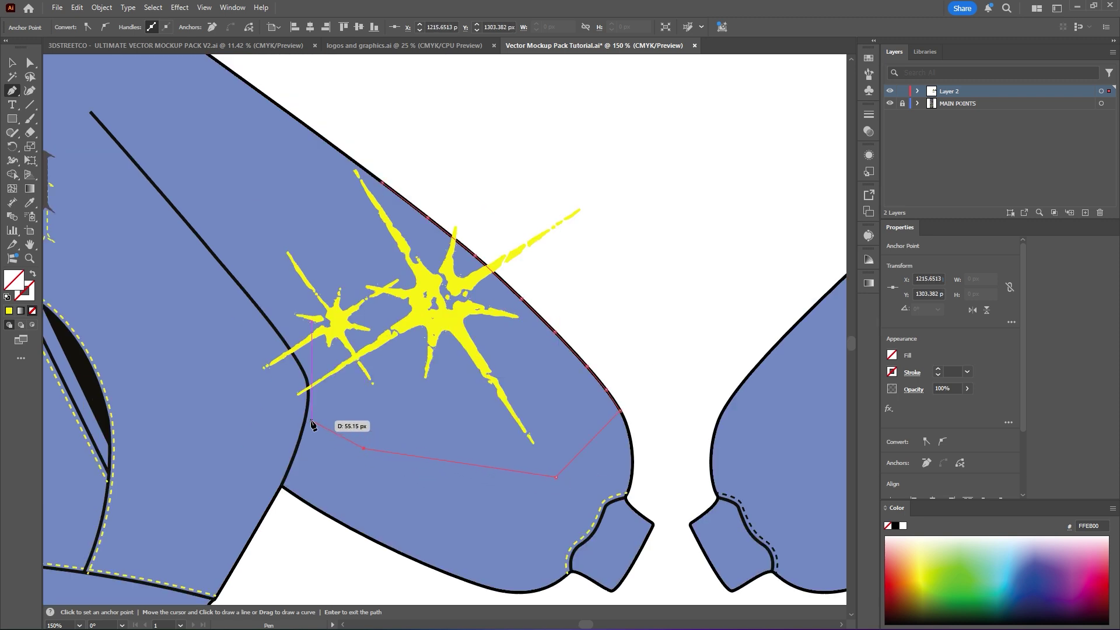
key(ctrl+plus)
key(ctrl+plus)
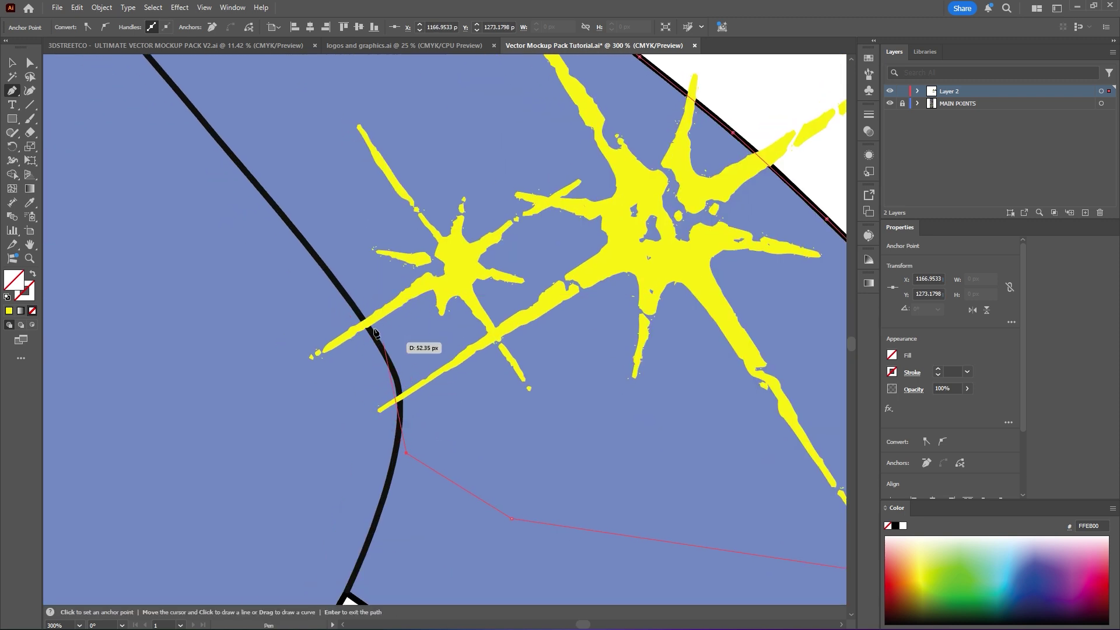
key(ctrl+plus)
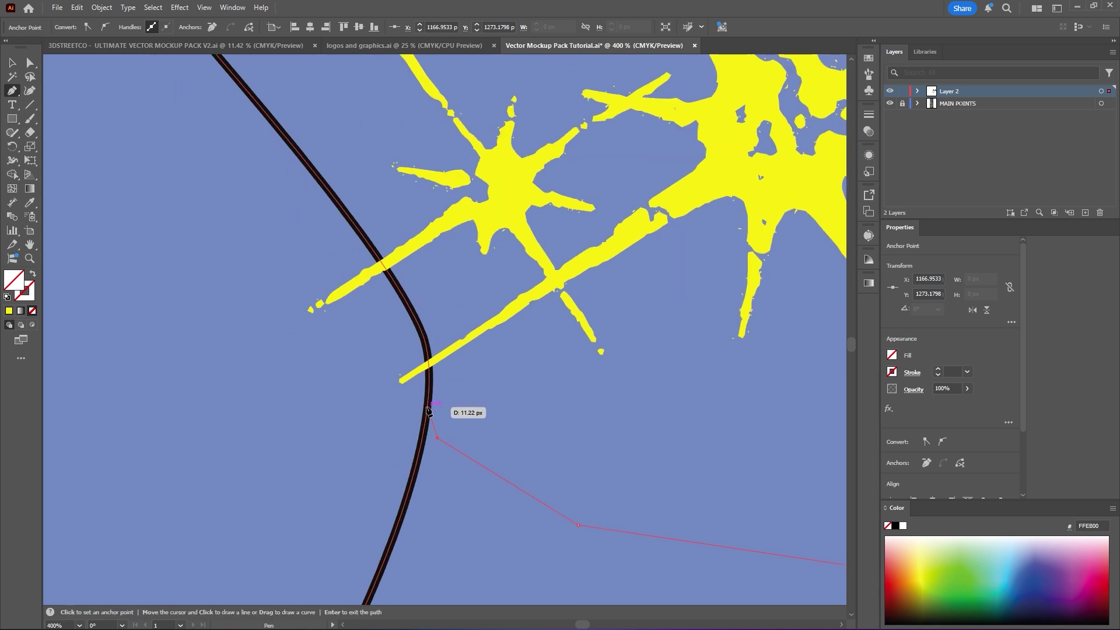
Continue the Pen path up the seam between sleeve and body, past the overhanging rays of both stars.
click(398, 430)
click(428, 352)
drag(428, 353, 442, 395)
click(418, 341)
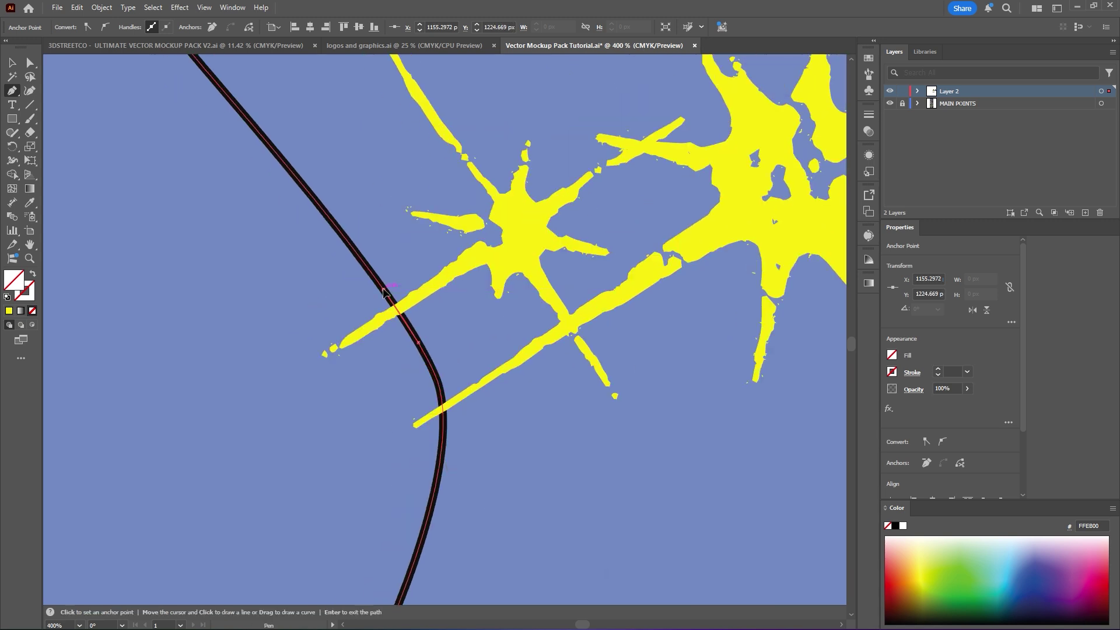
click(383, 287)
drag(408, 266, 420, 330)
scroll(369, 297, down, 1)
drag(371, 296, 366, 375)
click(325, 342)
scroll(410, 344, down, 1)
drag(467, 353, 458, 373)
Run the Pen path across the sleeve above the stars and close it at its starting point on the outer edge.
click(334, 225)
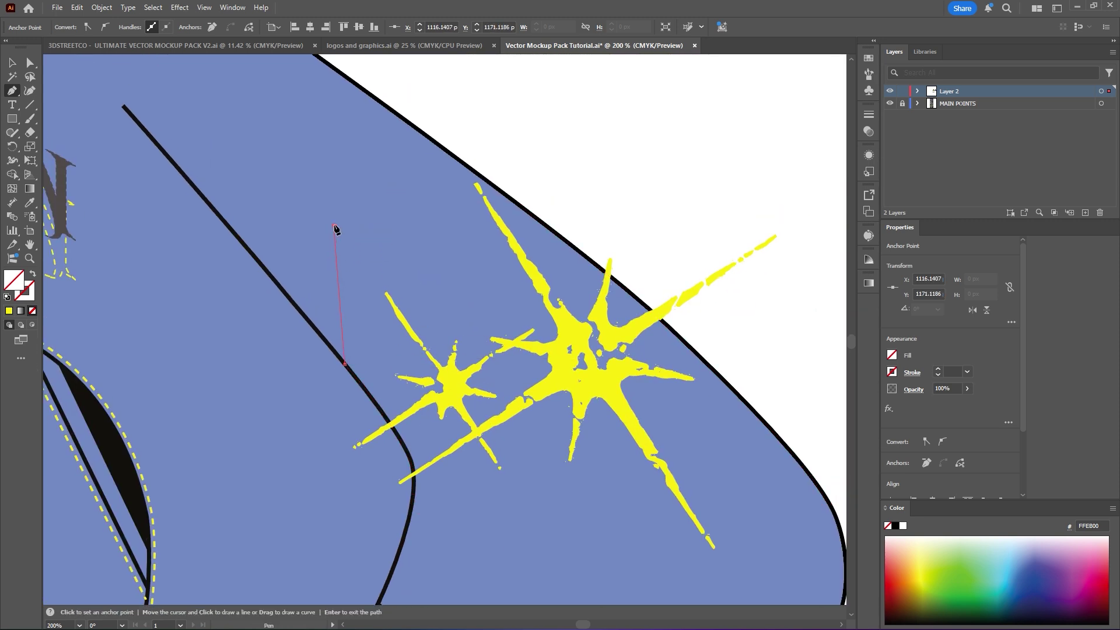
click(418, 162)
click(467, 165)
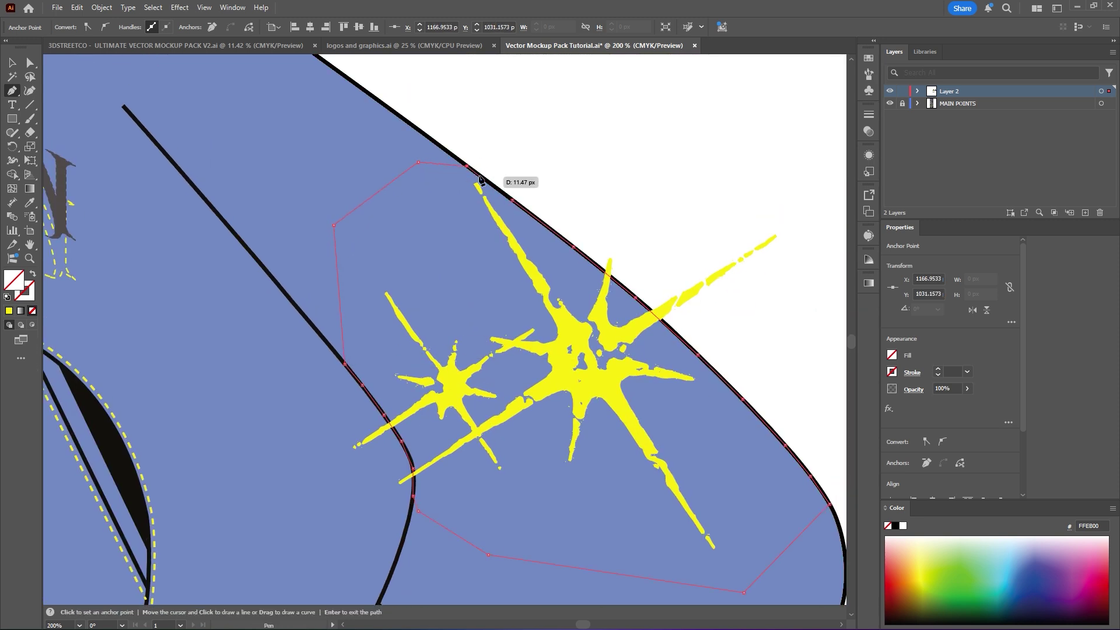
click(512, 200)
Make a clipping mask from the traced sleeve path and the star graphic so the rays end at the sleeve edges.
key(v)
scroll(406, 196, down, 1)
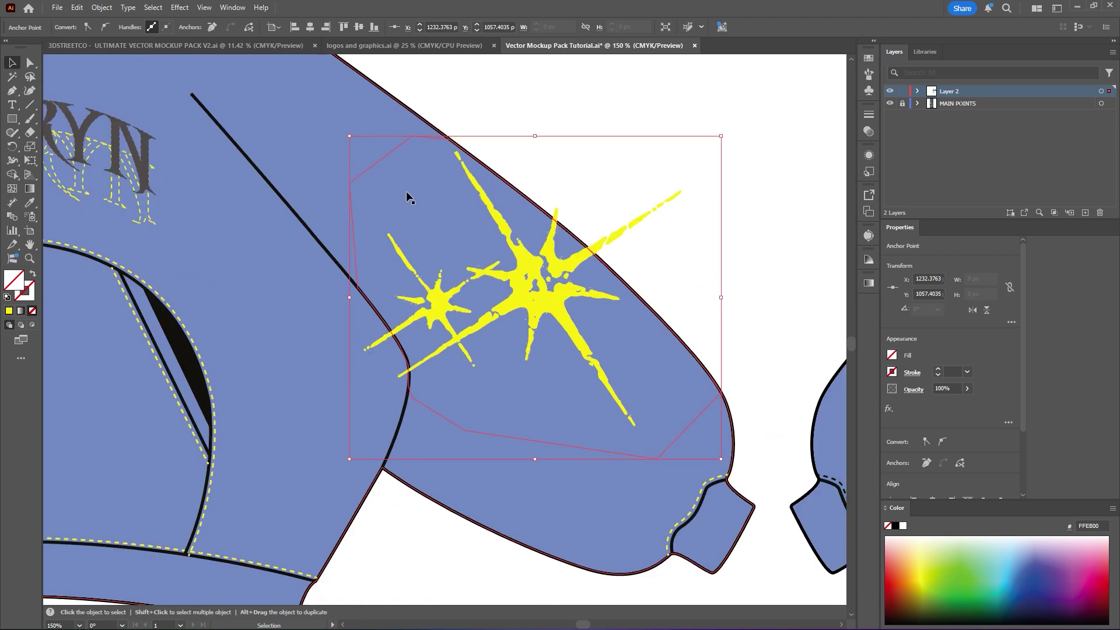
click(611, 115)
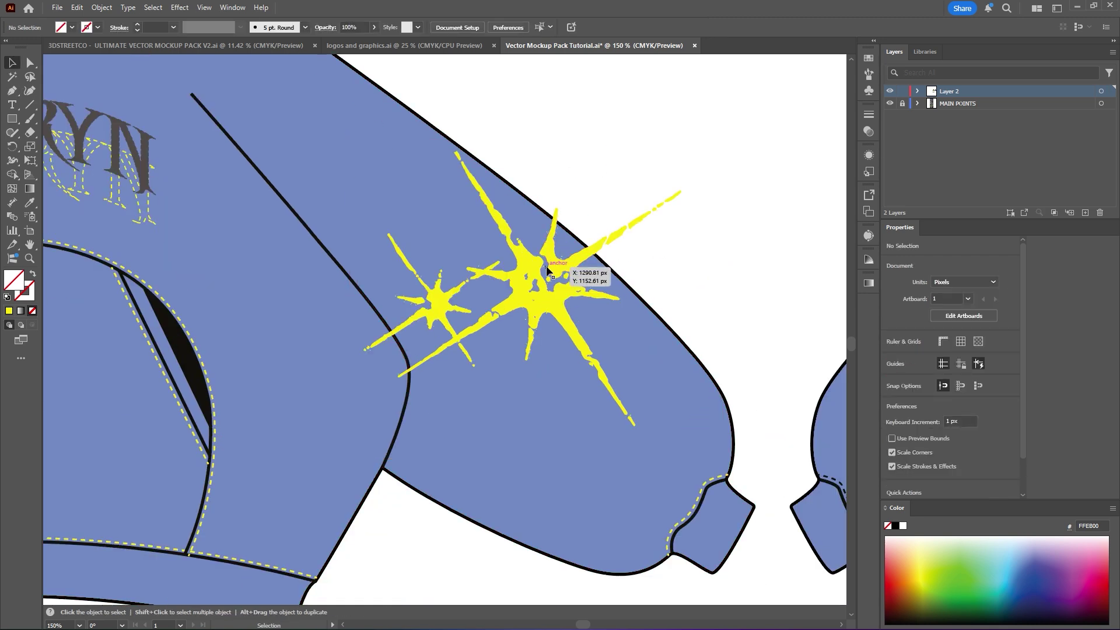
click(545, 216)
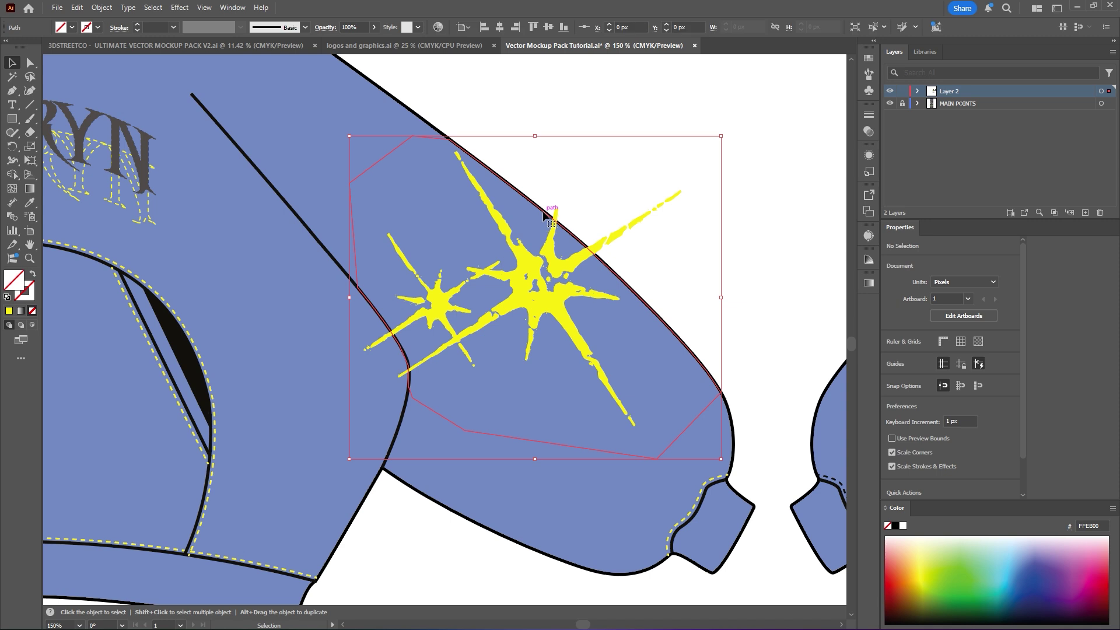
shift+click(531, 268)
right_click(558, 263)
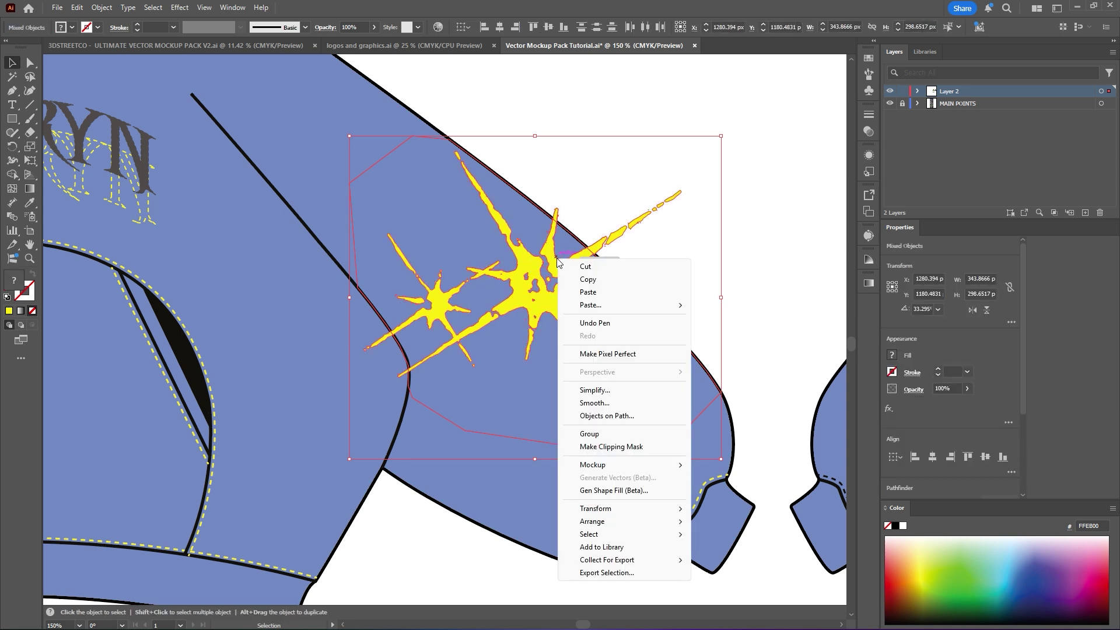
click(612, 448)
click(599, 273)
scroll(610, 277, down, 2)
scroll(613, 263, up, 3)
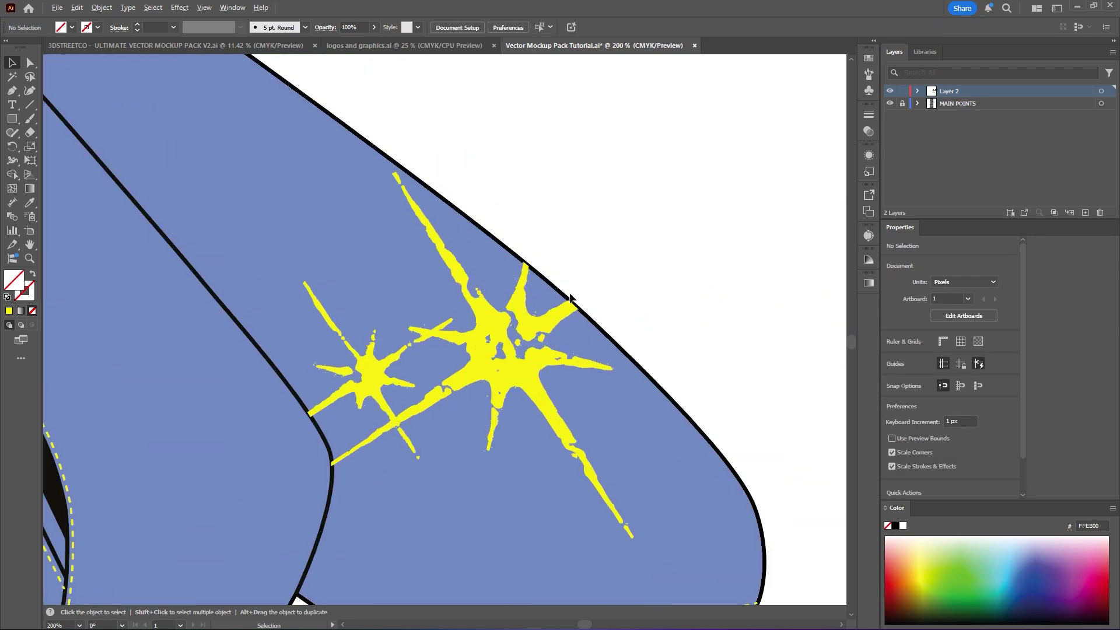
scroll(571, 298, up, 2)
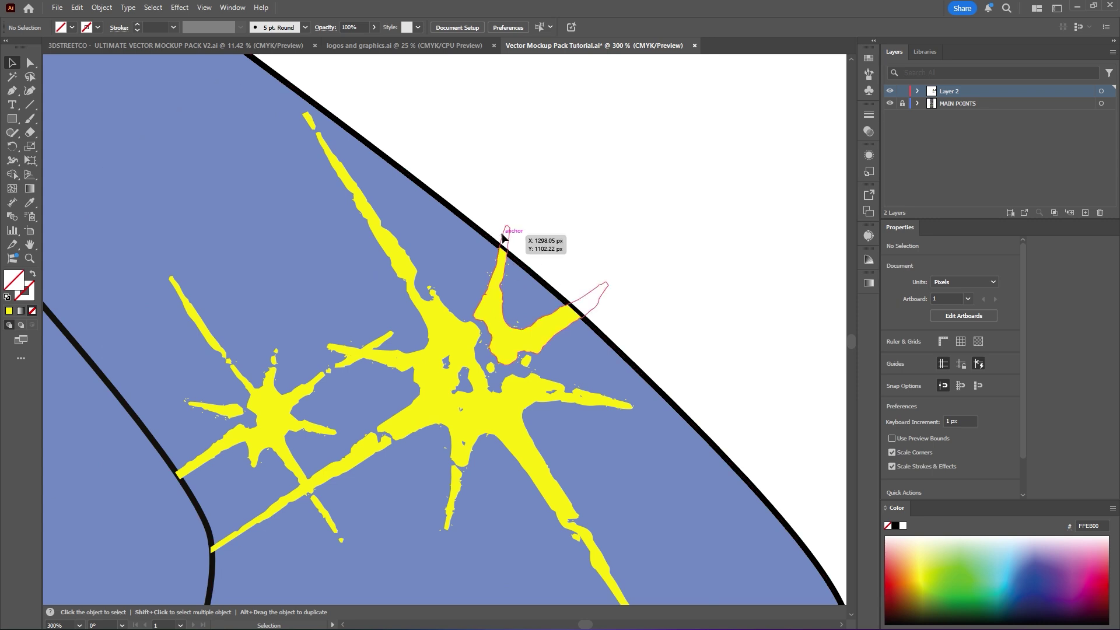
scroll(492, 233, down, 6)
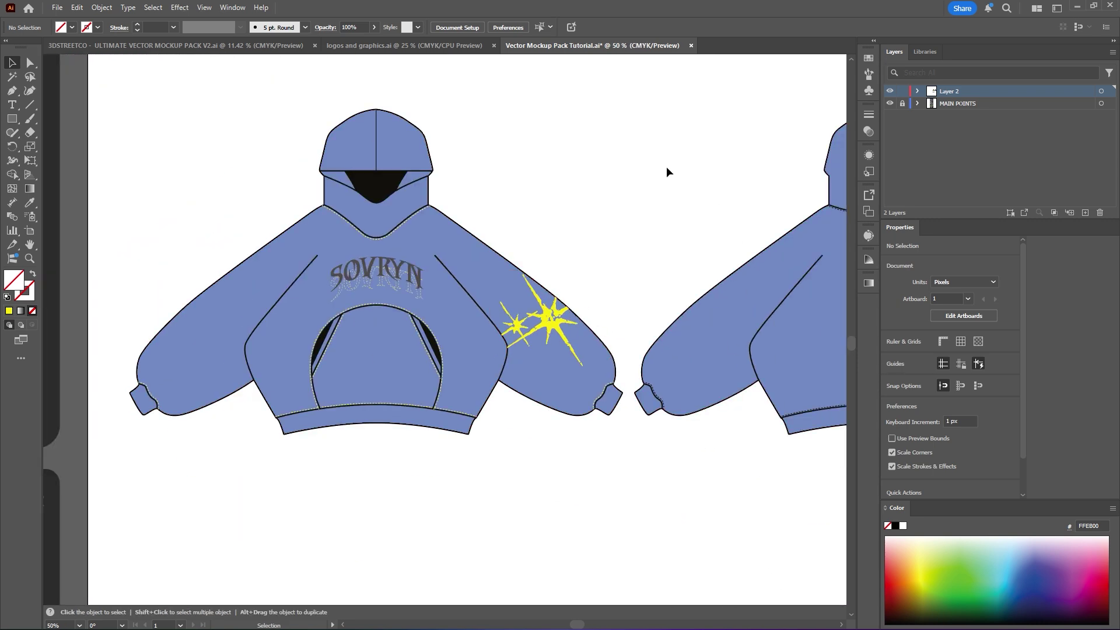
scroll(674, 309, up, 3)
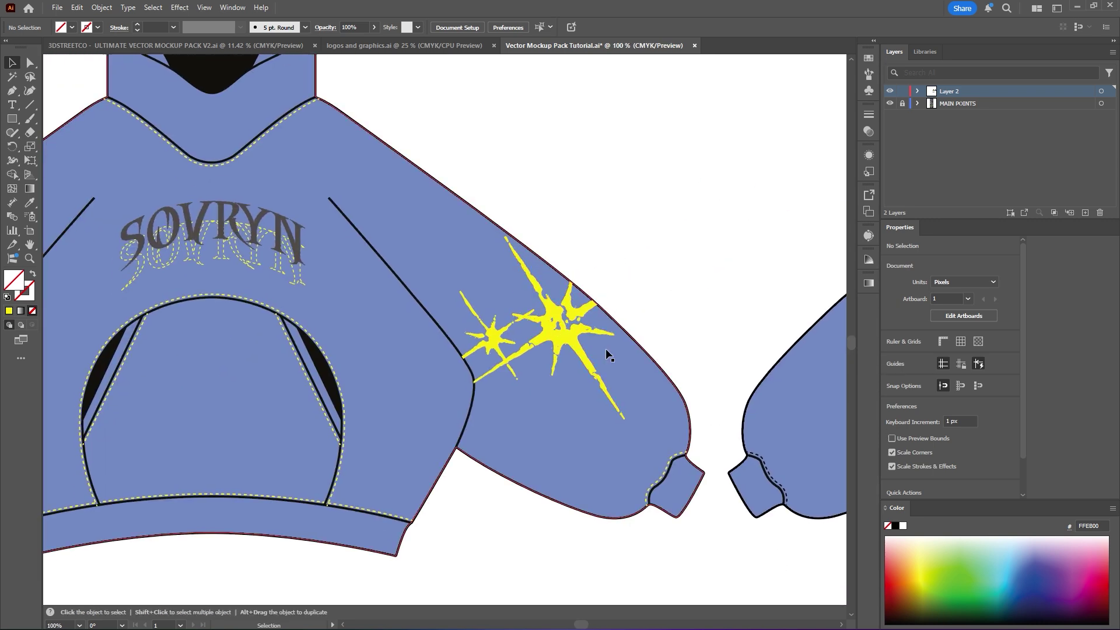
Try moving the clipped star group, and isolate it to try shifting the stars inside their mask toward the hoodie body.
click(547, 315)
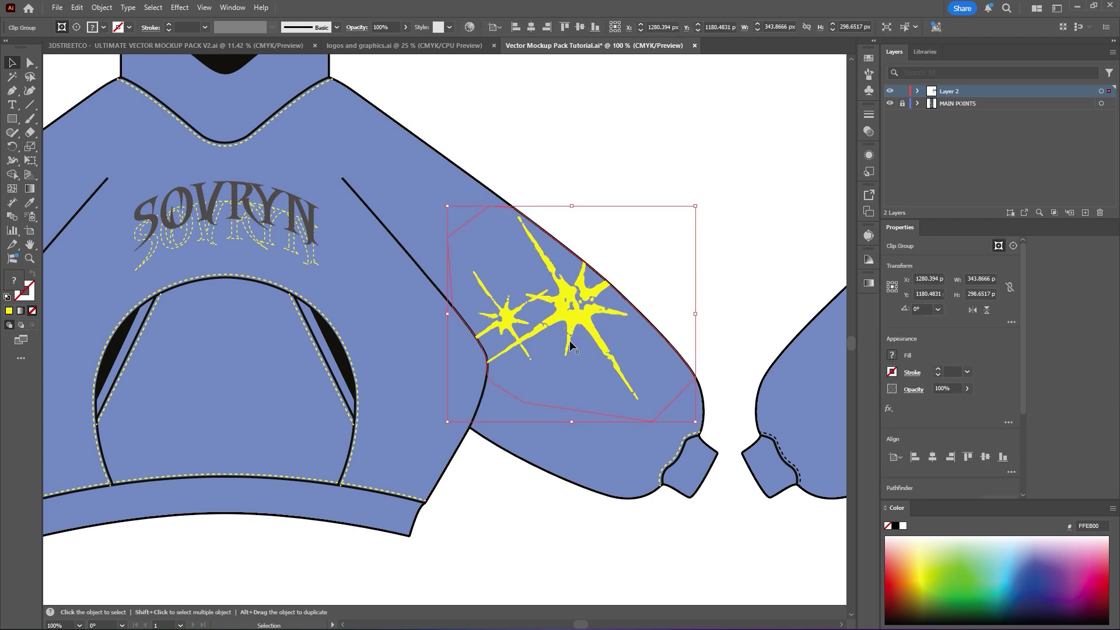
drag(562, 313, 539, 295)
key(ctrl+z)
double_click(562, 313)
drag(566, 301, 414, 229)
scroll(598, 274, up, 1)
scroll(644, 315, up, 3)
scroll(634, 332, down, 6)
scroll(388, 224, up, 5)
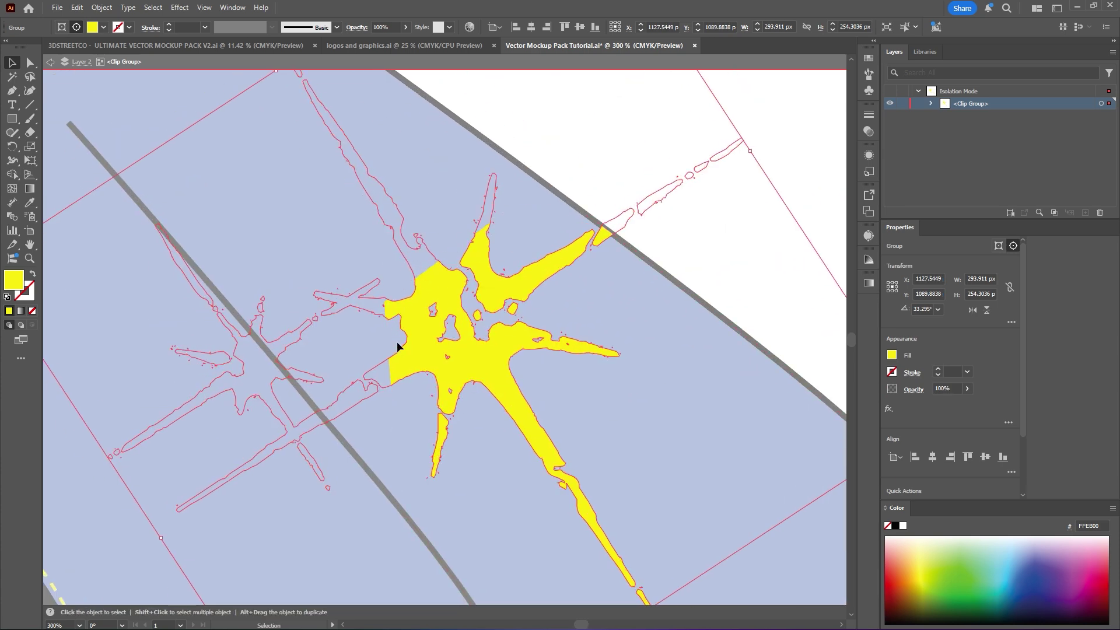
scroll(497, 232, down, 5)
drag(498, 232, 505, 324)
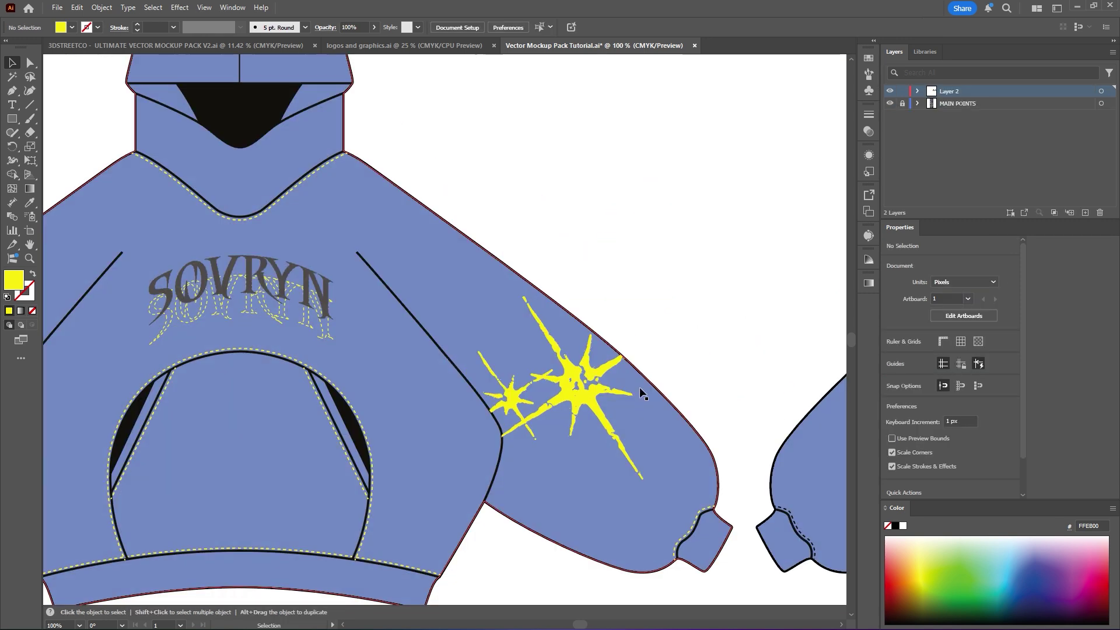
Duplicate the clipped star group horizontally onto the opposite sleeve of the front view.
scroll(639, 387, down, 2)
drag(644, 426, 671, 388)
scroll(702, 303, up, 1)
drag(717, 296, 678, 279)
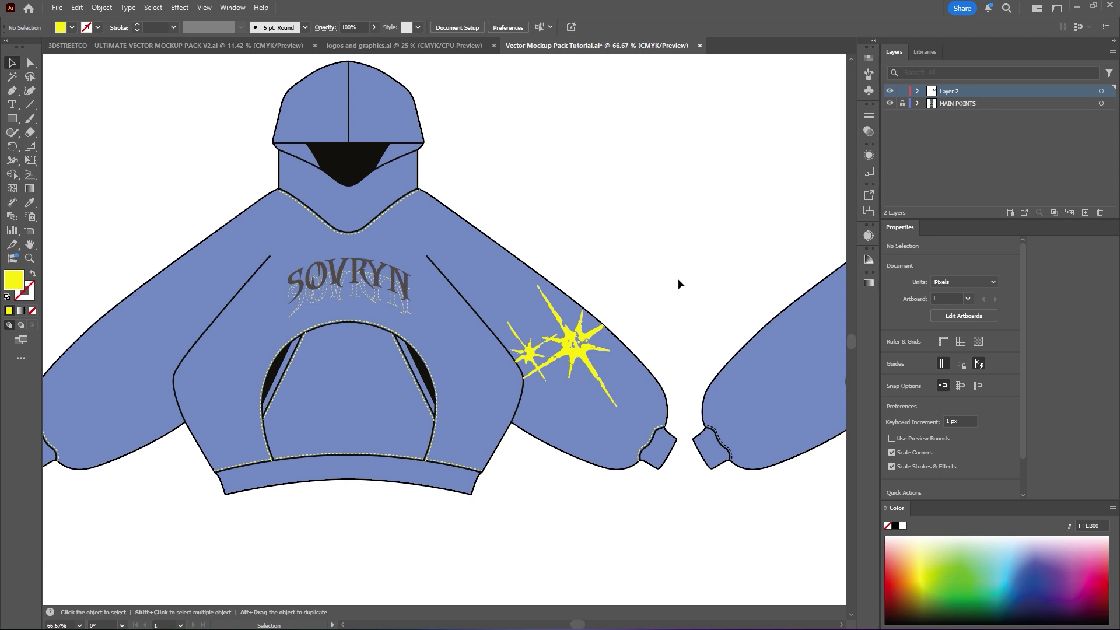
scroll(678, 278, left, 5)
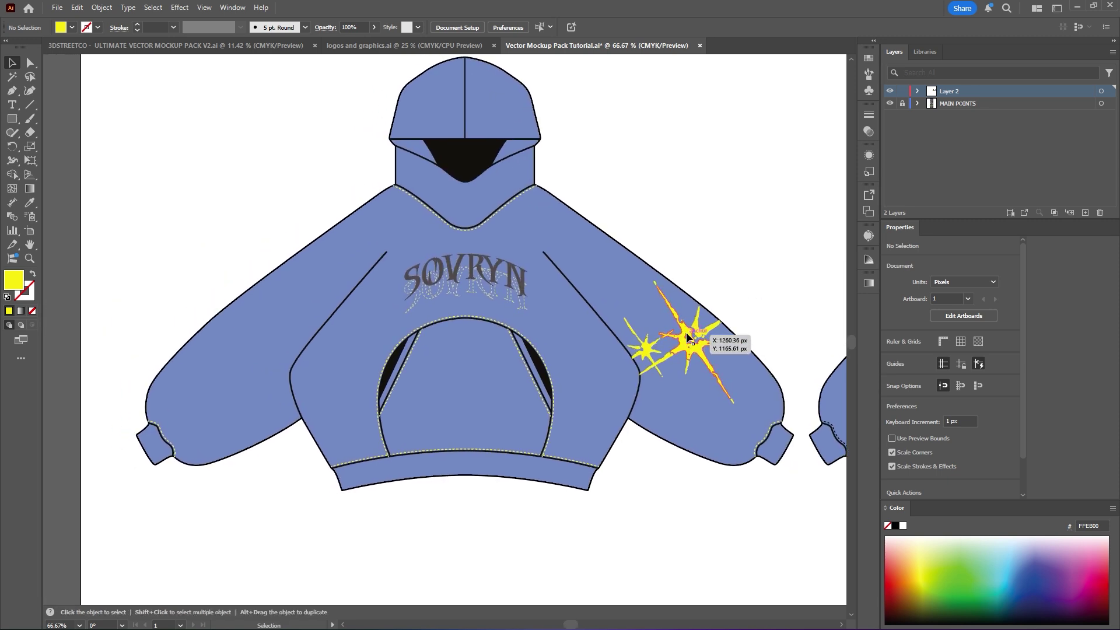
click(686, 340)
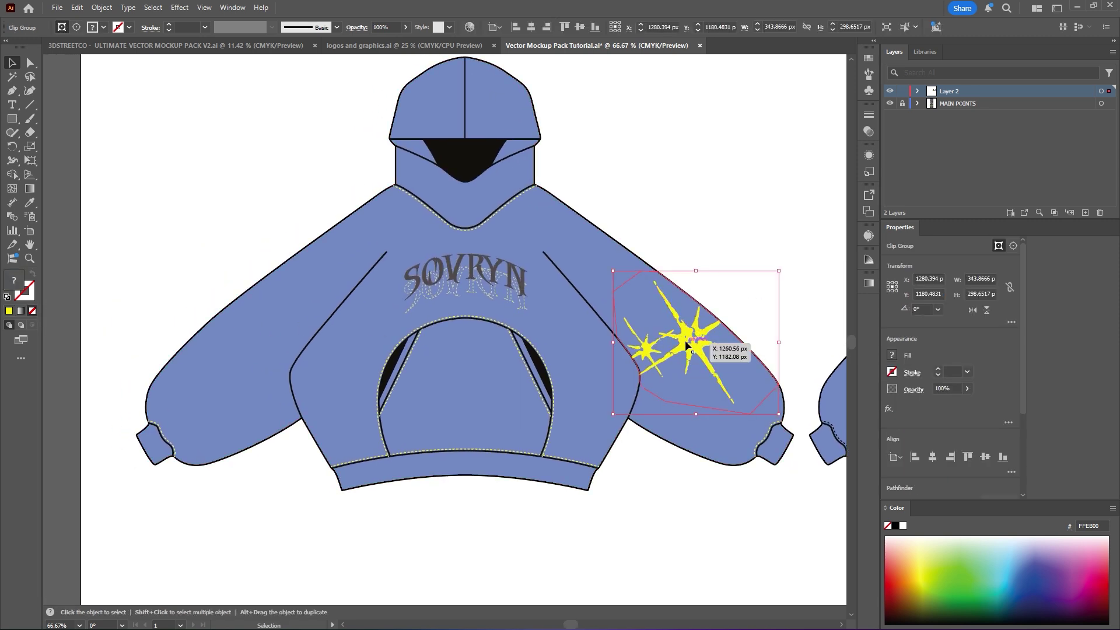
drag(686, 343, 238, 345)
click(249, 257)
drag(250, 258, 387, 257)
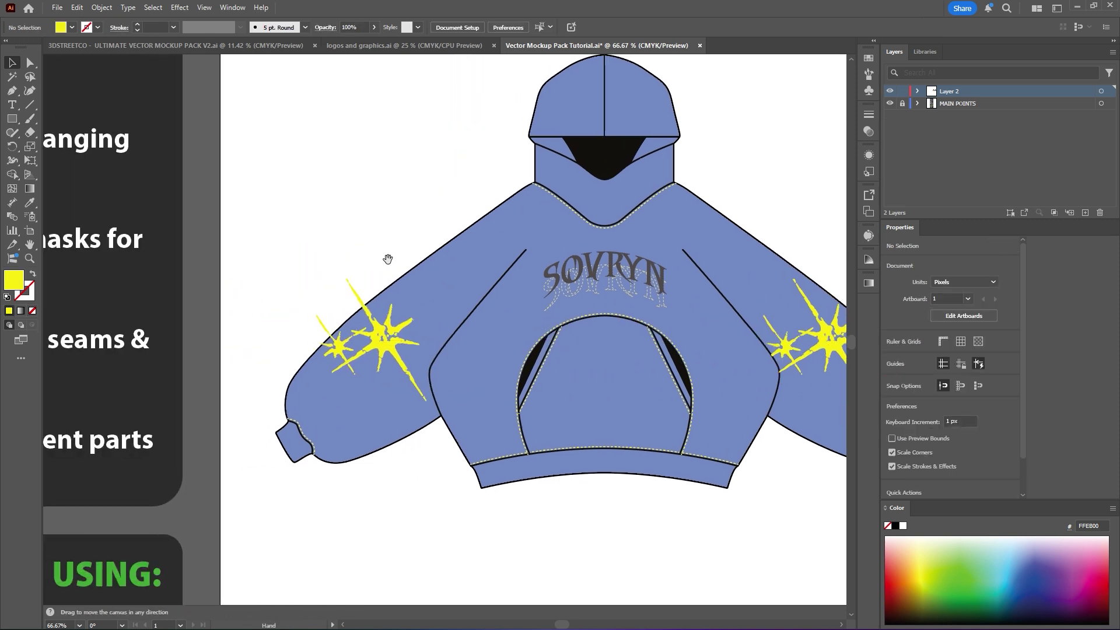
Reflect the duplicated star group across the vertical axis at 90°.
scroll(402, 319, up, 1)
drag(469, 328, 511, 303)
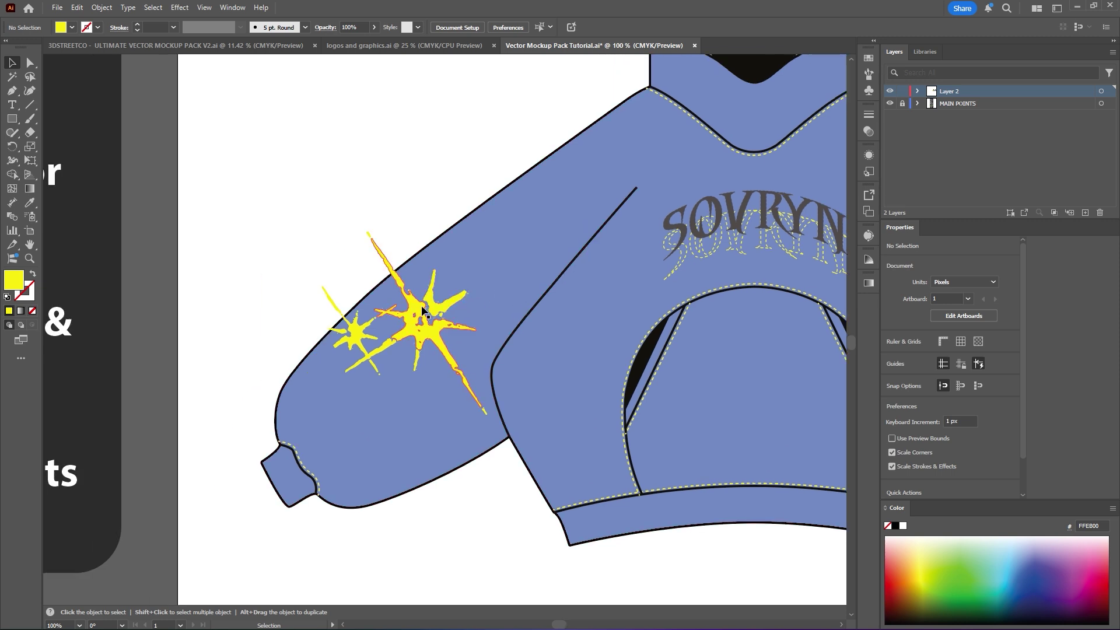
drag(412, 310, 418, 304)
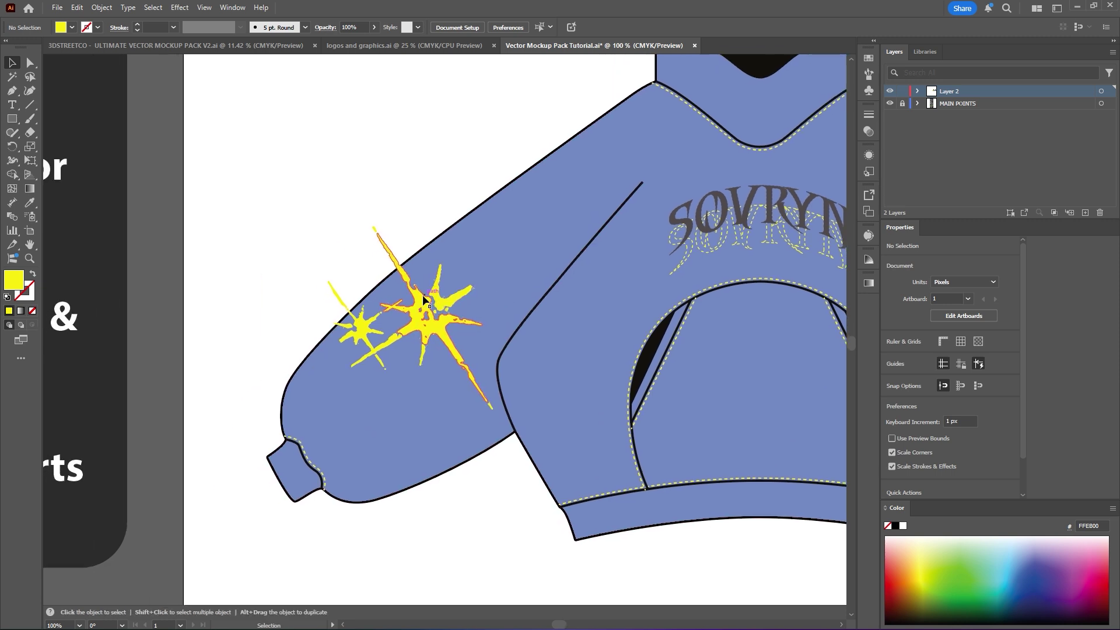
click(421, 301)
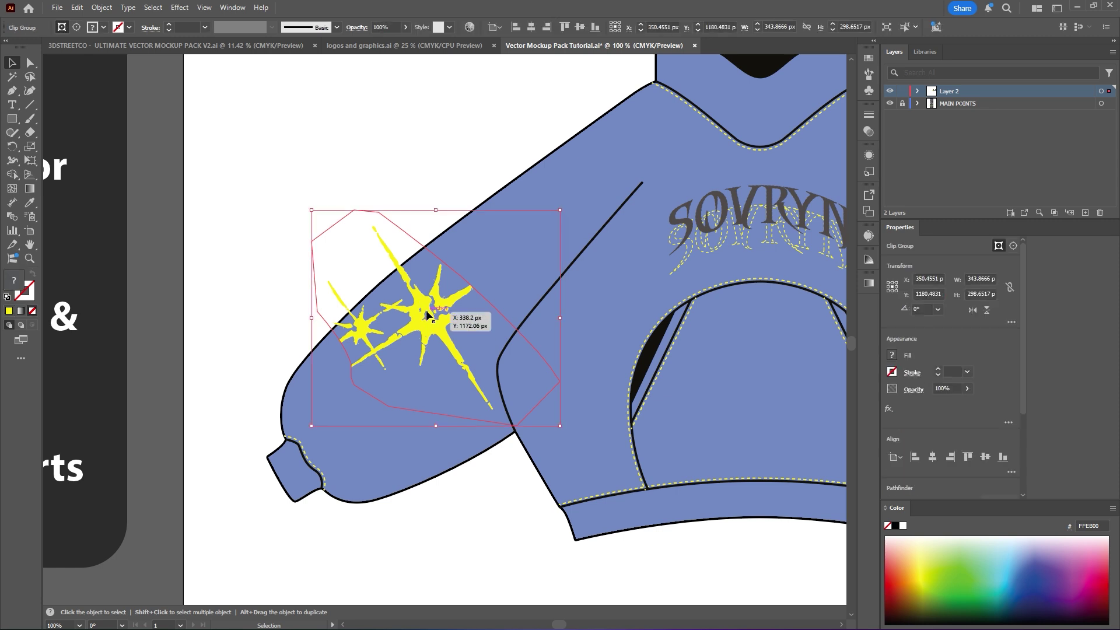
right_click(421, 300)
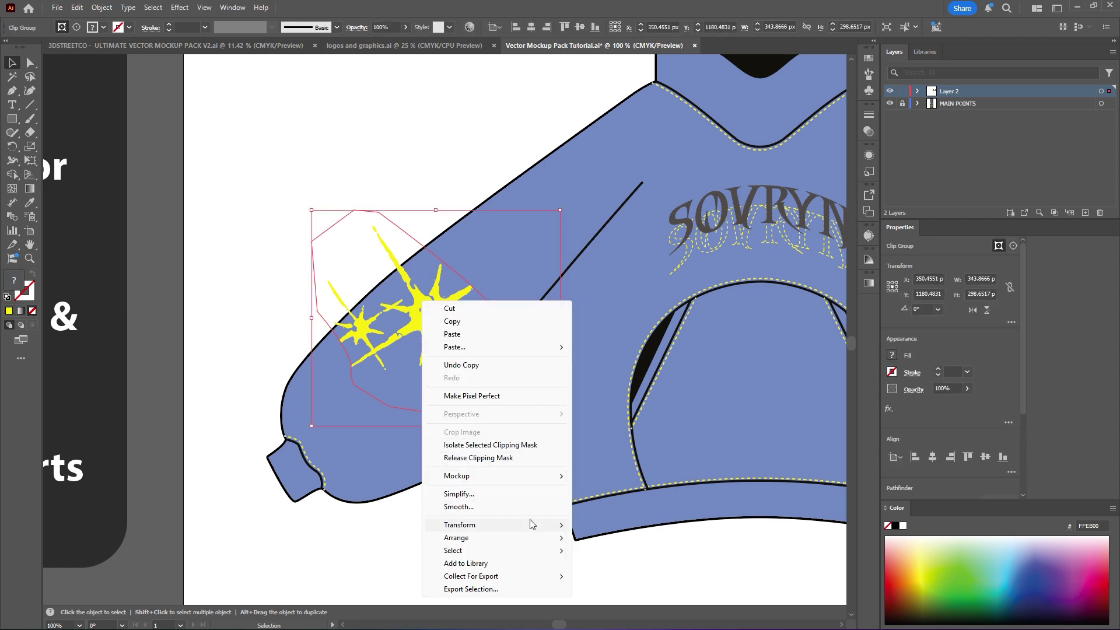
mouse_move(529, 527)
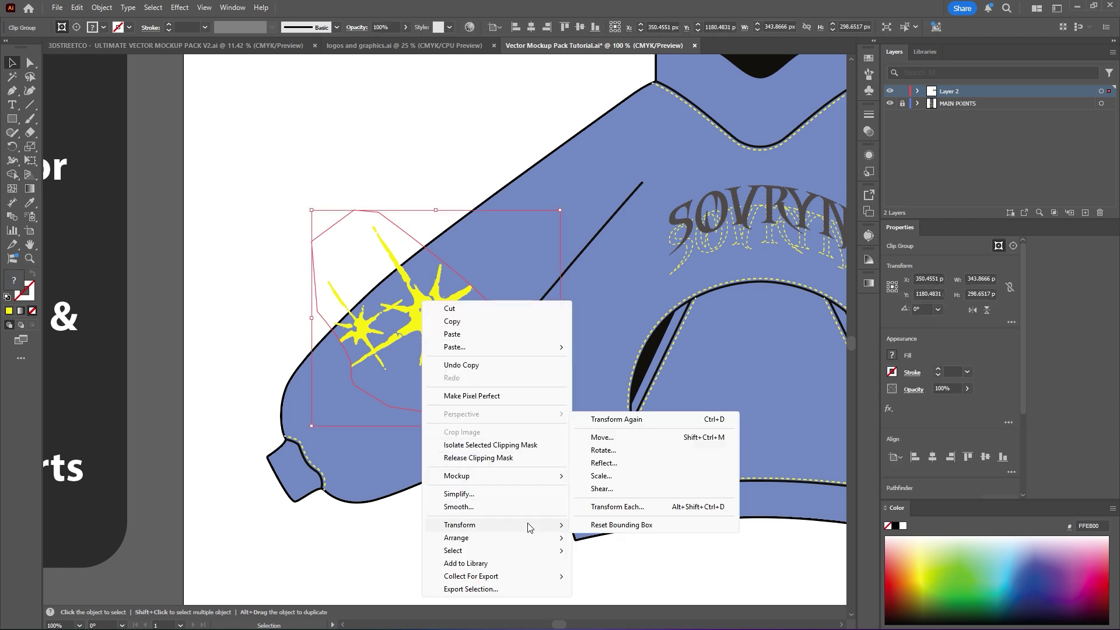
click(604, 464)
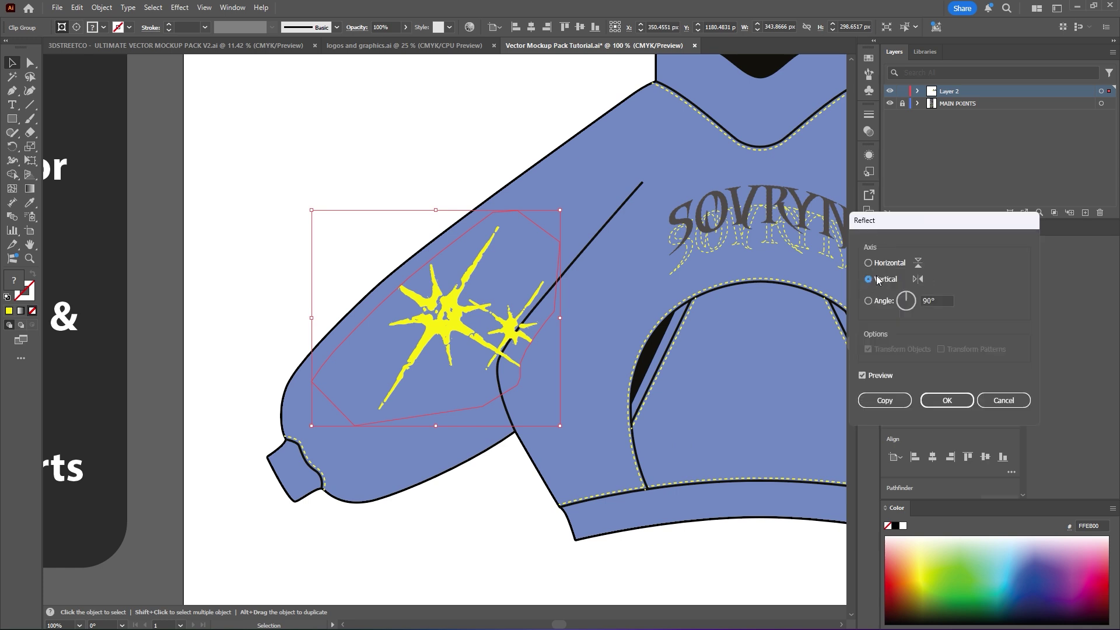
click(869, 263)
click(869, 279)
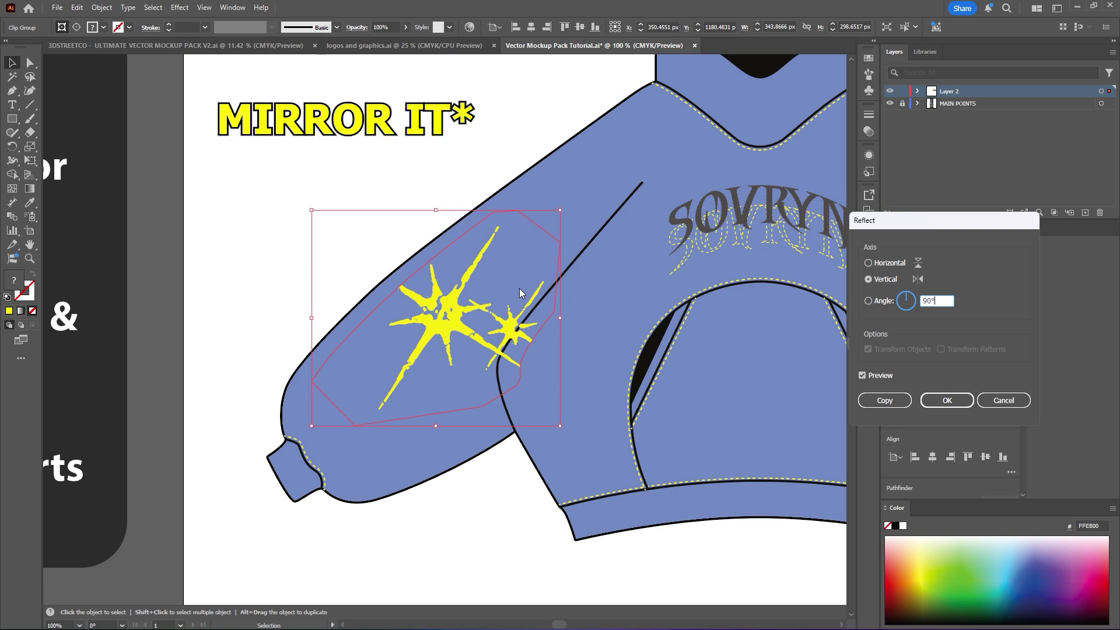
click(884, 400)
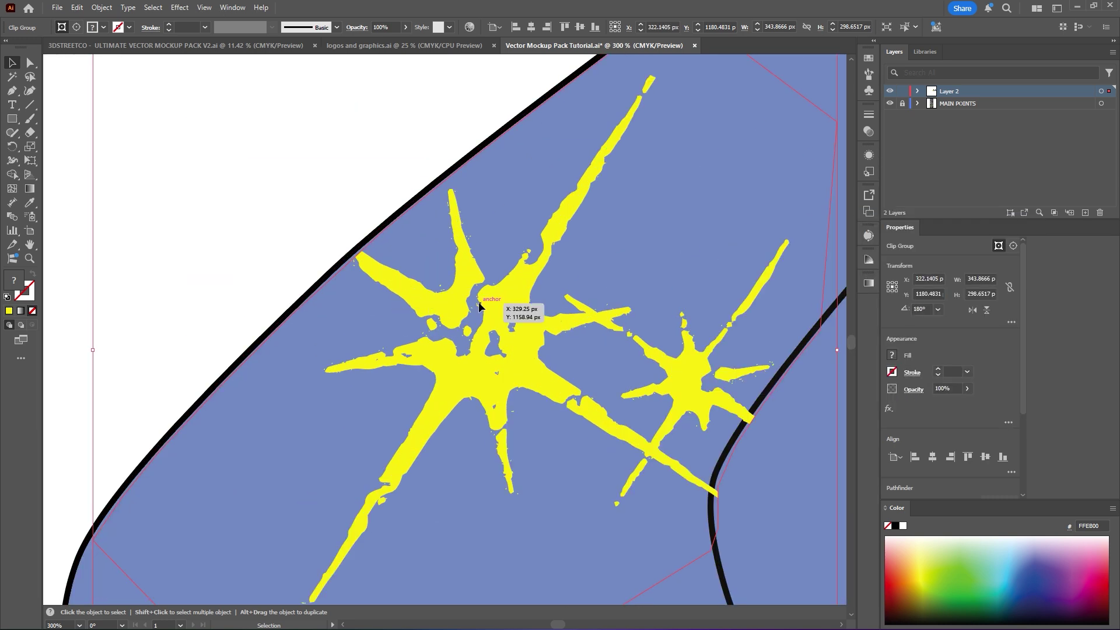
Align the mirrored star group horizontally so its clipping edge follows the outline and seam of the sleeve.
drag(479, 303, 472, 304)
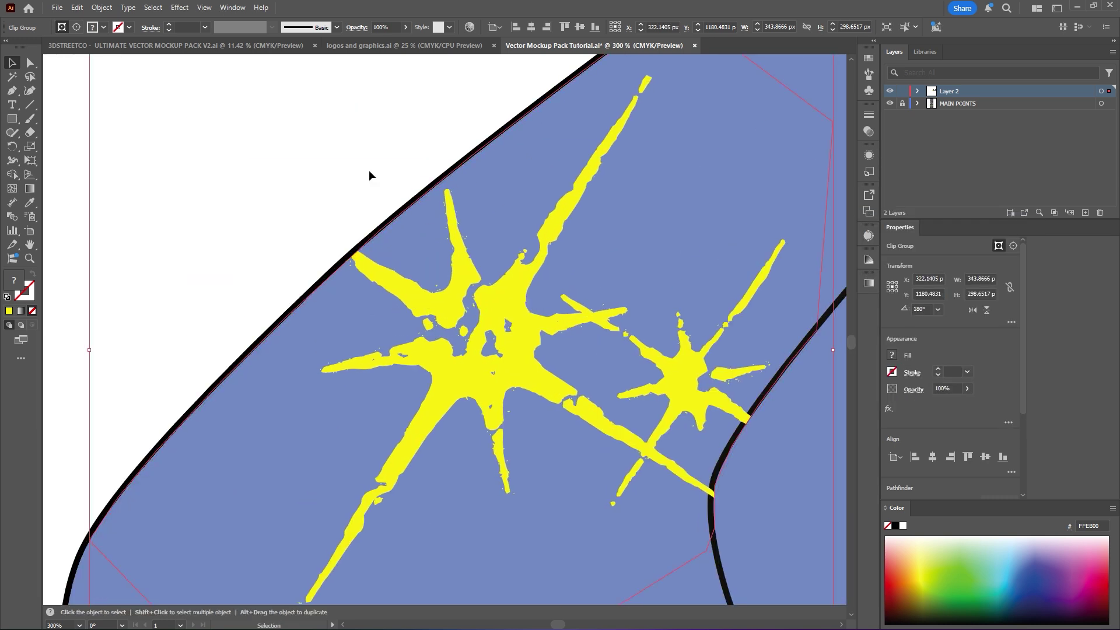
click(368, 231)
scroll(368, 232, down, 5)
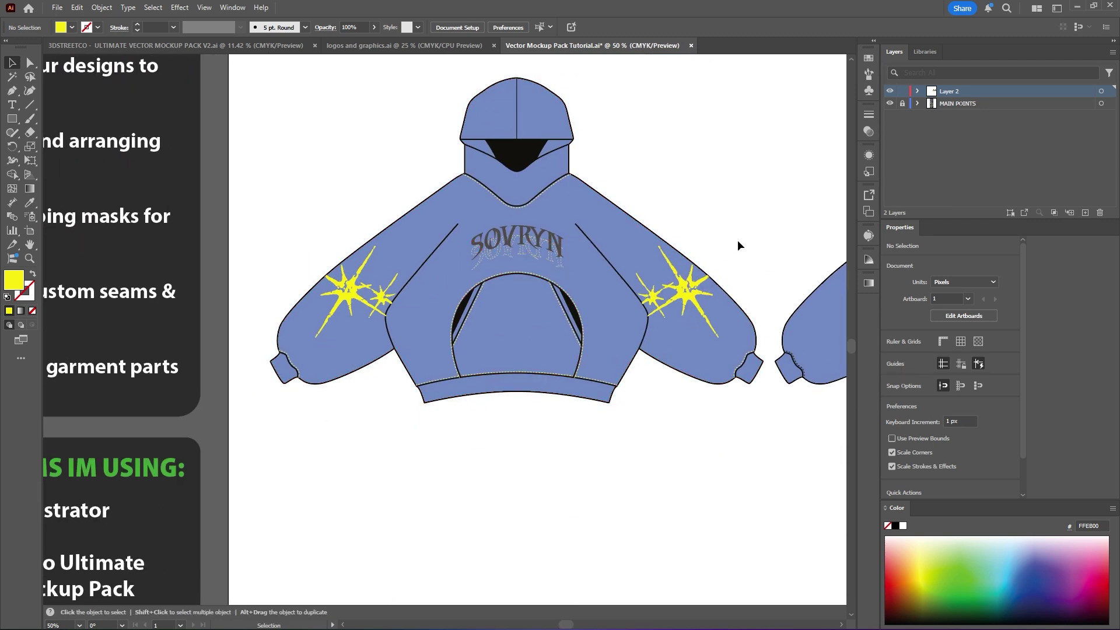
scroll(623, 341, up, 1)
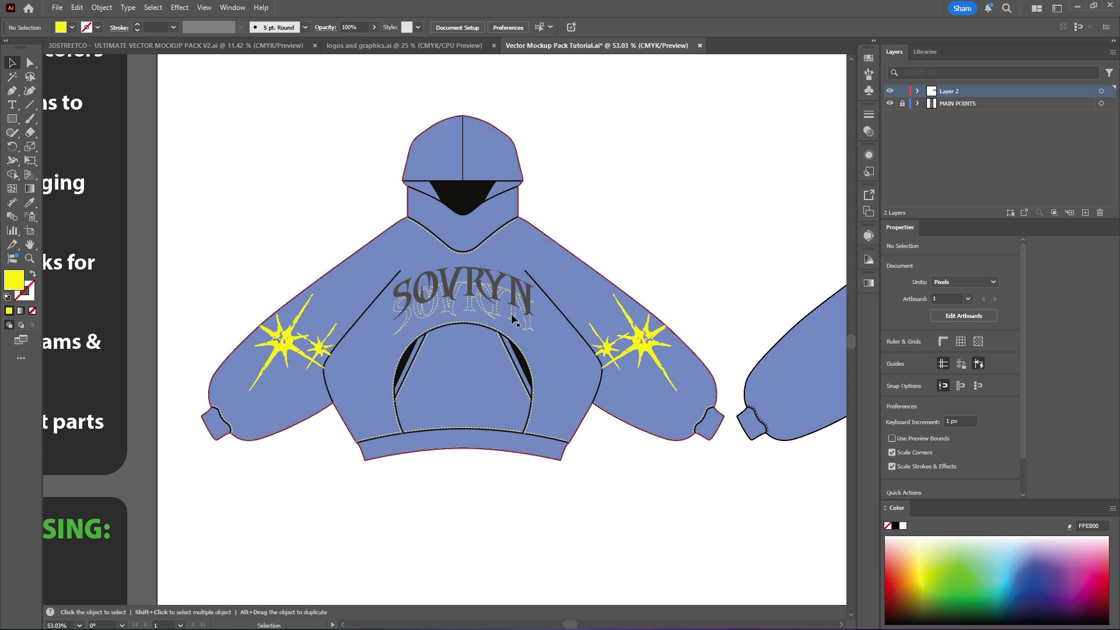
Isolate the hoodie artwork group, try moving the SOVRYN lettering within it, and undo the move.
scroll(642, 350, up, 1)
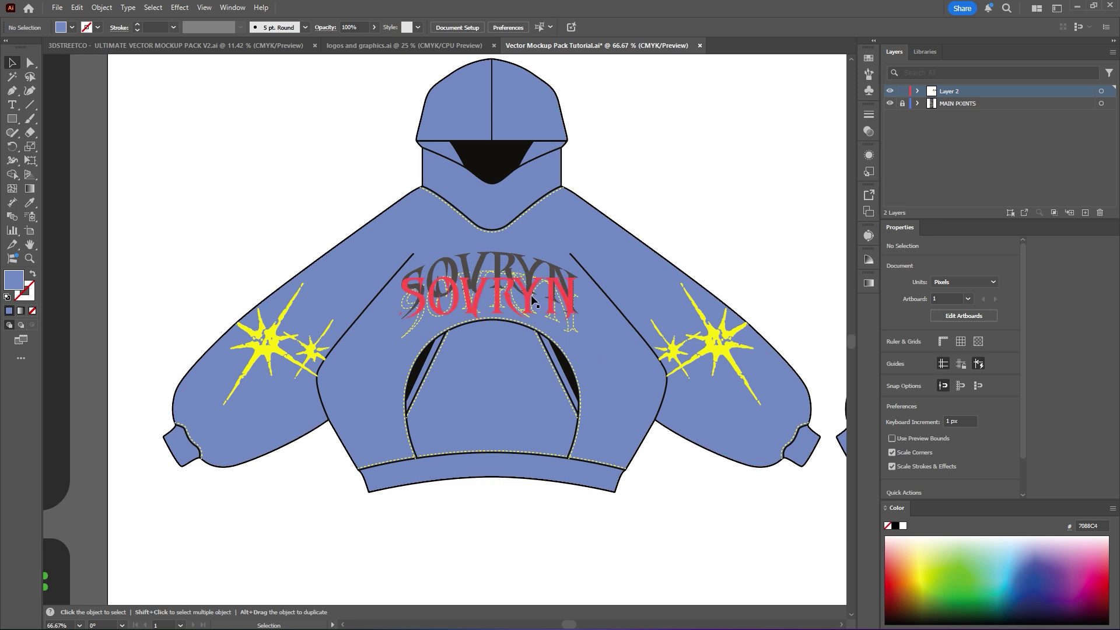
double_click(524, 281)
scroll(481, 294, up, 1)
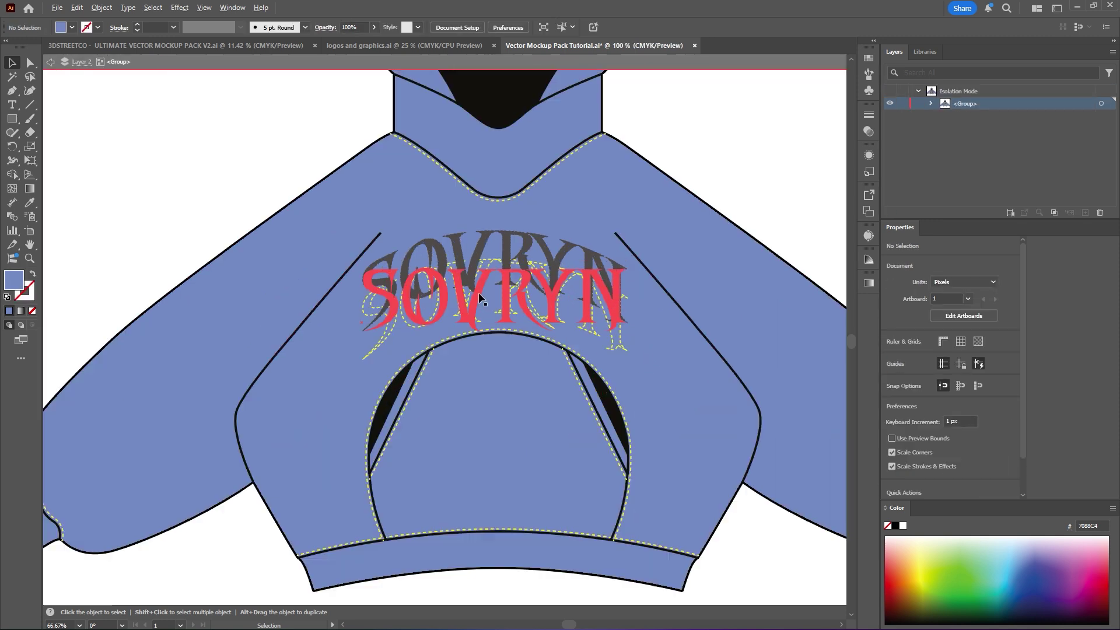
drag(482, 298, 512, 280)
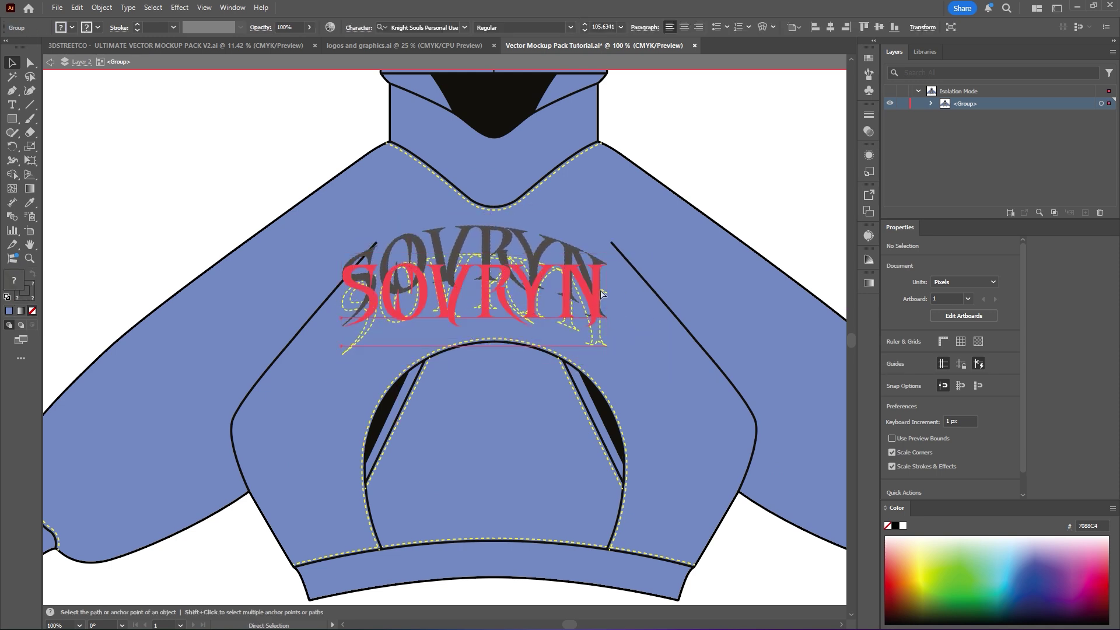
key(ctrl+z)
Move the SOVRYN lettering straight down within the isolated hoodie group so it overlaps the top of the front pocket.
drag(643, 294, 637, 279)
click(637, 278)
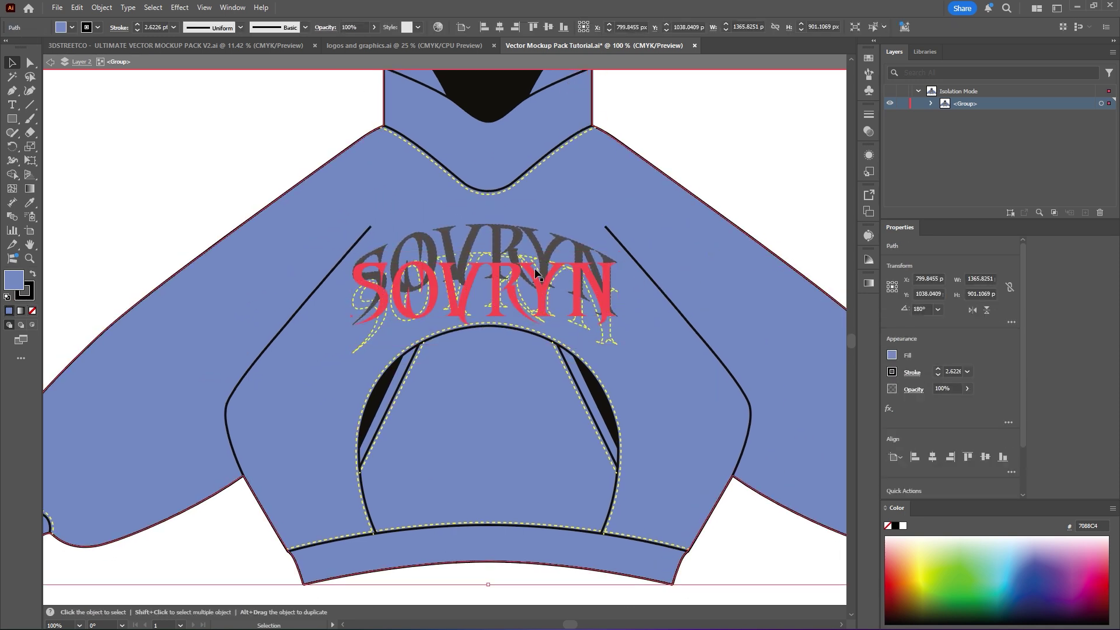
drag(502, 386, 499, 380)
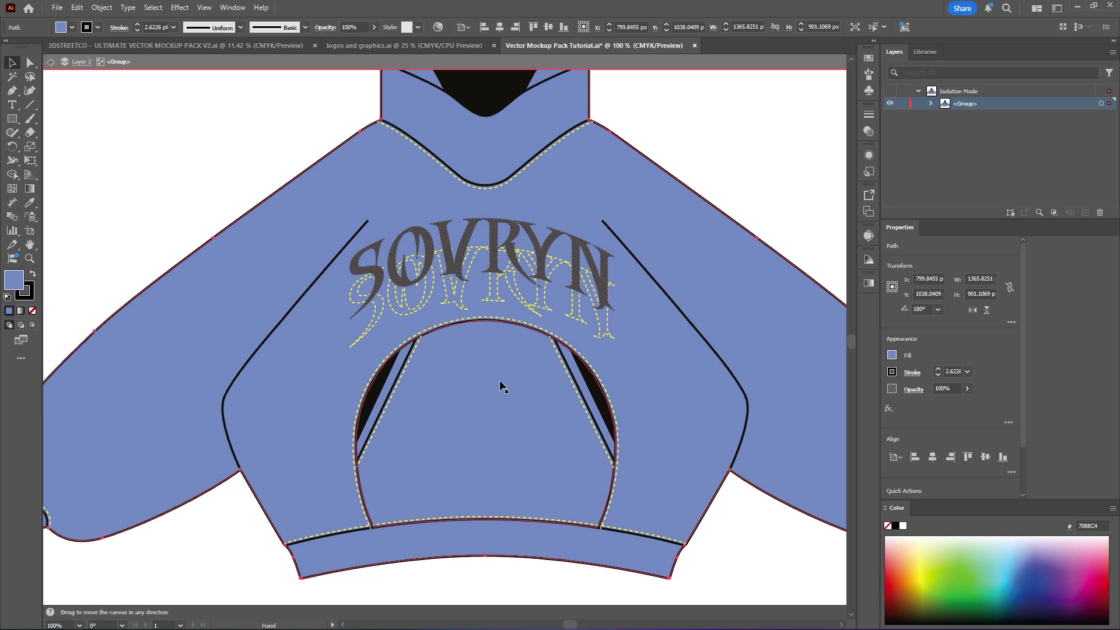
click(533, 257)
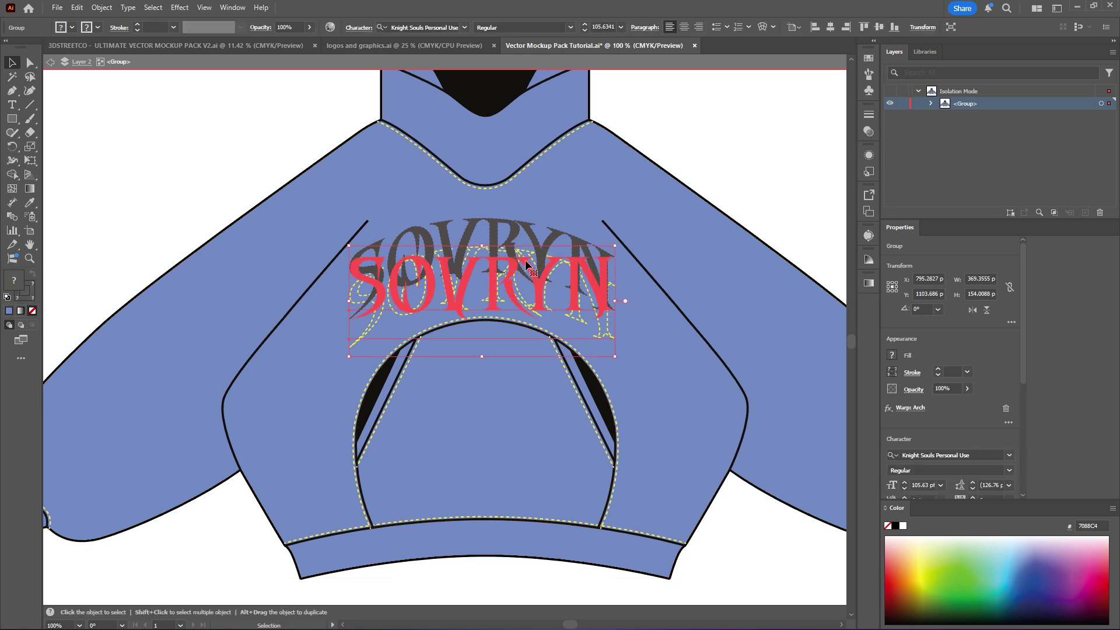
drag(525, 260, 532, 289)
Send the SOVRYN lettering to the back of the hoodie group and bring it forward above the body fill, behind the pocket lines.
right_click(544, 320)
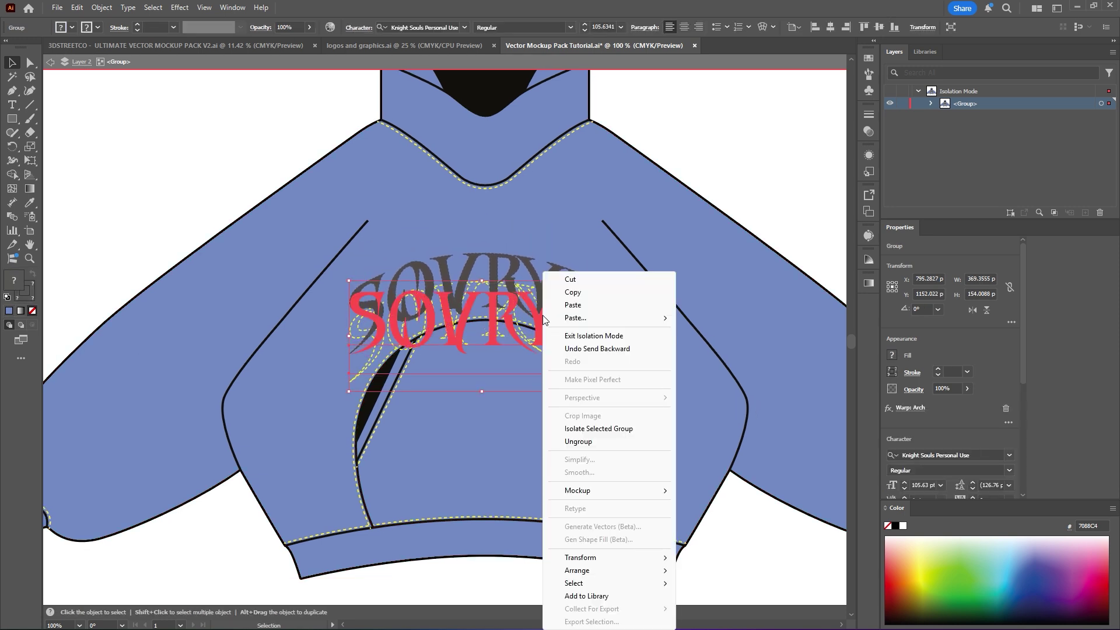
mouse_move(603, 572)
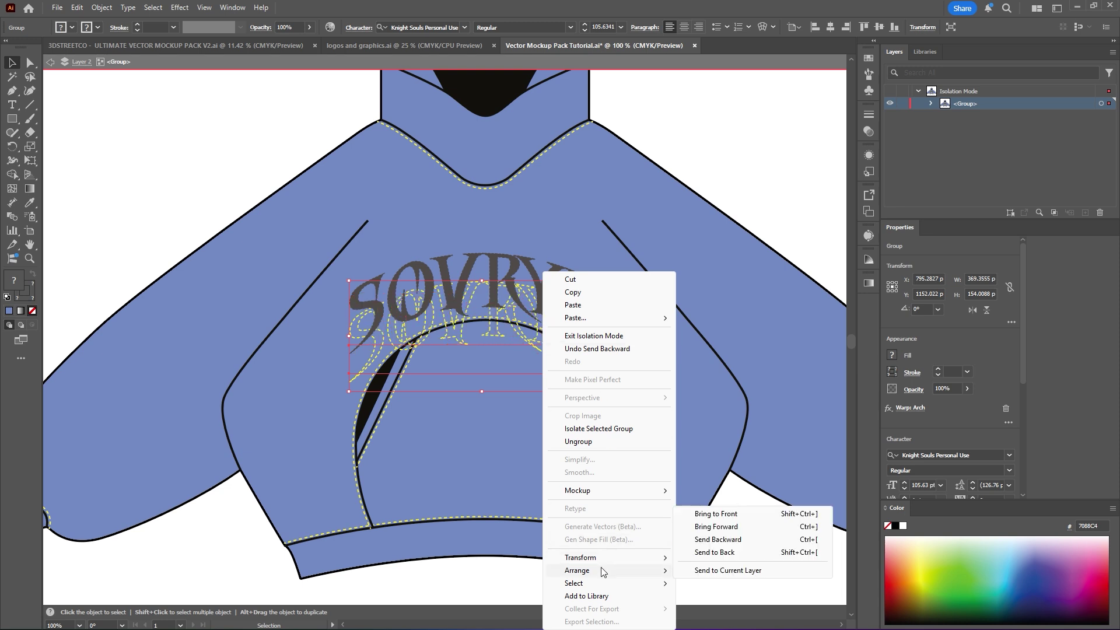
click(708, 553)
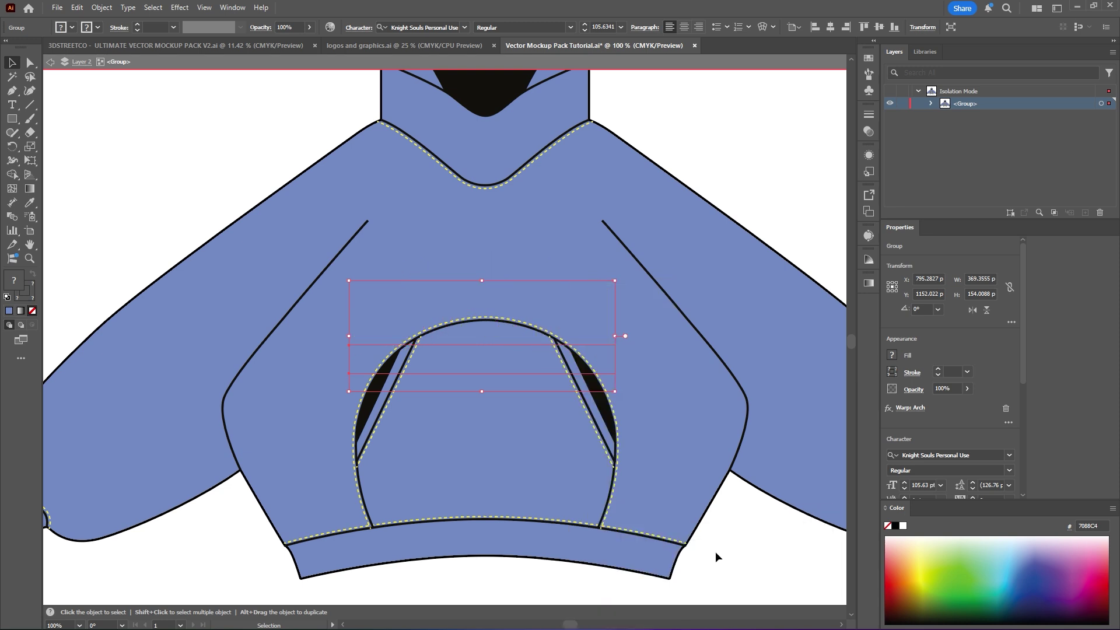
right_click(539, 320)
mouse_move(608, 569)
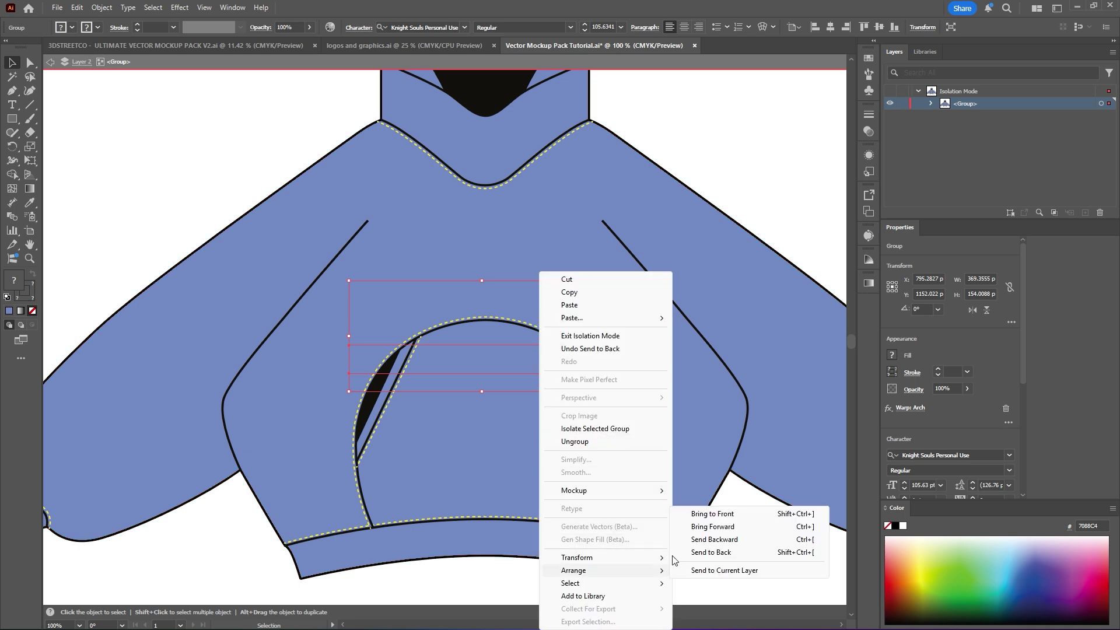
click(731, 529)
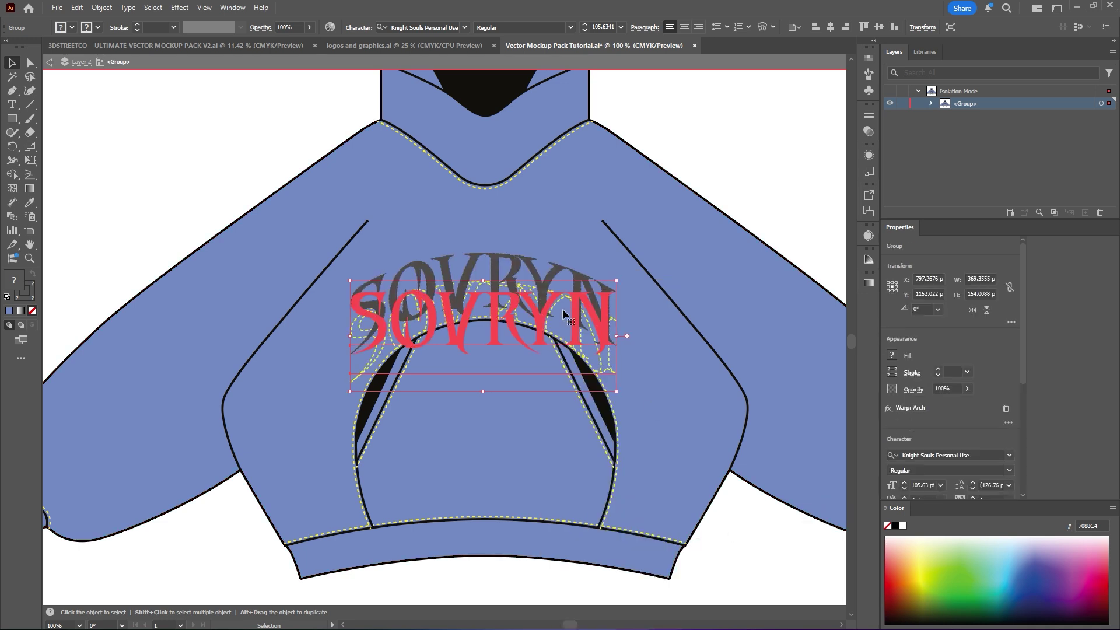
Nudge the lettering slightly sideways over the pocket, deselect it, and exit isolation mode.
mouse_move(548, 302)
mouse_down()
mouse_move(587, 301)
mouse_move(558, 303)
mouse_up()
key(ctrl+shift+a)
scroll(695, 389, down, 1)
drag(702, 398, 640, 394)
double_click(695, 200)
scroll(684, 394, down, 1)
scroll(610, 409, up, 1)
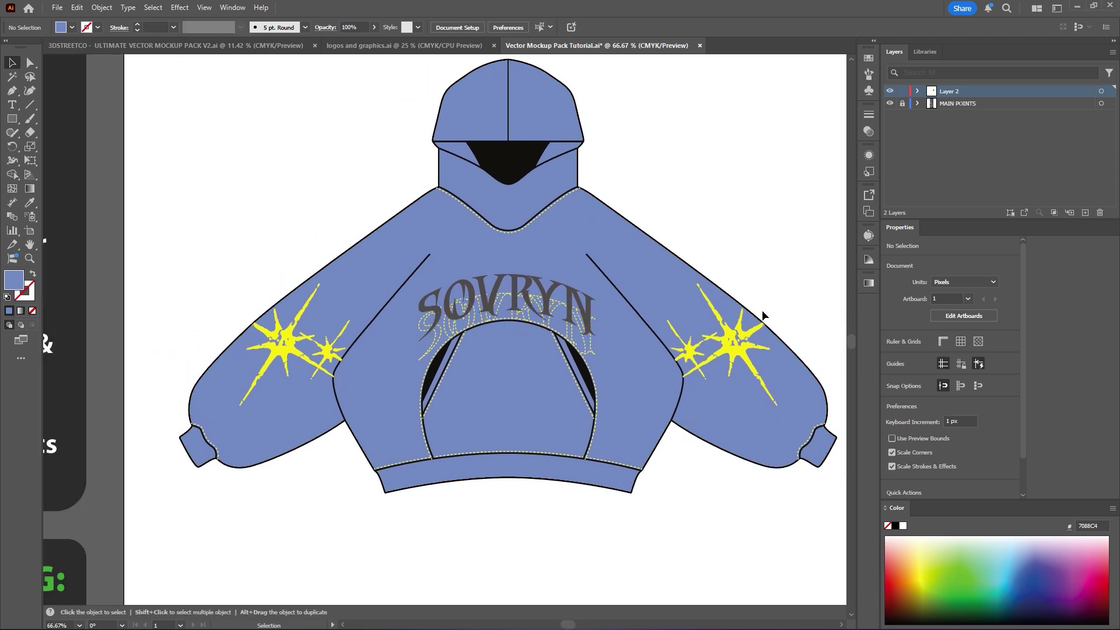
Lower the opacity of the clipped star group on the front hoodie's sleeve nearest the back view.
scroll(750, 350, up, 1)
drag(583, 328, 472, 278)
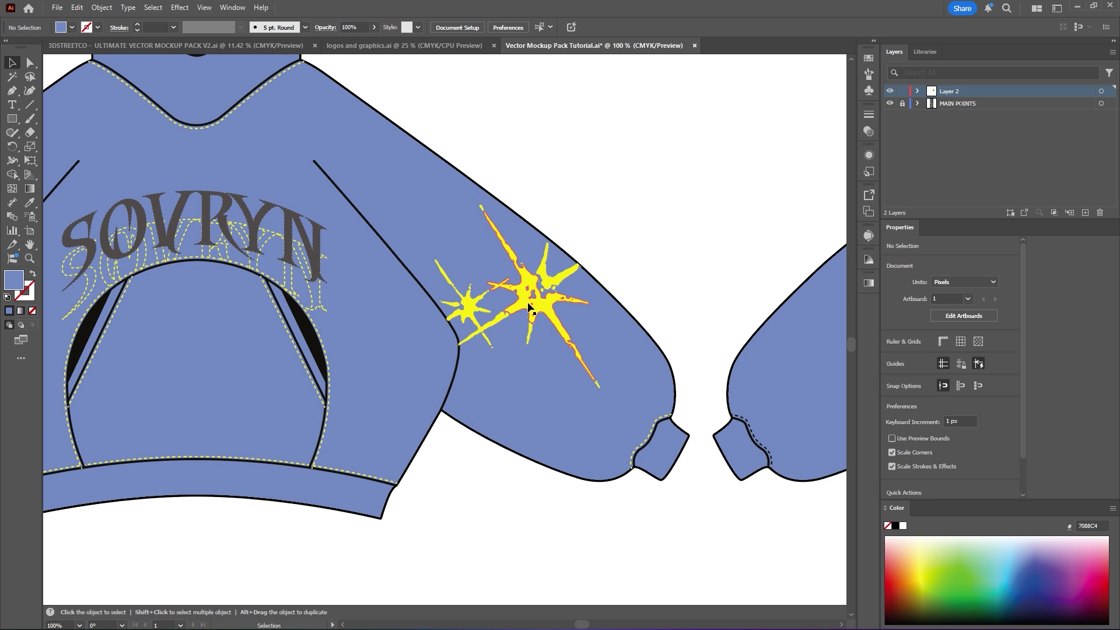
scroll(528, 306, up, 1)
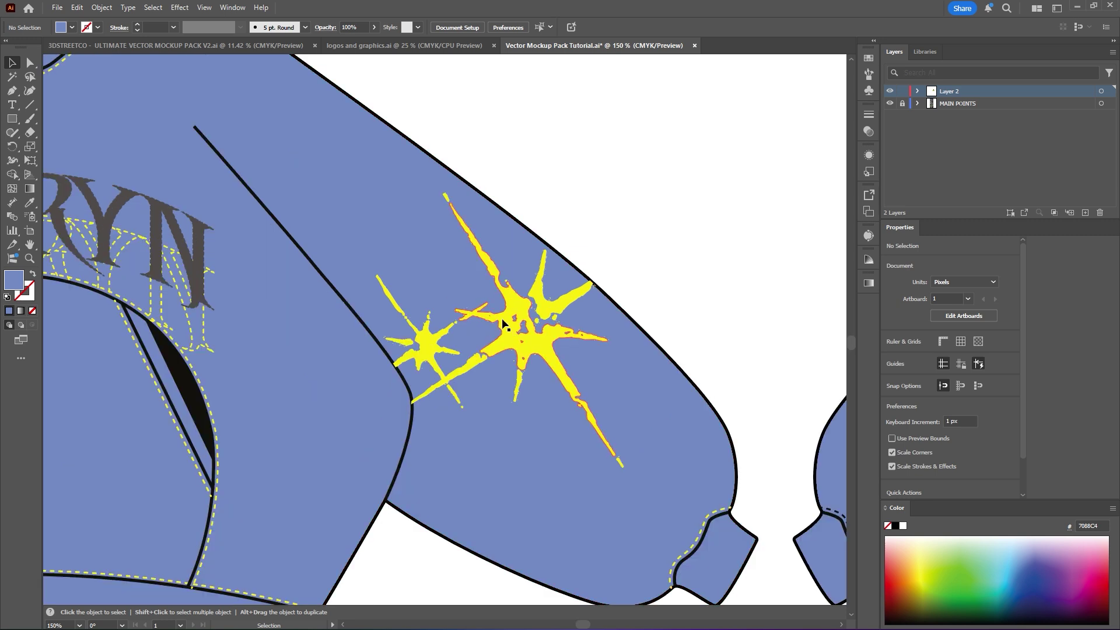
click(502, 318)
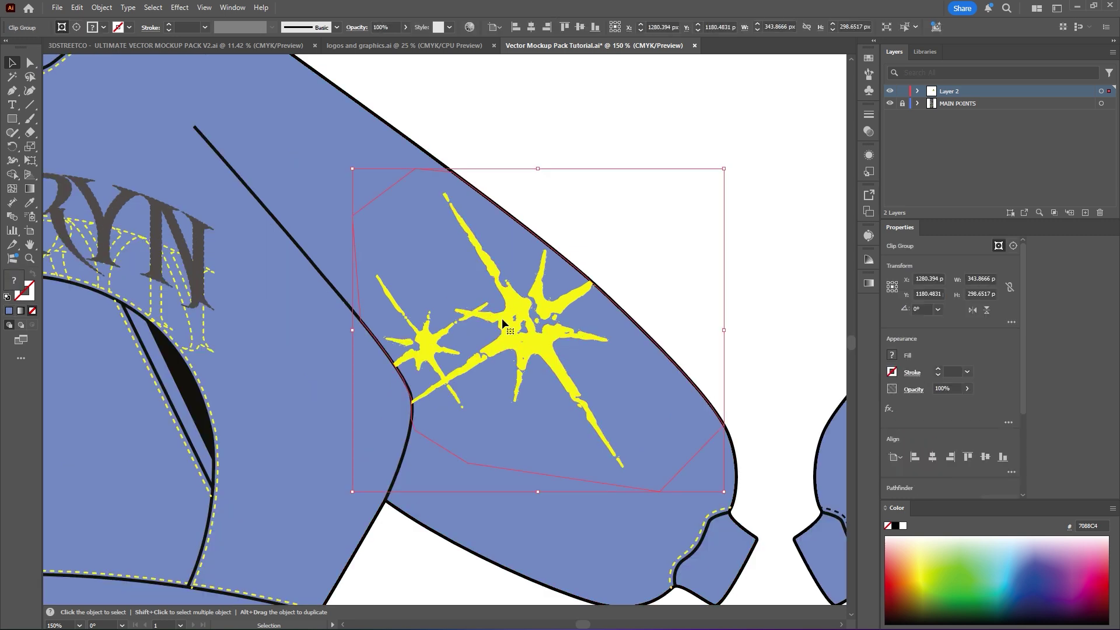
click(406, 26)
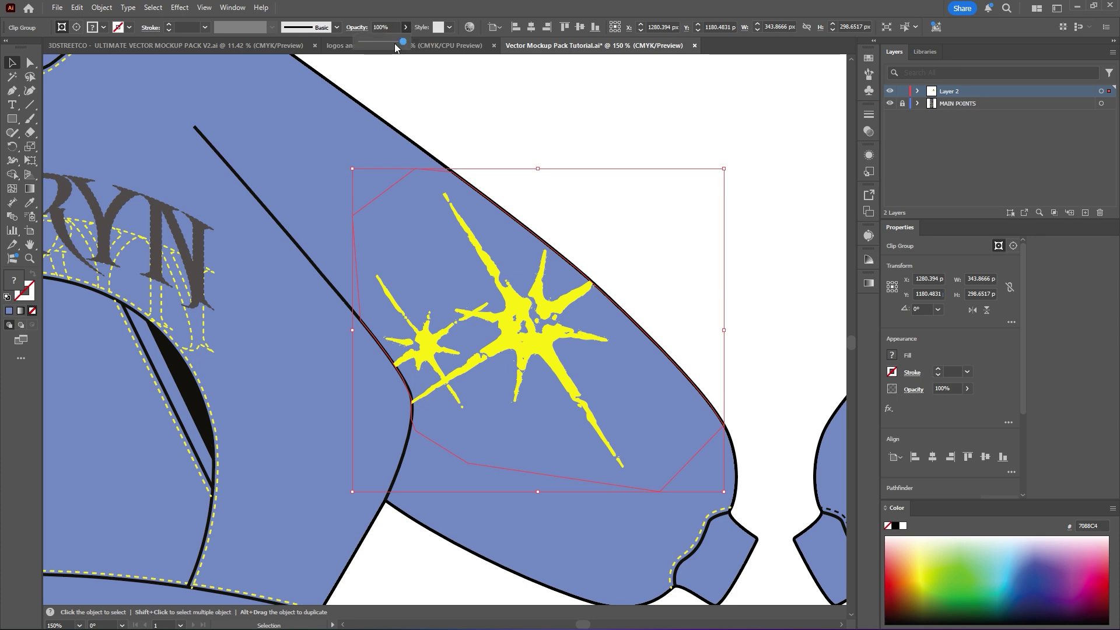
drag(385, 44, 383, 45)
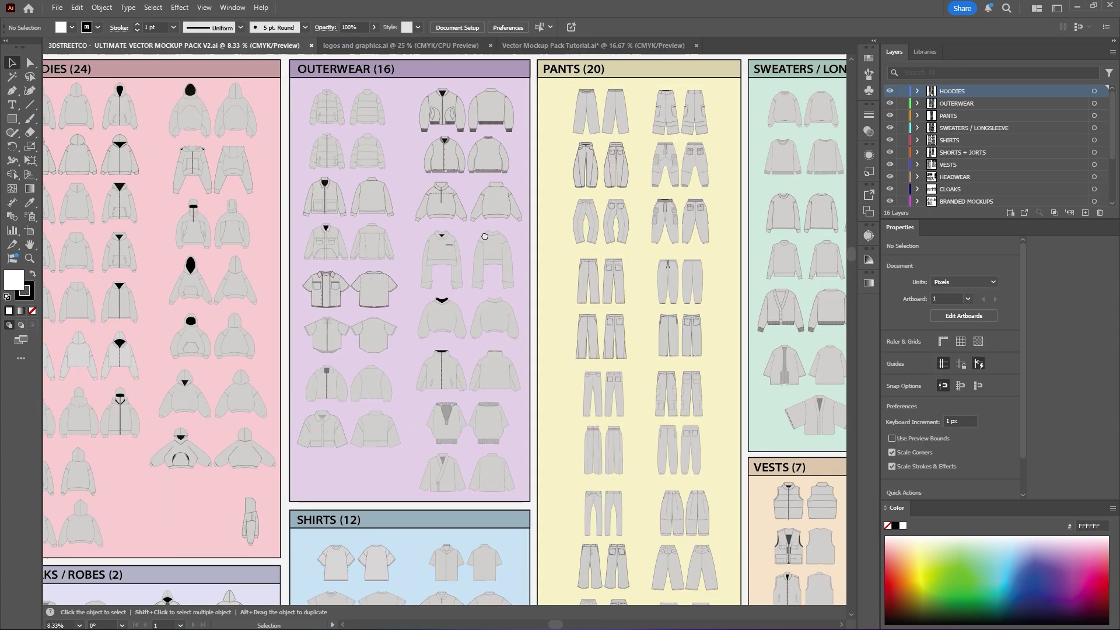
Bring the short-sleeve camp-collar button-up from the Shirts section of the ULTIMATE VECTOR MOCKUP PACK V2 document into the Vector Mockup Pack Tutorial document.
scroll(535, 224, down, 4)
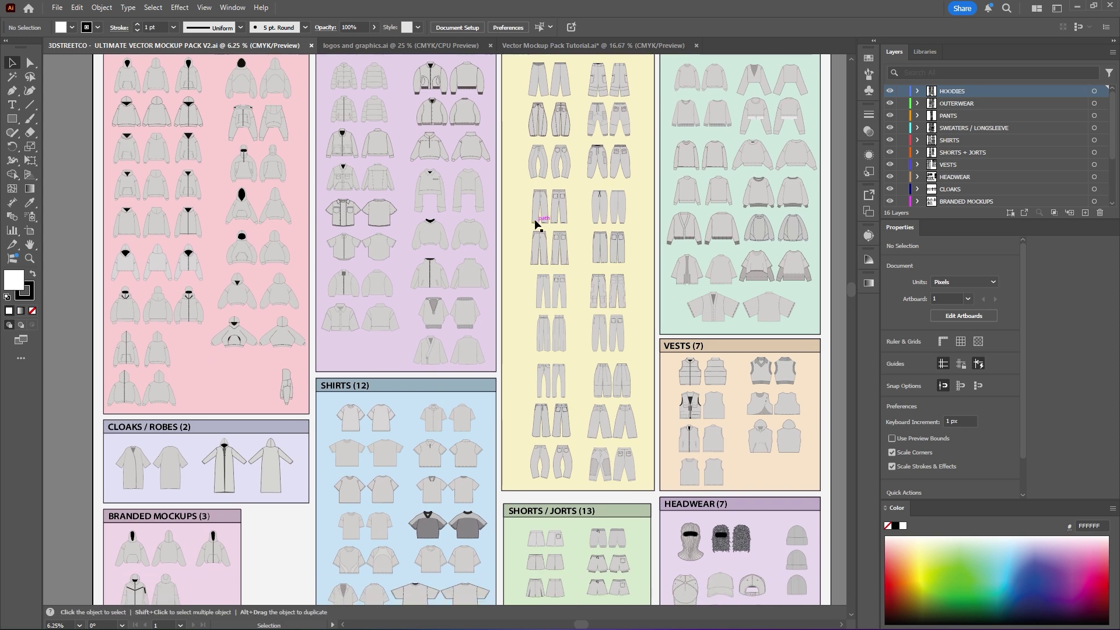
scroll(519, 245, up, 1)
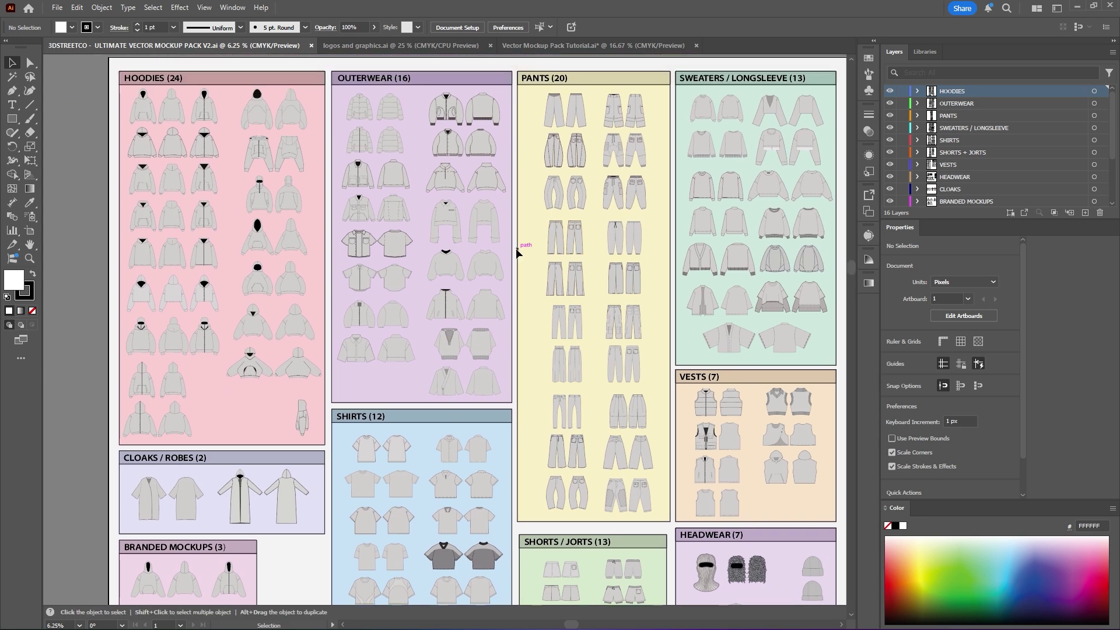
drag(460, 354, 491, 320)
scroll(486, 422, up, 1)
drag(486, 427, 485, 380)
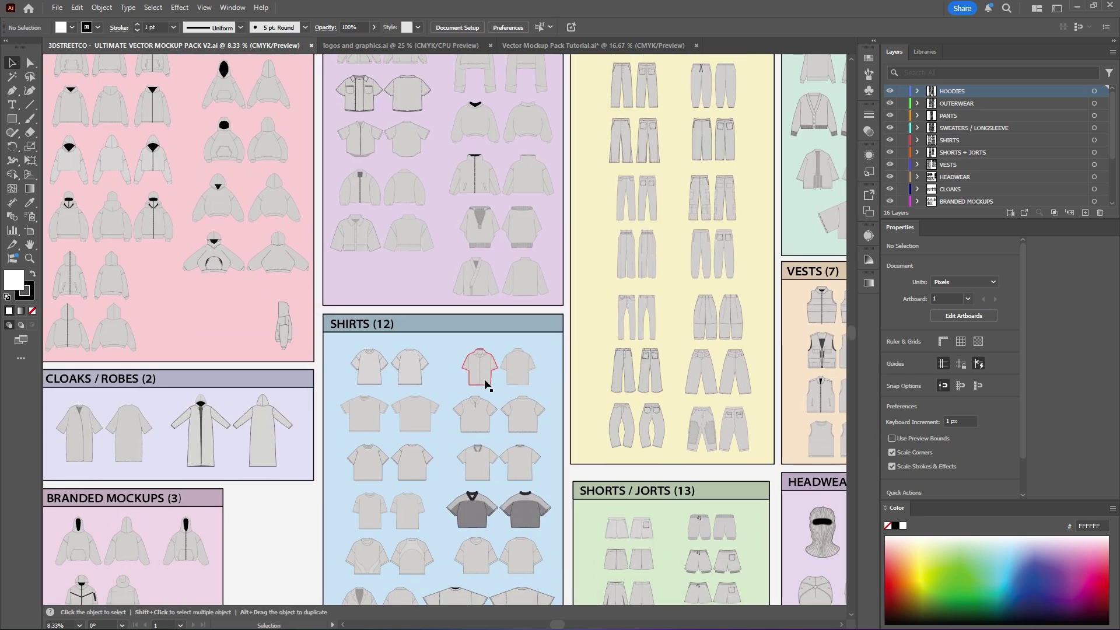
click(514, 376)
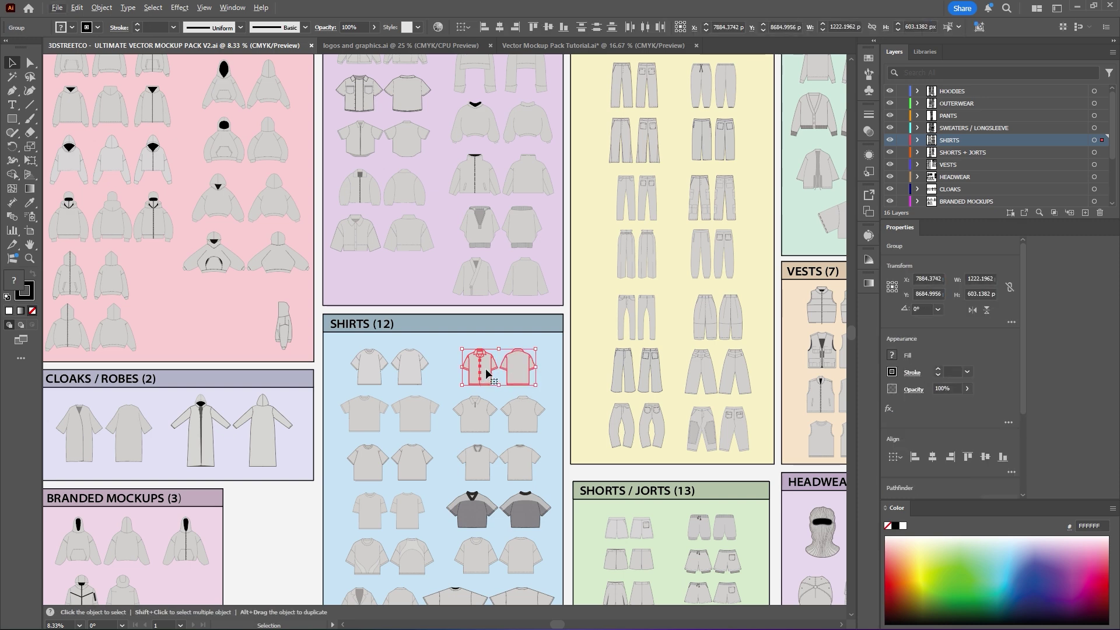
drag(488, 369, 551, 50)
drag(603, 307, 601, 306)
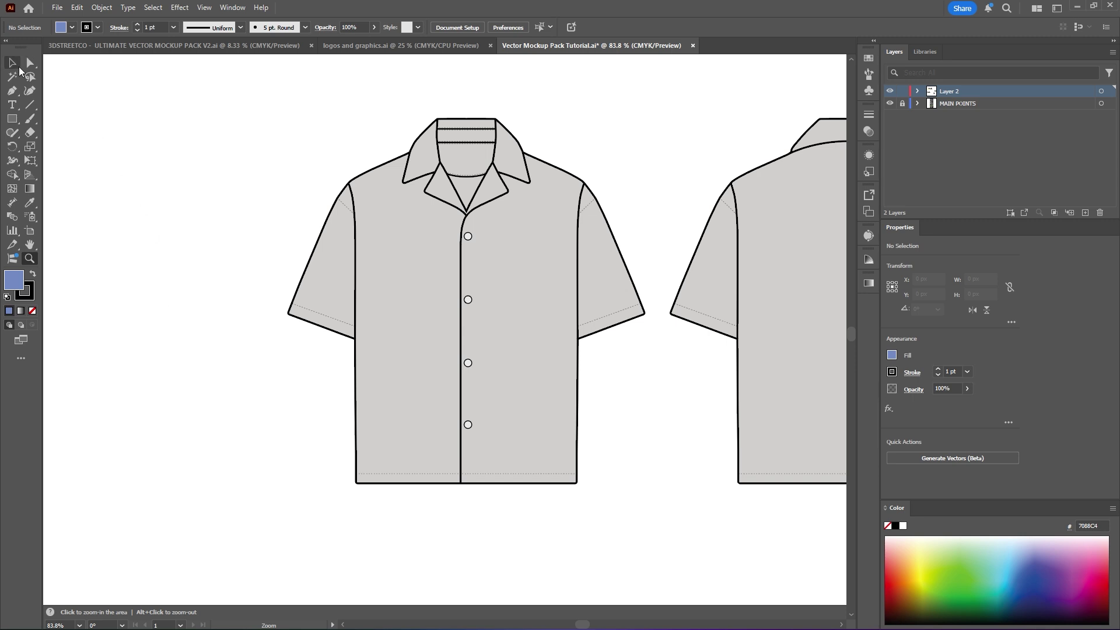
Crop the front view of the shirt by moving all its bottom hem anchor points straight up.
click(30, 63)
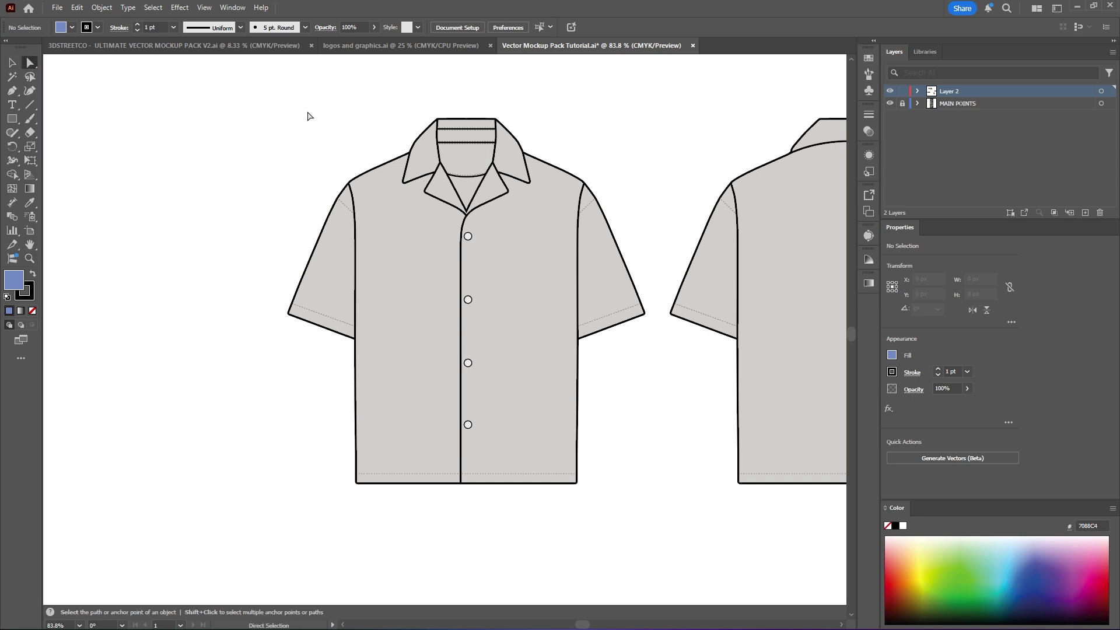
drag(305, 534, 637, 400)
drag(576, 482, 580, 412)
click(604, 394)
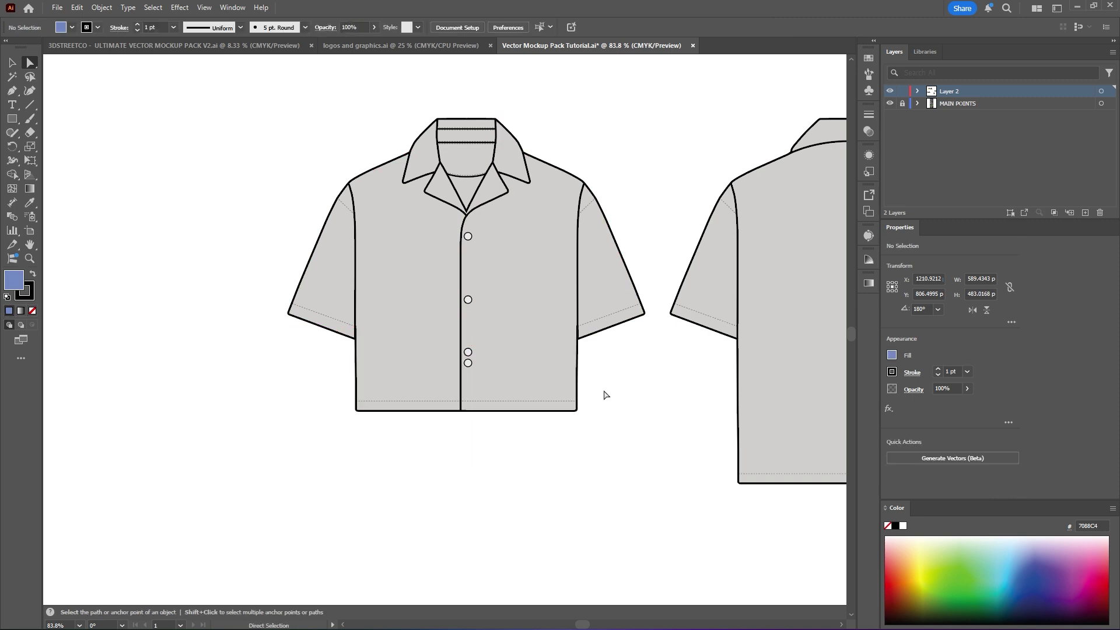
Delete the displaced extra button just above the lowest button on the cropped shirt front.
key(v)
scroll(455, 332, up, 1)
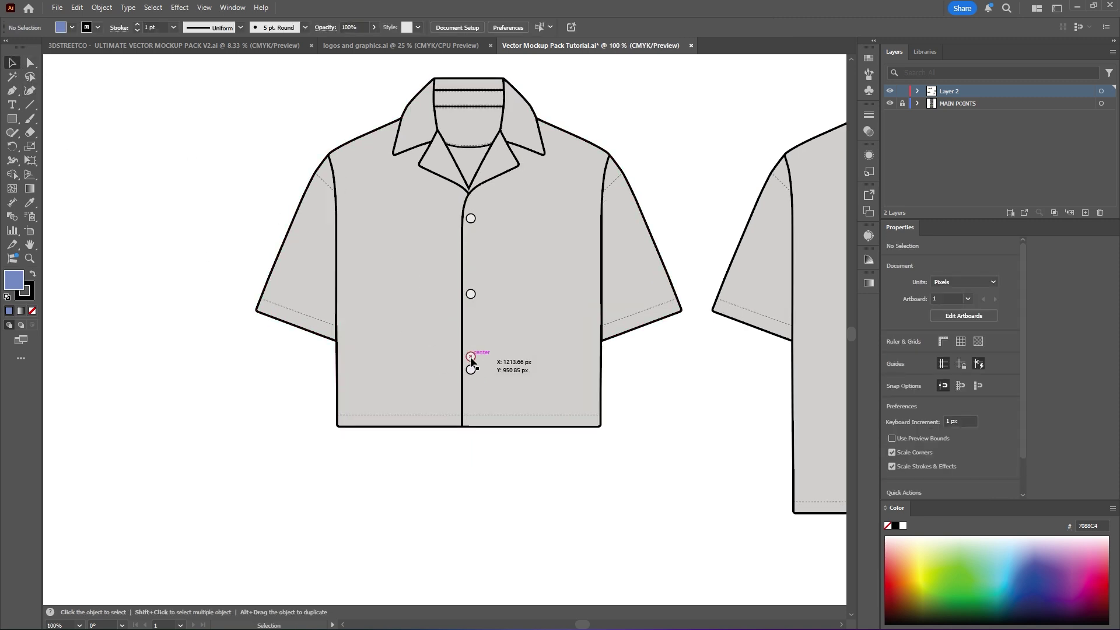
click(471, 356)
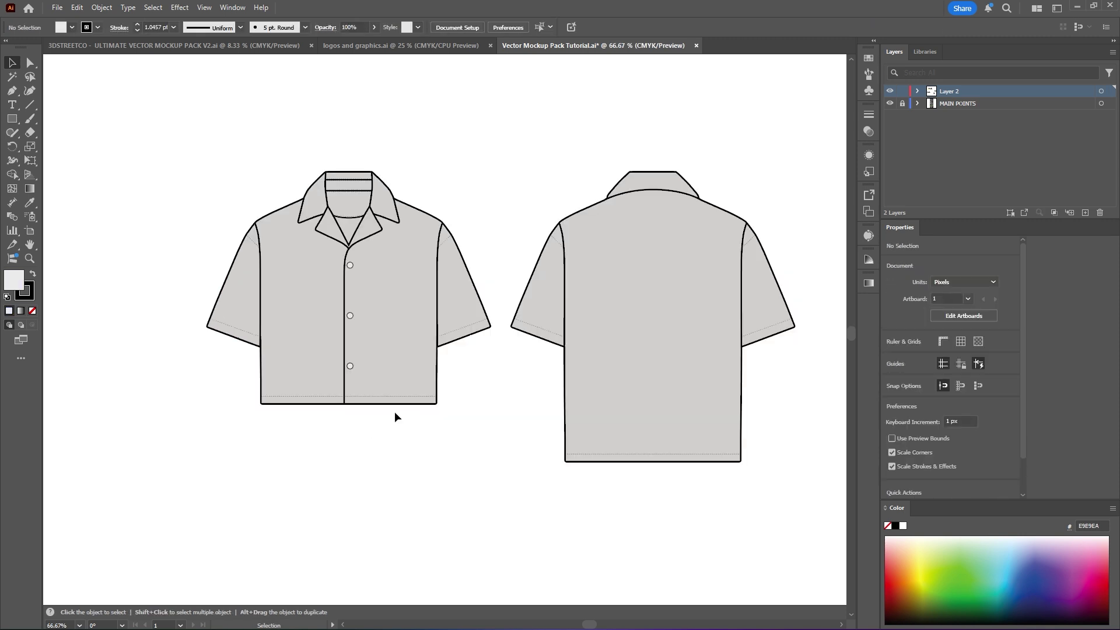
Try to reshape the front shirt's outer sleeve by moving its hem and edge anchor points outward, undoing each attempt.
click(29, 63)
scroll(293, 350, up, 2)
drag(203, 327, 227, 262)
key(ctrl+z)
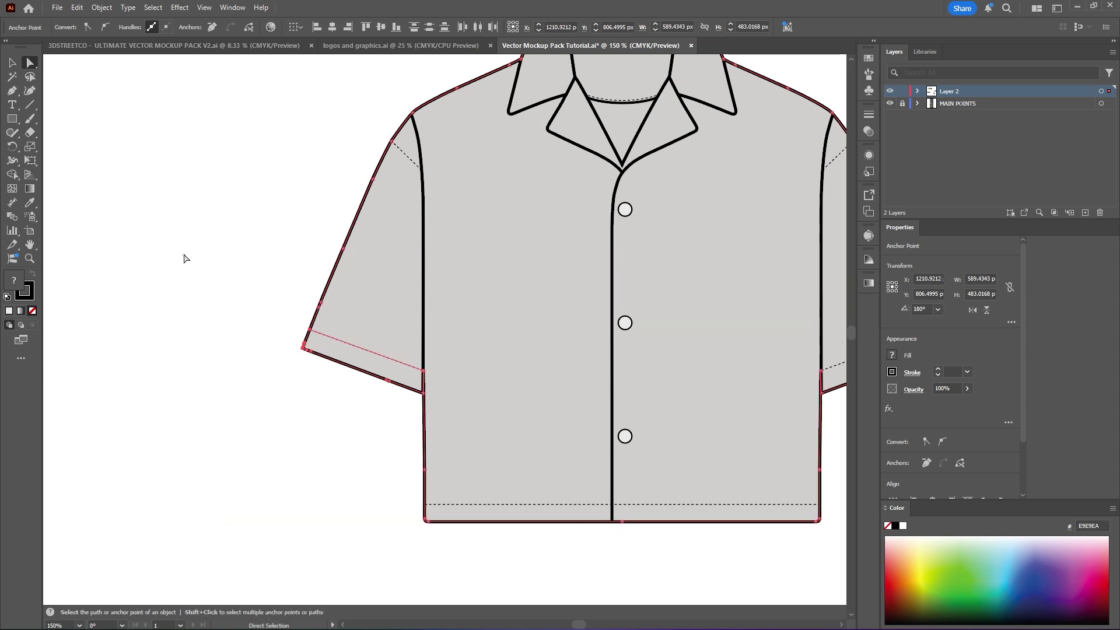
drag(177, 204, 336, 373)
drag(310, 330, 270, 310)
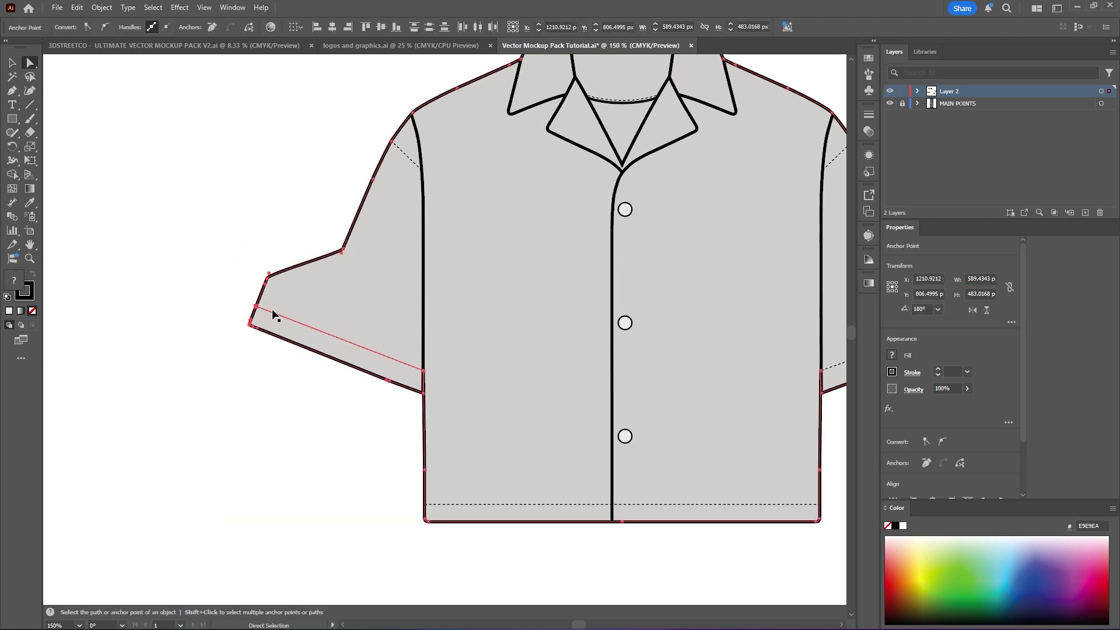
key(ctrl+z)
Widen the front shirt's outer sleeve by shifting its hem and edge anchor points outward and adjusting the shoulder anchors and stitch to match.
drag(377, 382, 377, 382)
drag(372, 180, 386, 127)
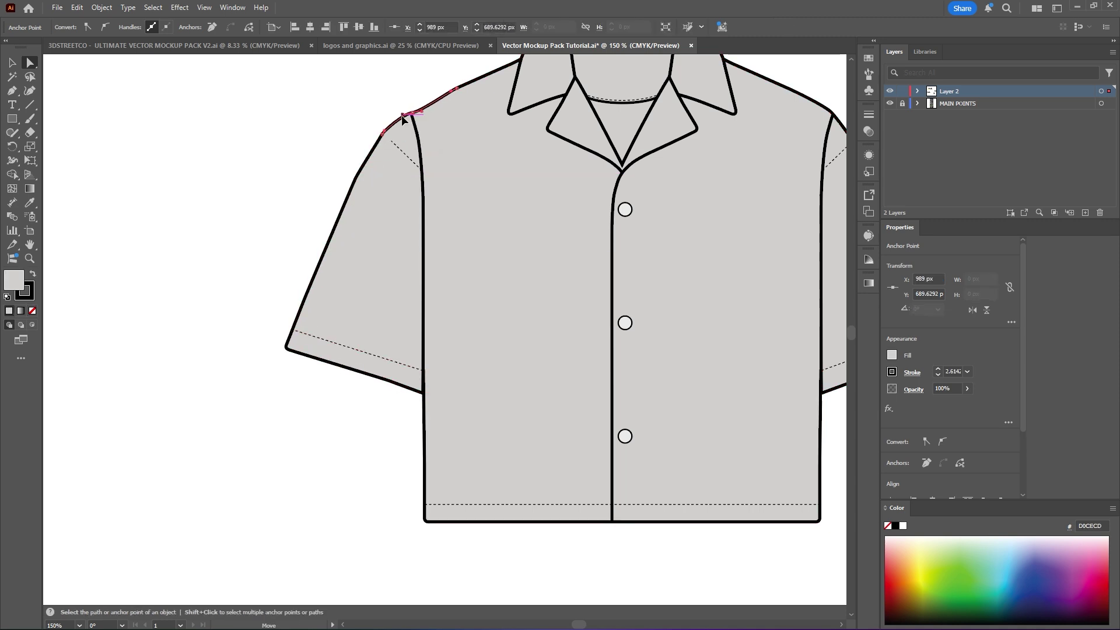
scroll(406, 121, up, 2)
drag(426, 197, 402, 183)
click(395, 117)
scroll(431, 190, down, 4)
scroll(442, 192, right, 1)
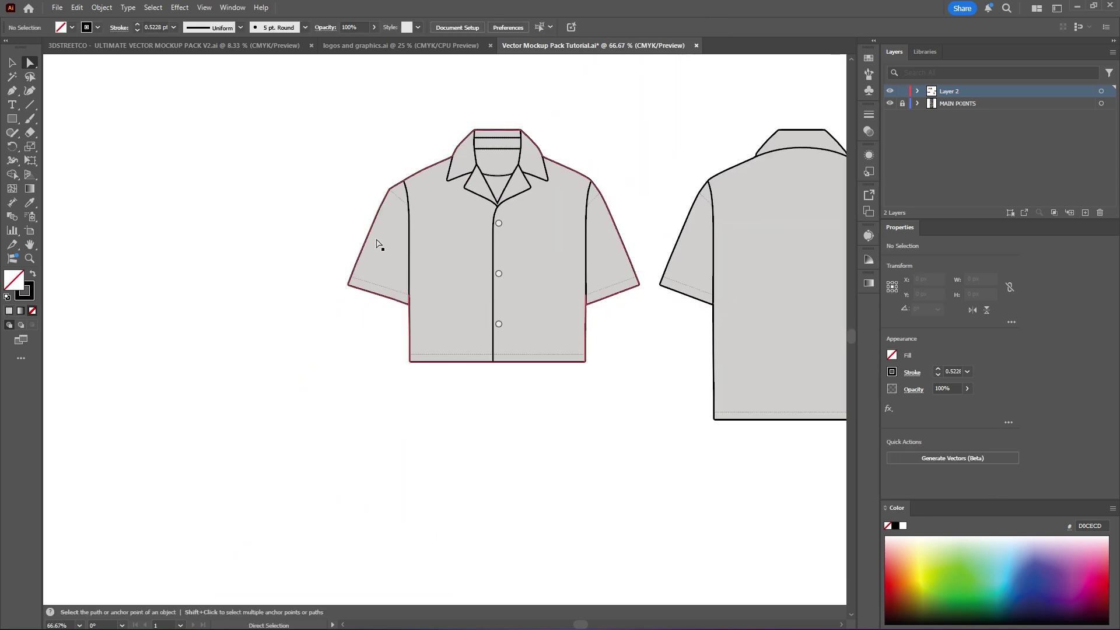
scroll(700, 213, right, 1)
scroll(700, 212, up, 1)
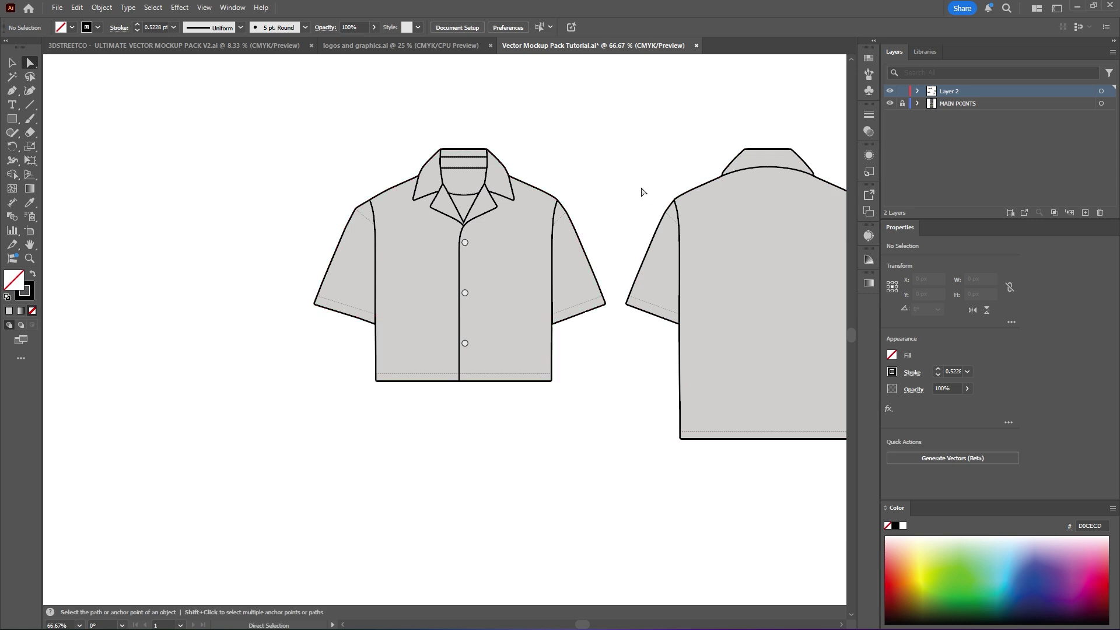
Copy a drawstring pair from the Drawstrings set under Mockup Attachments in the mockup pack document.
click(400, 45)
click(174, 45)
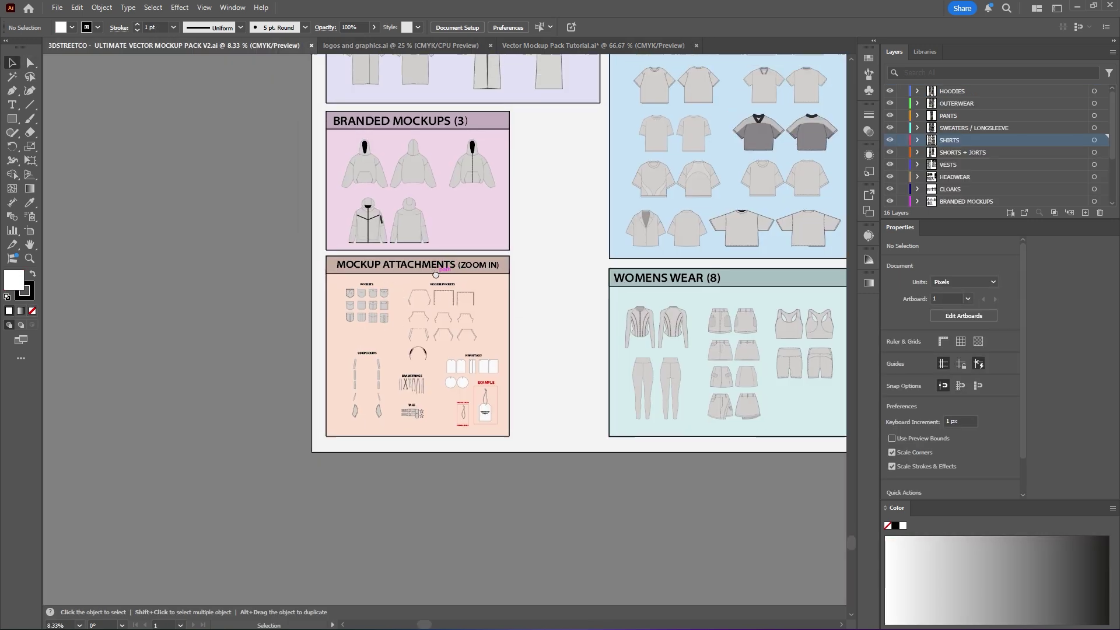
scroll(400, 310, up, 1)
scroll(401, 305, up, 1)
drag(403, 299, 485, 238)
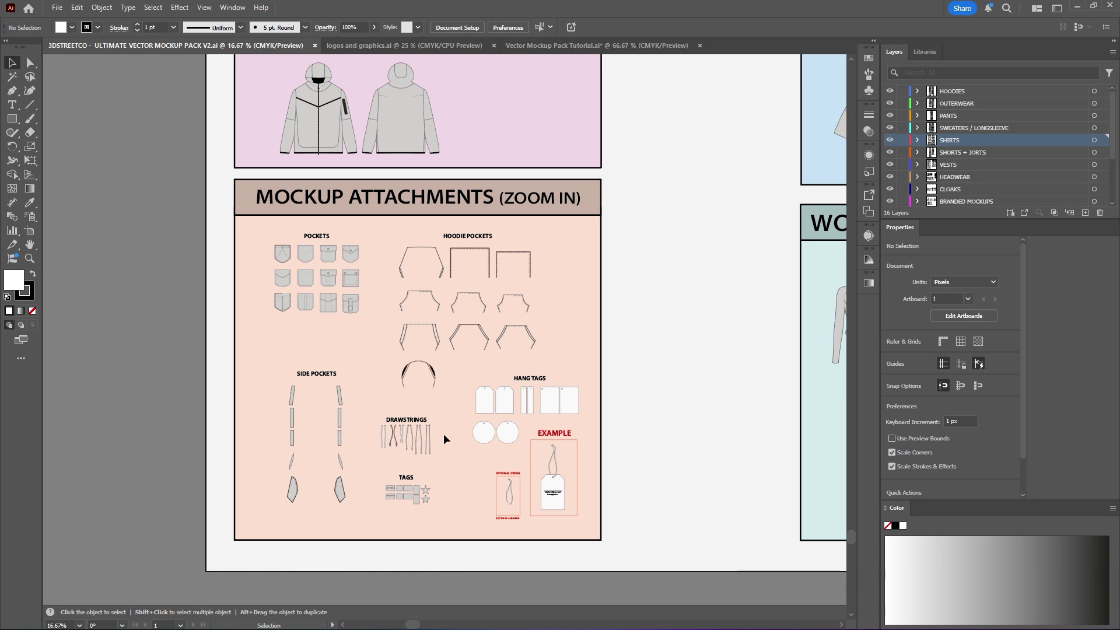
click(420, 444)
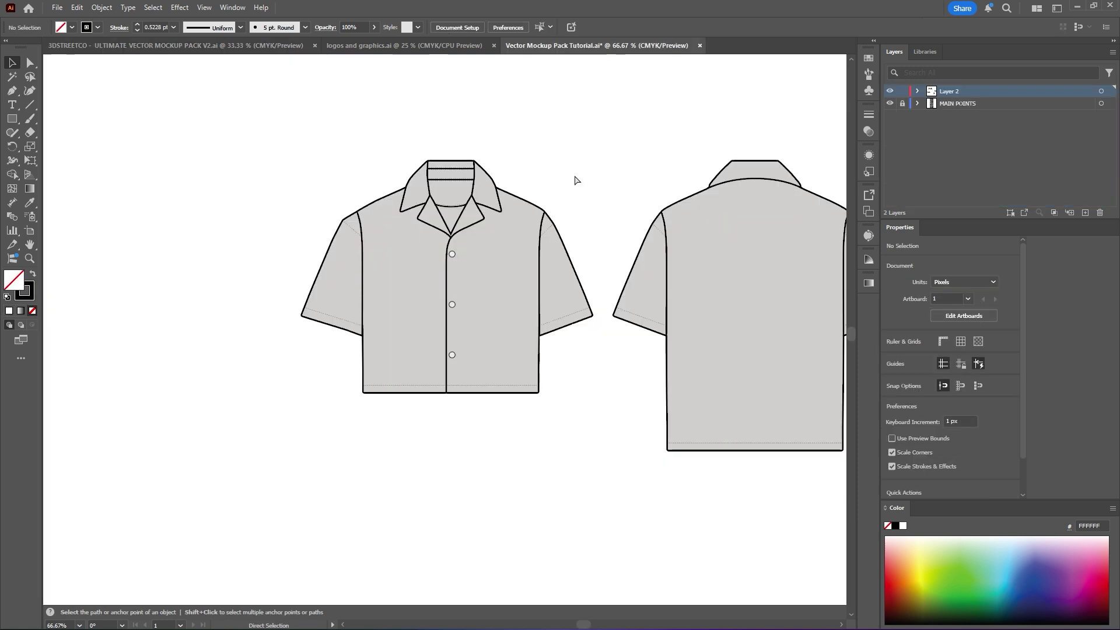
Paste the drawstring pair into the Vector Mockup Pack Tutorial document and move it onto the front view of the blue hoodie.
key(ctrl+v)
drag(452, 302, 600, 286)
scroll(511, 231, down, 3)
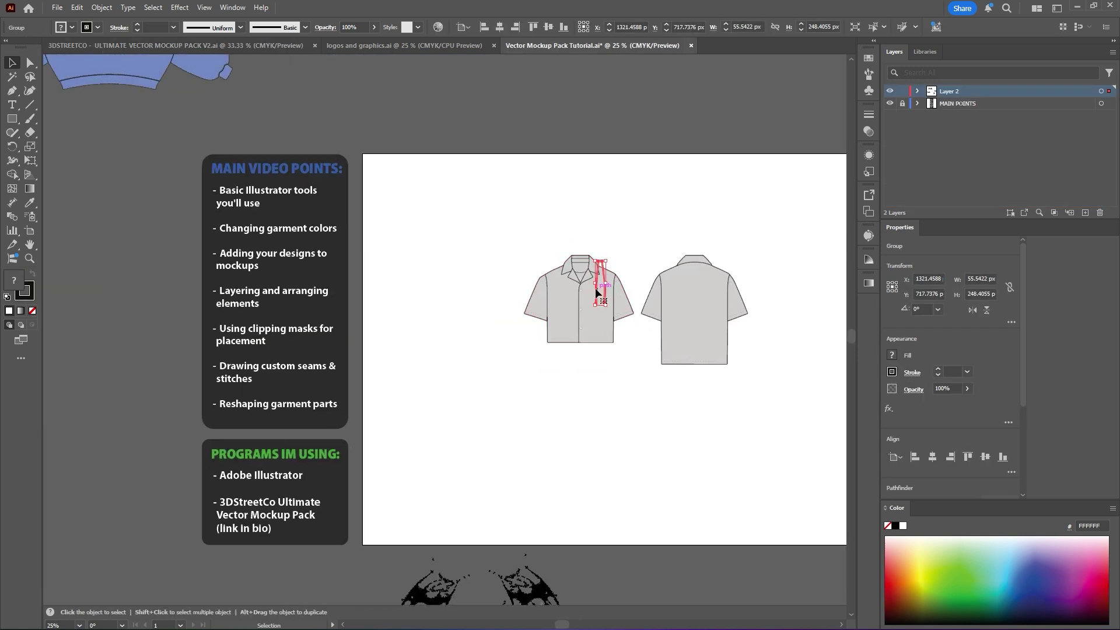
drag(211, 148, 610, 443)
drag(280, 299, 249, 285)
scroll(250, 284, up, 4)
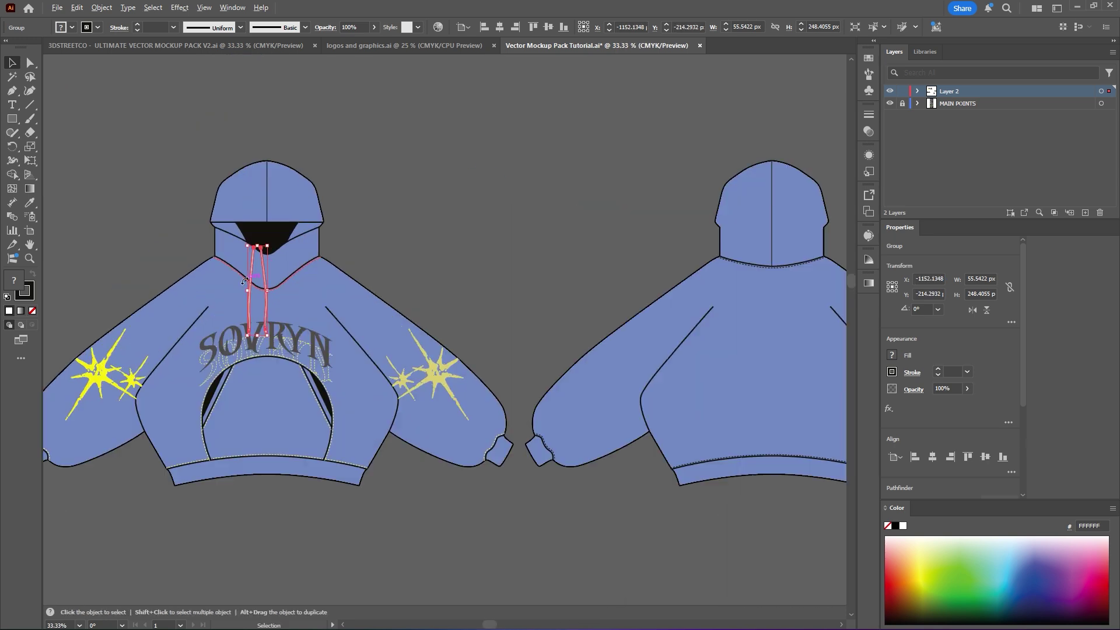
Position the drawstring pair just below the hood opening on the front hoodie, centered over the neckline, and deselect it.
double_click(335, 271)
drag(335, 271, 374, 277)
double_click(454, 224)
drag(455, 226, 601, 228)
click(516, 256)
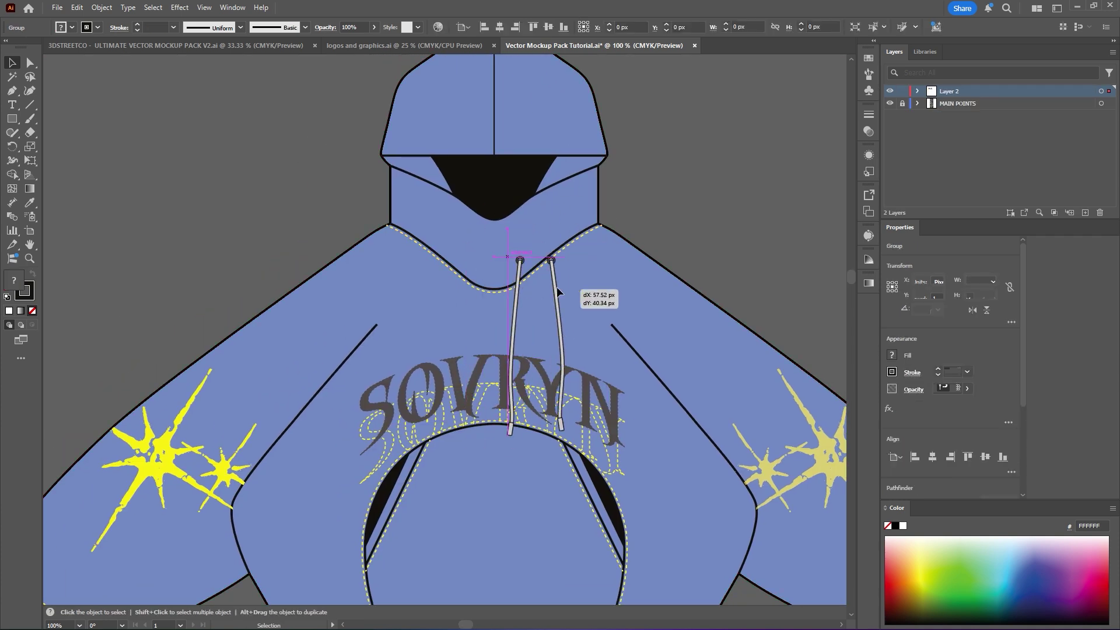
click(665, 196)
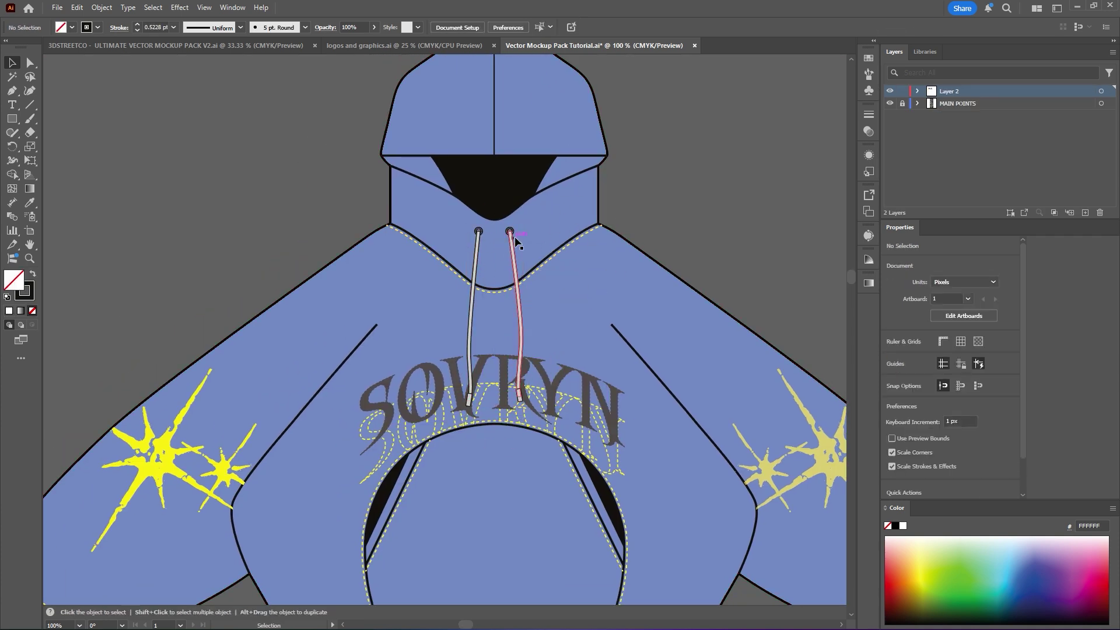
Isolate the drawstring group on the front hoodie and move the right drawstring with its eyelet outward to widen the gap.
scroll(499, 275, up, 1)
double_click(515, 257)
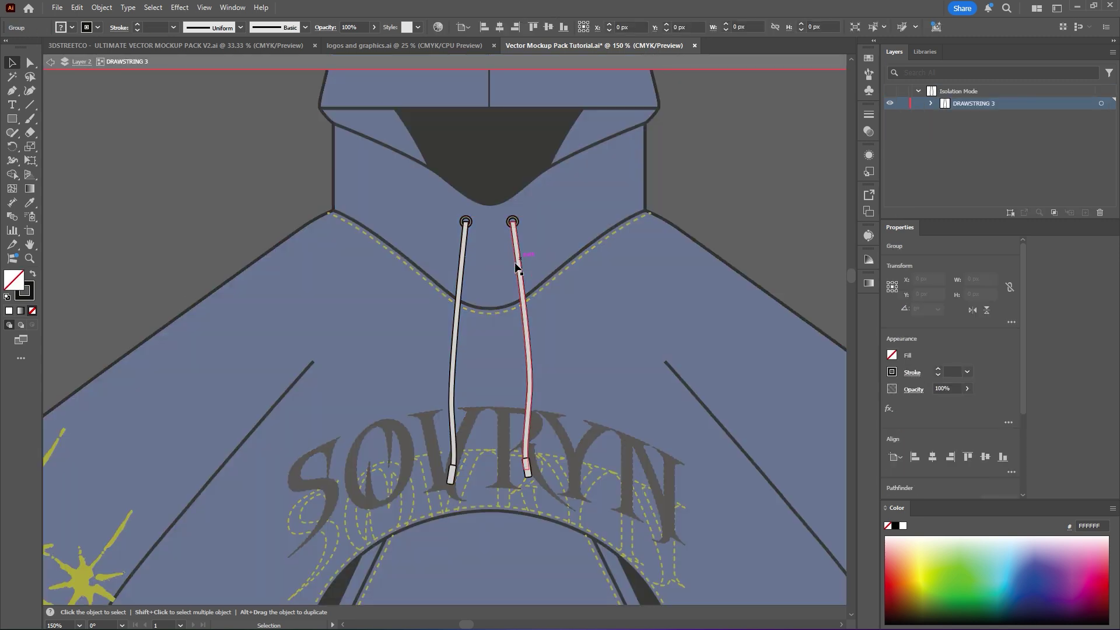
drag(610, 541, 613, 543)
click(629, 303)
drag(211, 314, 534, 502)
click(609, 395)
drag(525, 300, 532, 274)
key(ctrl+z)
click(656, 206)
key(ctrl+z)
click(575, 267)
Exit the drawstring group's isolation and shift the whole pair slightly left to center it on the hoodie neckline.
double_click(688, 206)
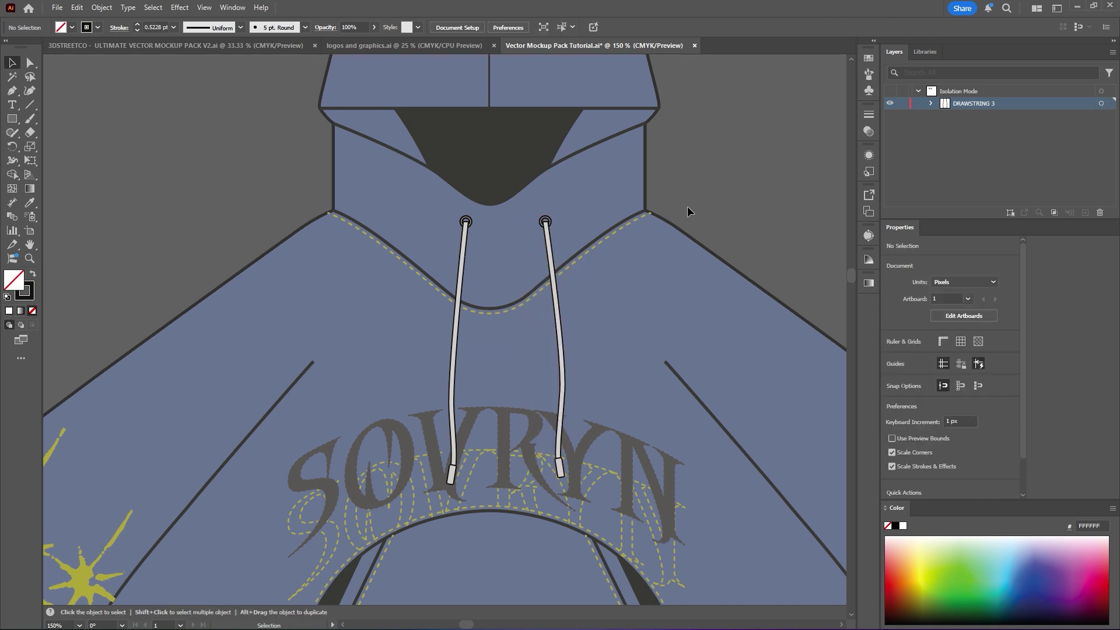
double_click(687, 206)
drag(548, 249, 535, 251)
key(ctrl+equal)
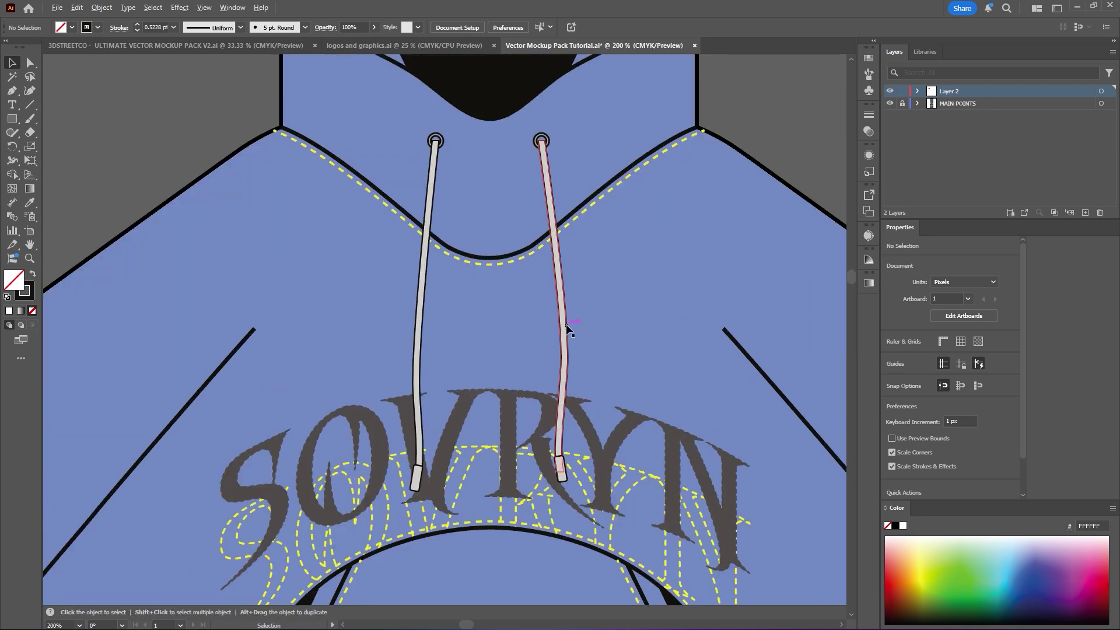
Recolor both drawstring cords with the blue fill 5C7DE5 to blend with the hoodie.
click(561, 296)
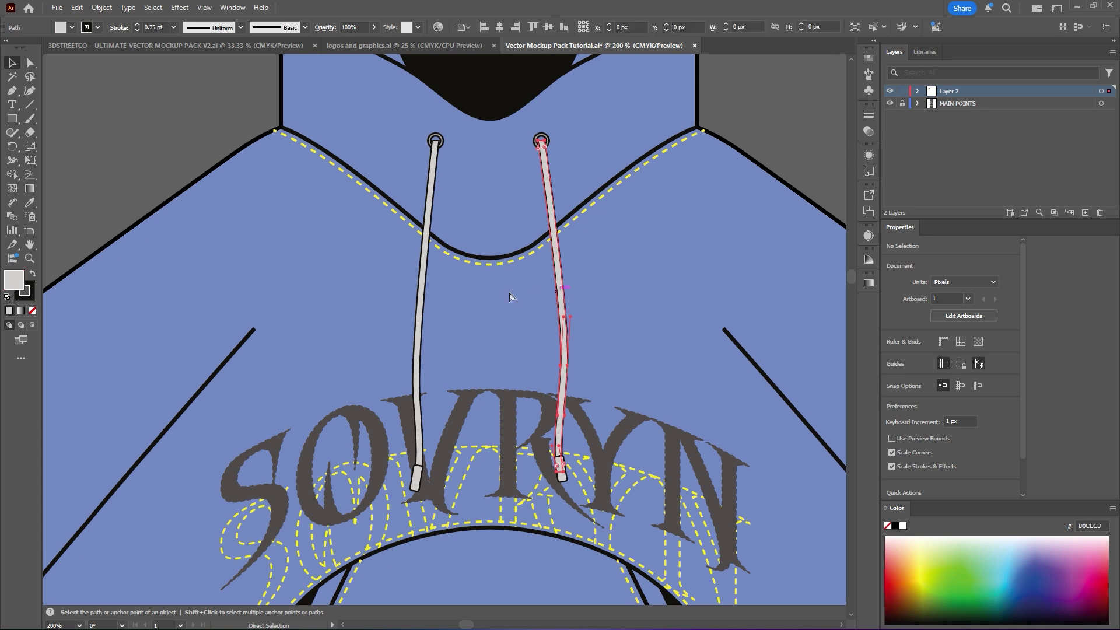
shift+click(423, 287)
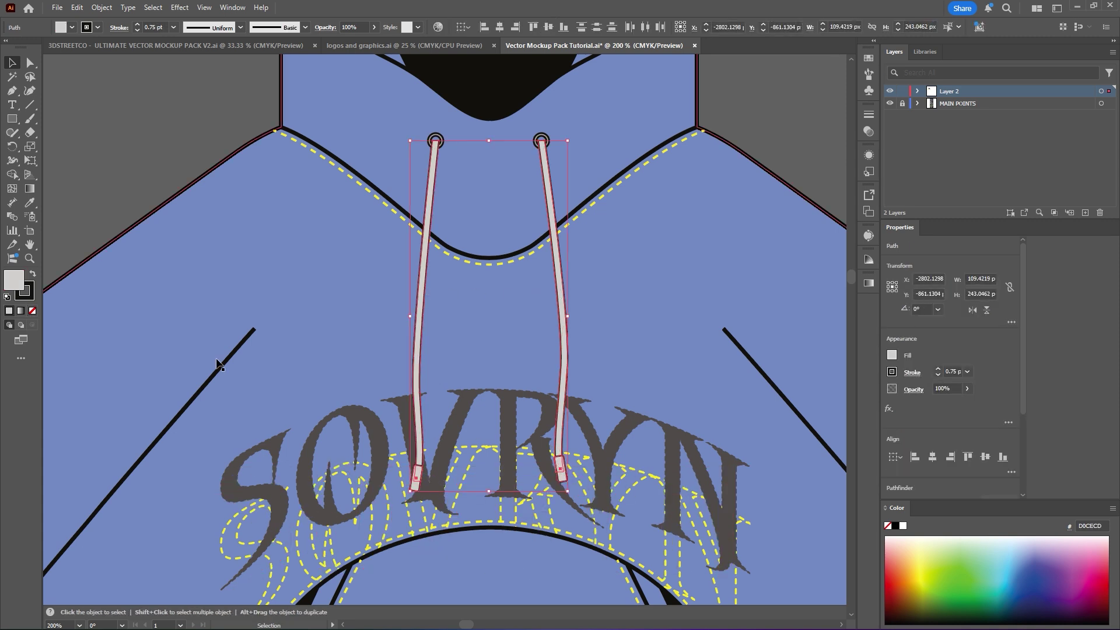
double_click(17, 284)
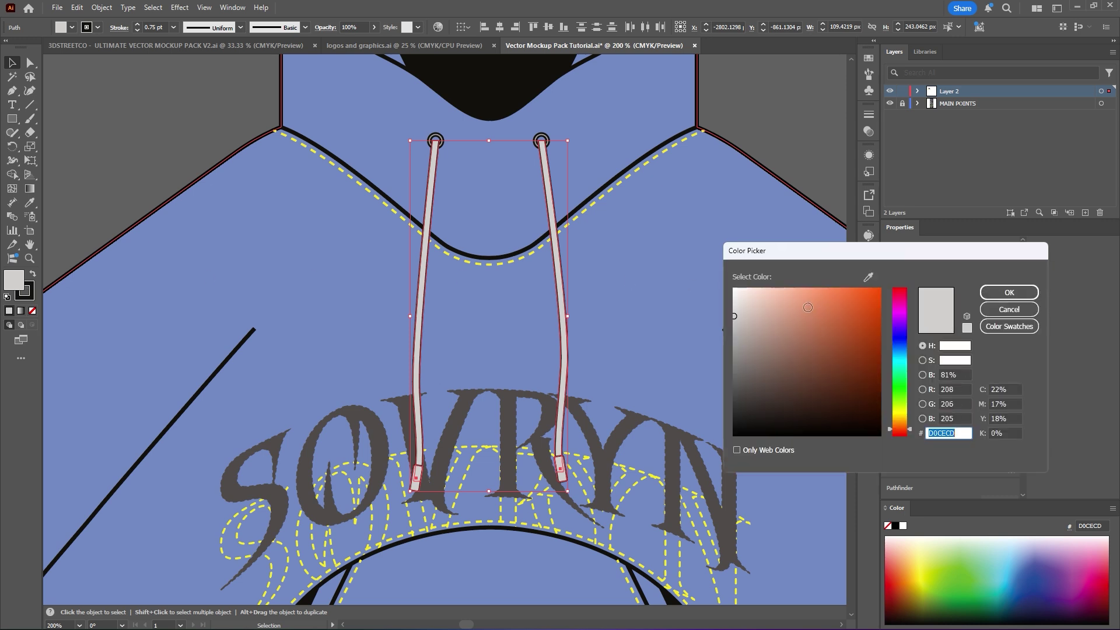
click(798, 308)
click(844, 288)
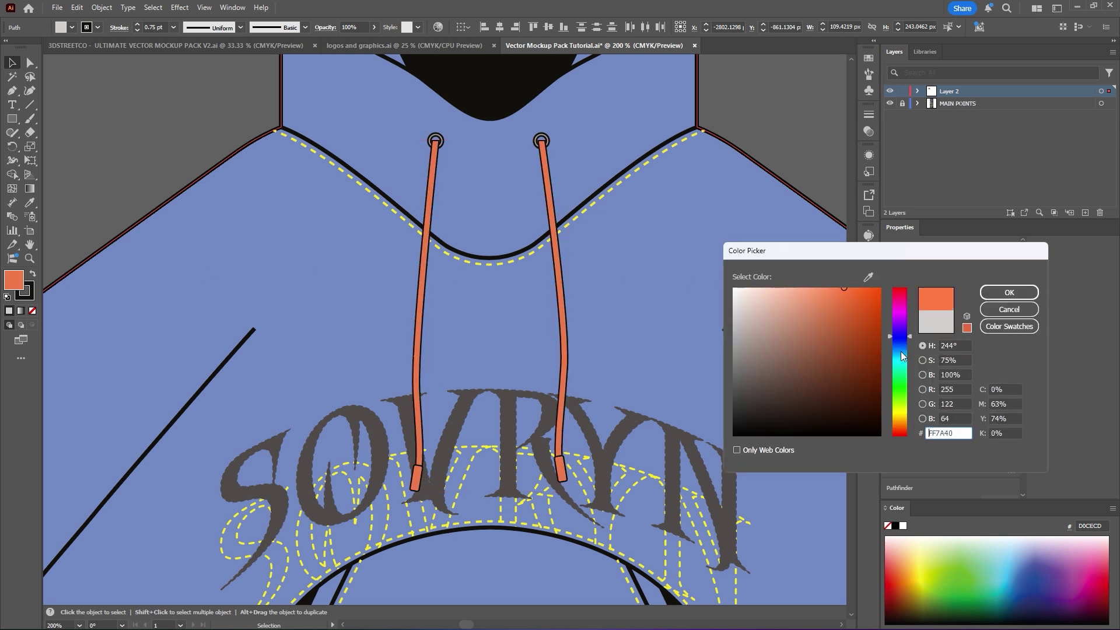
drag(902, 356, 907, 343)
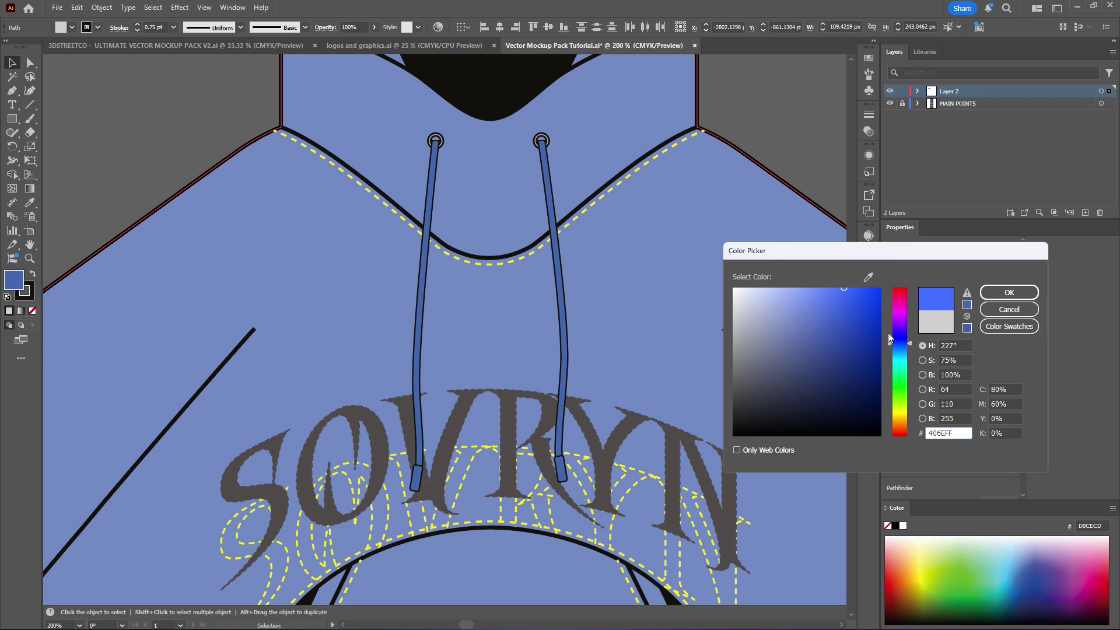
drag(848, 303, 821, 299)
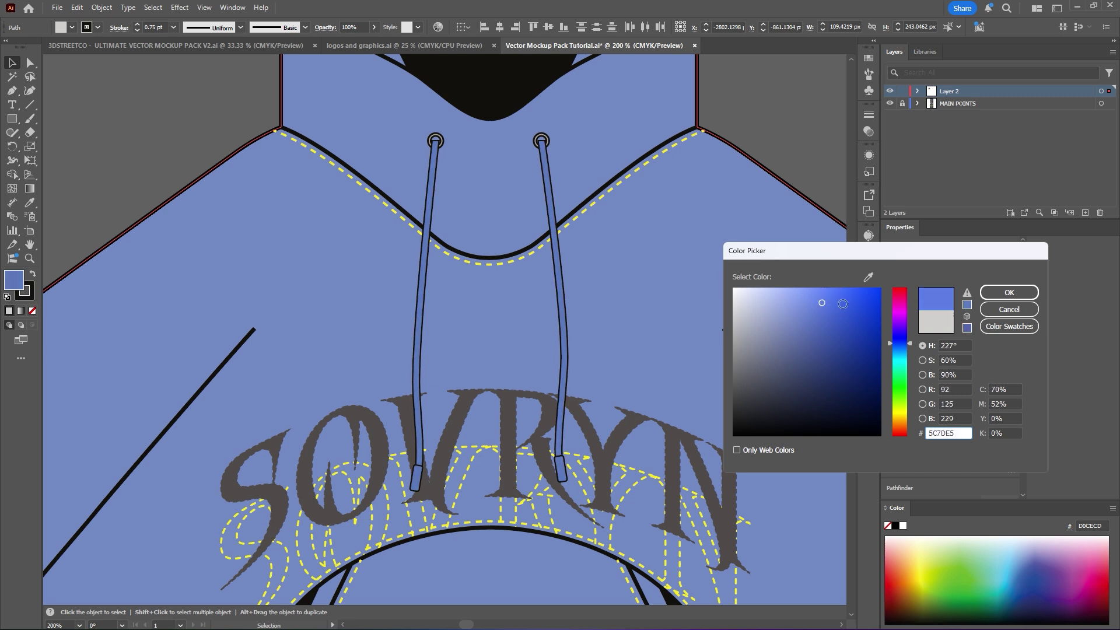
click(1009, 292)
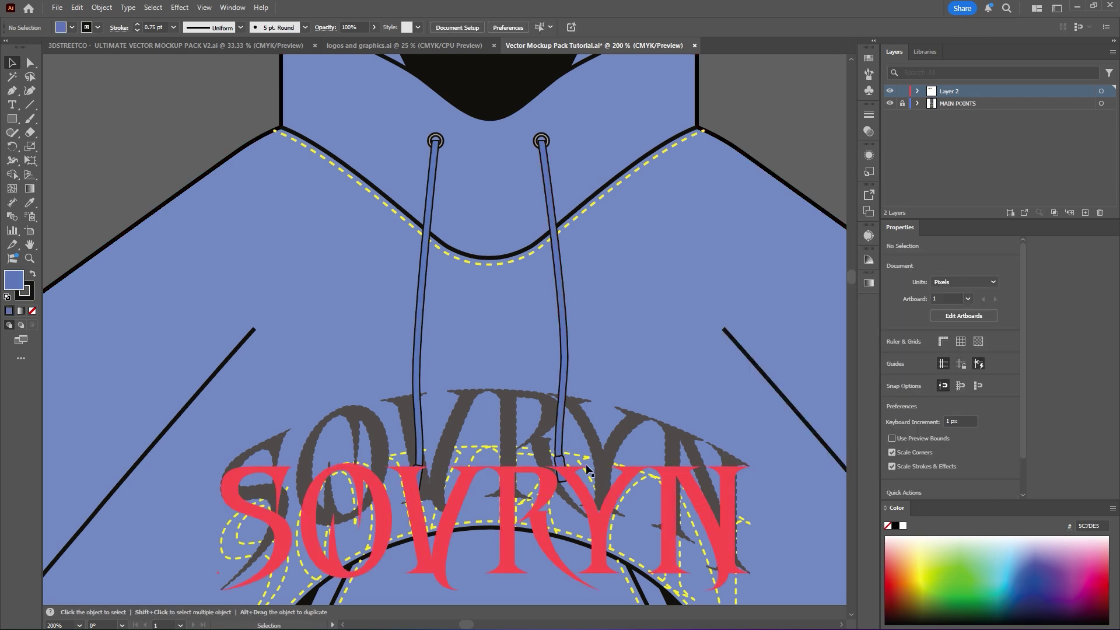
Fill the tips of both drawstrings with yellow FFE919 and deselect them.
scroll(564, 470, down, 1)
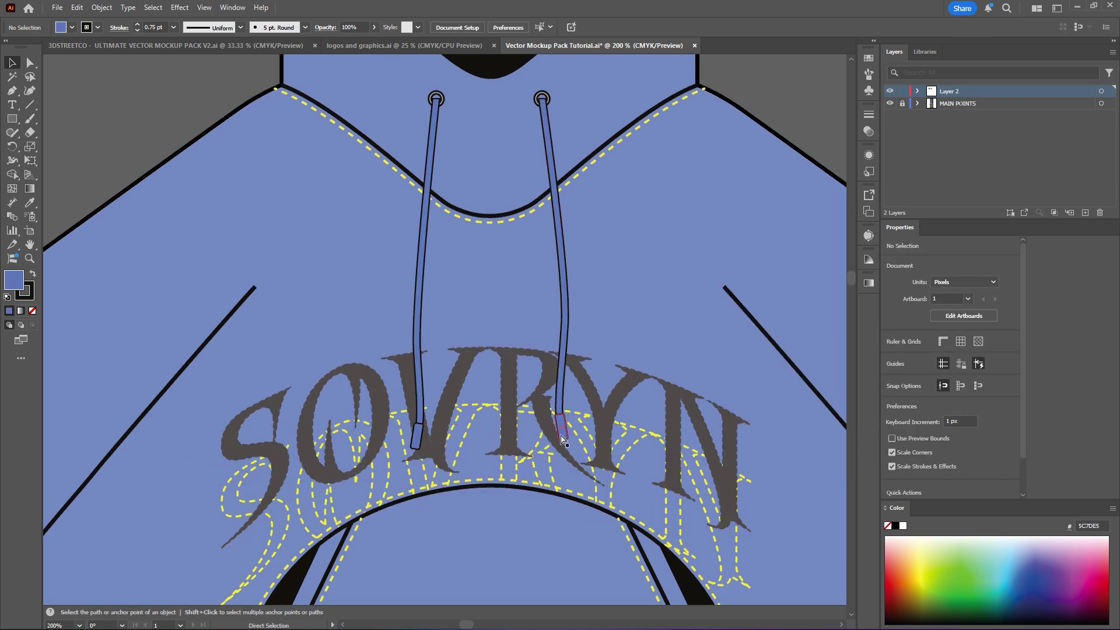
click(561, 437)
shift+click(420, 438)
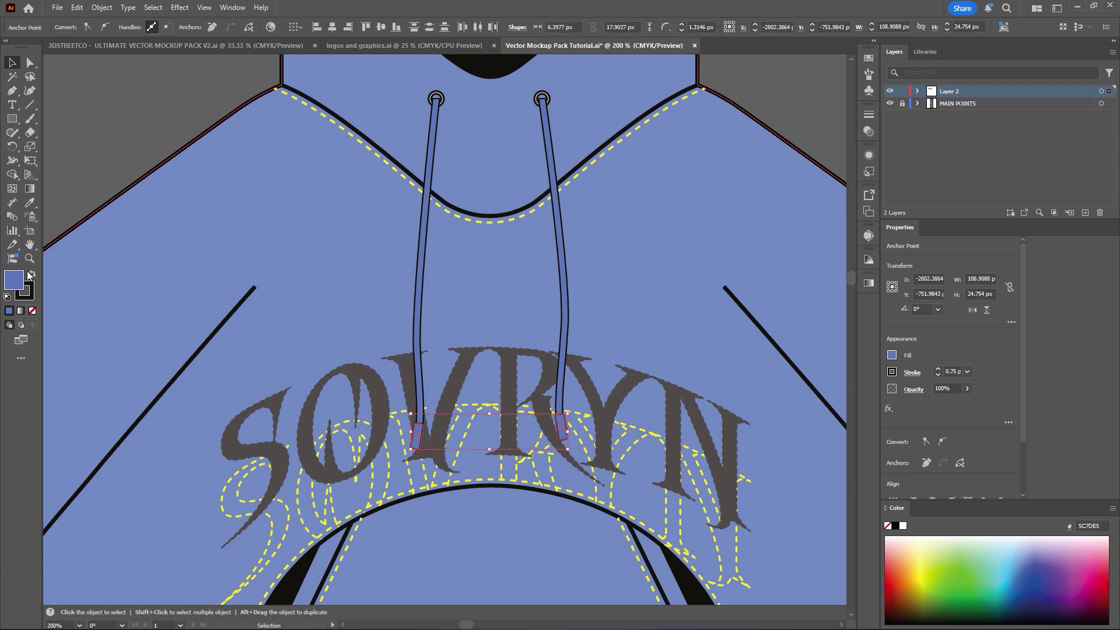
double_click(16, 282)
text(FFE919)
click(1009, 292)
click(770, 95)
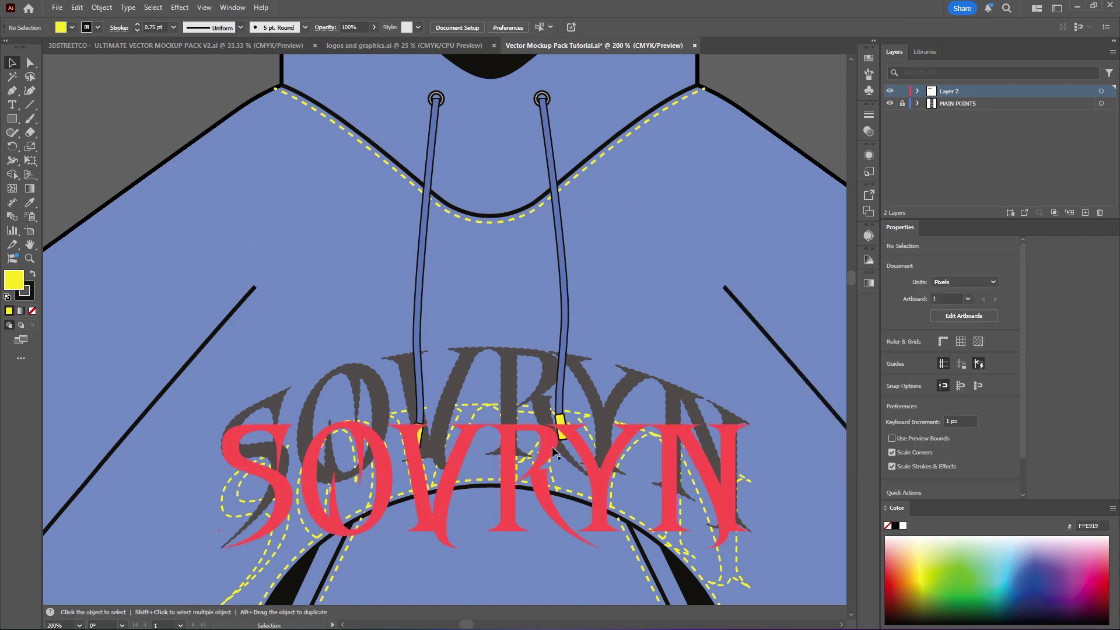
scroll(591, 426, down, 4)
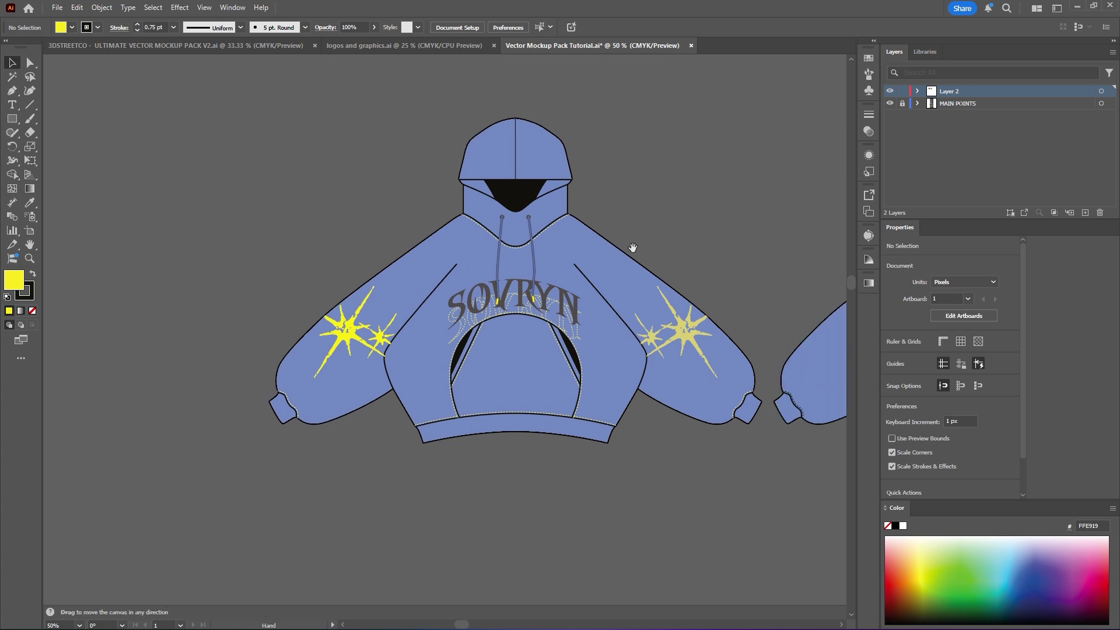
click(534, 251)
click(673, 213)
drag(673, 213, 620, 220)
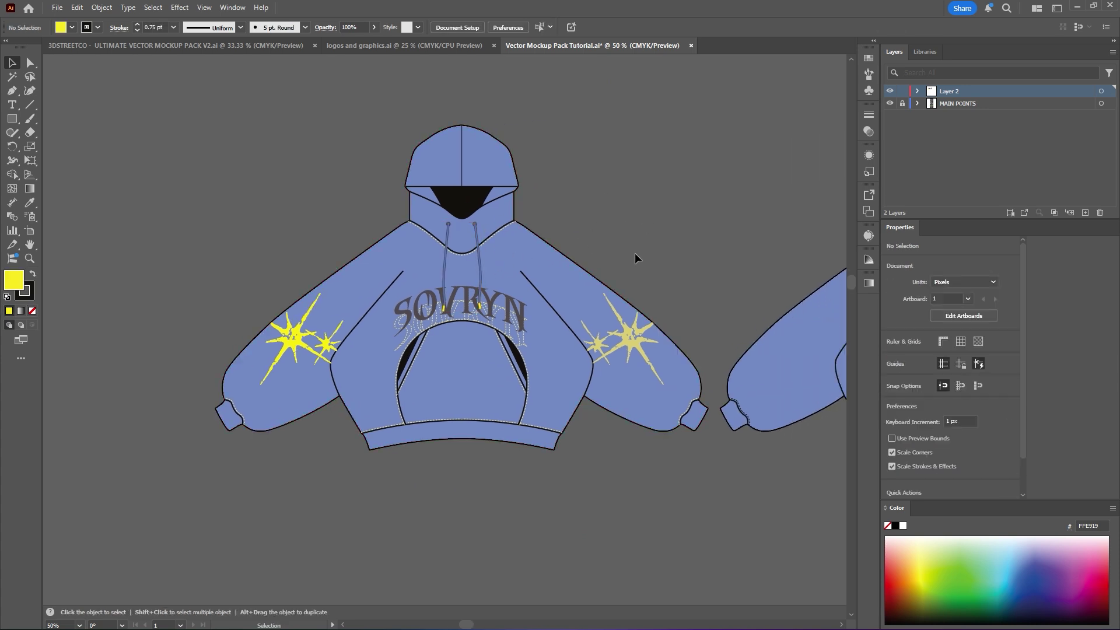
scroll(642, 267, up, 1)
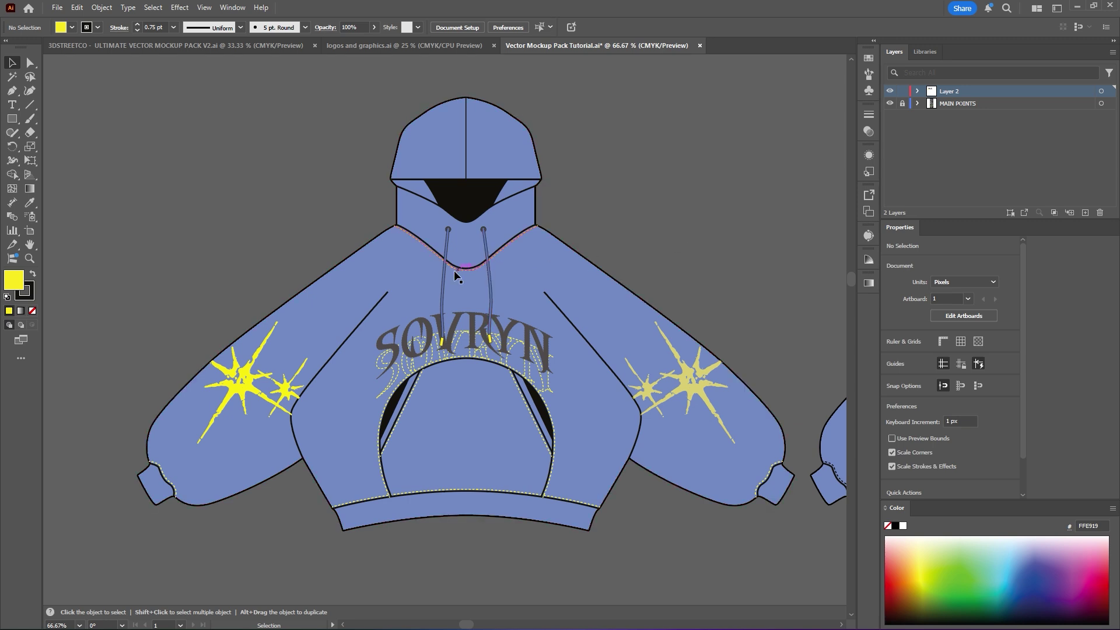
scroll(447, 279, down, 1)
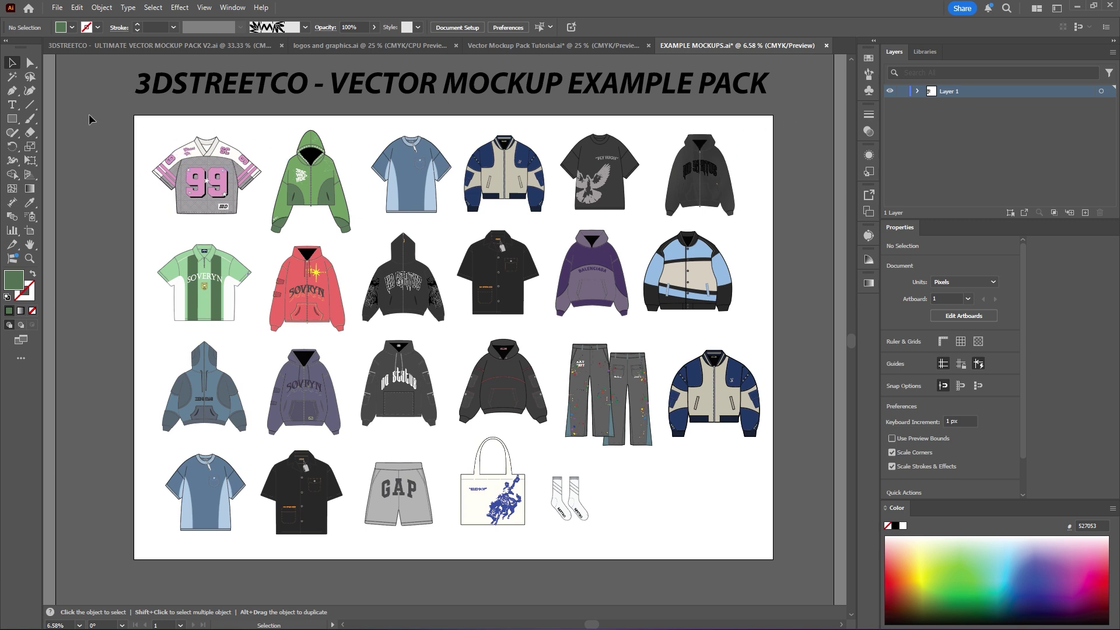
Try to move the football jersey artwork up and to the right inside its isolated group in the example mockups, and undo it.
scroll(177, 159, up, 4)
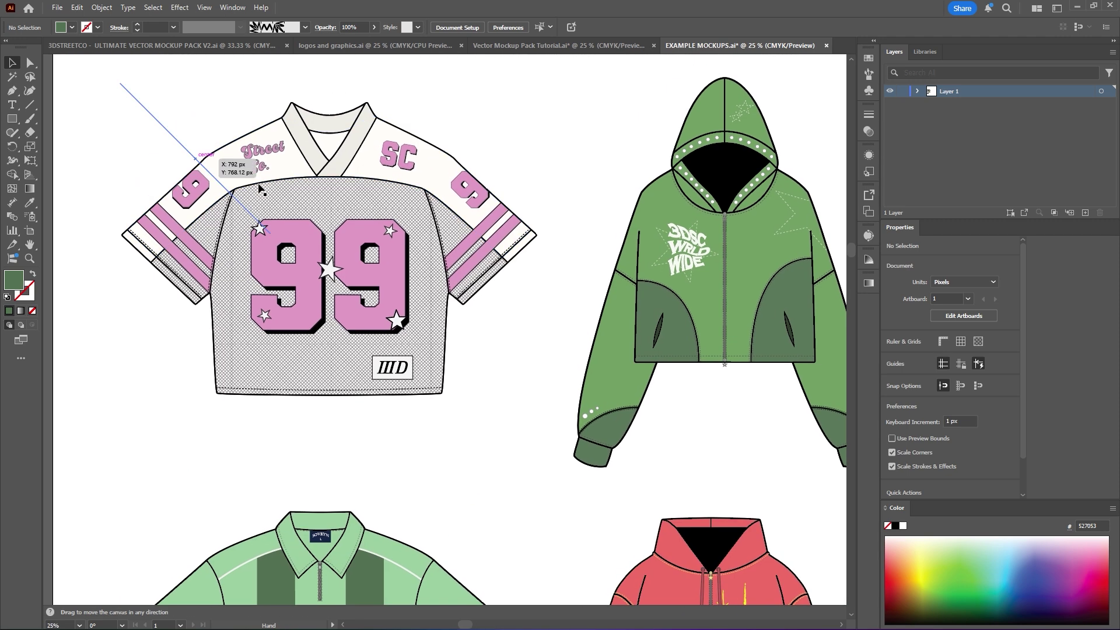
drag(367, 235, 344, 240)
key(v)
click(501, 217)
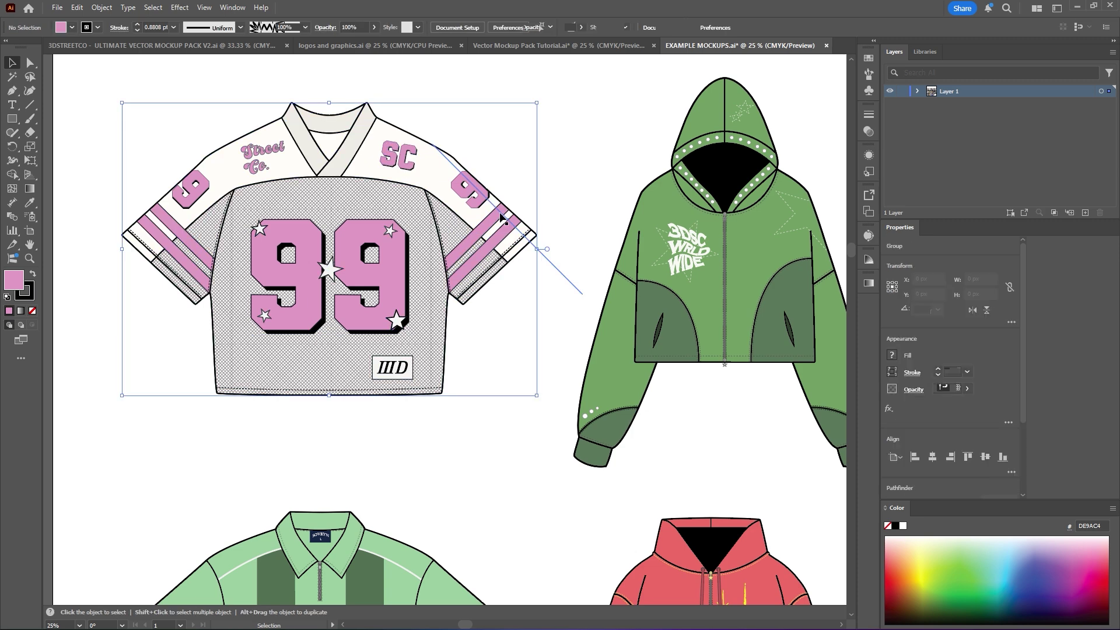
double_click(500, 217)
drag(489, 214, 626, 173)
key(ctrl+z)
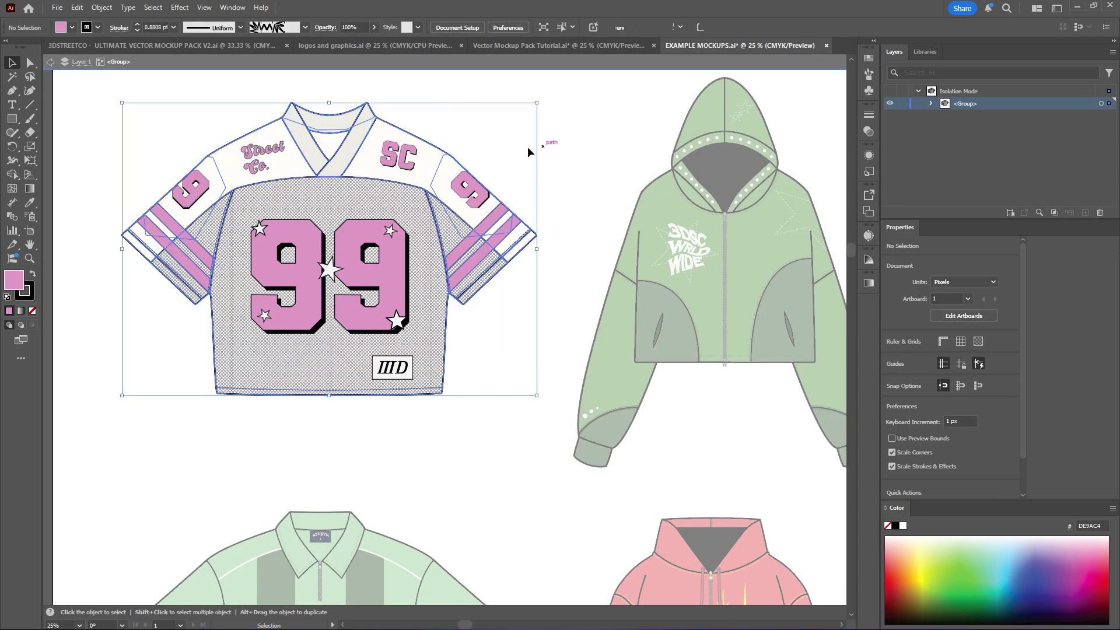
Isolate the nested FOOTBALL JERSEY FRONT group, try to pull a right sleeve piece away from the jersey, and undo the change.
double_click(476, 228)
drag(501, 231, 626, 152)
key(ctrl+z)
key(ctrl+z)
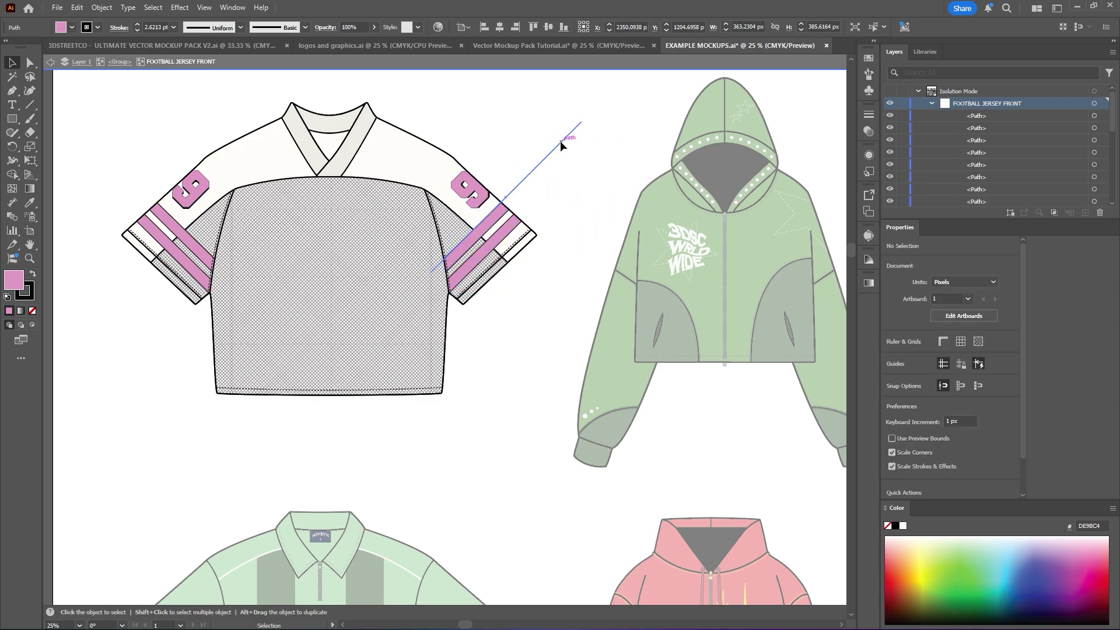